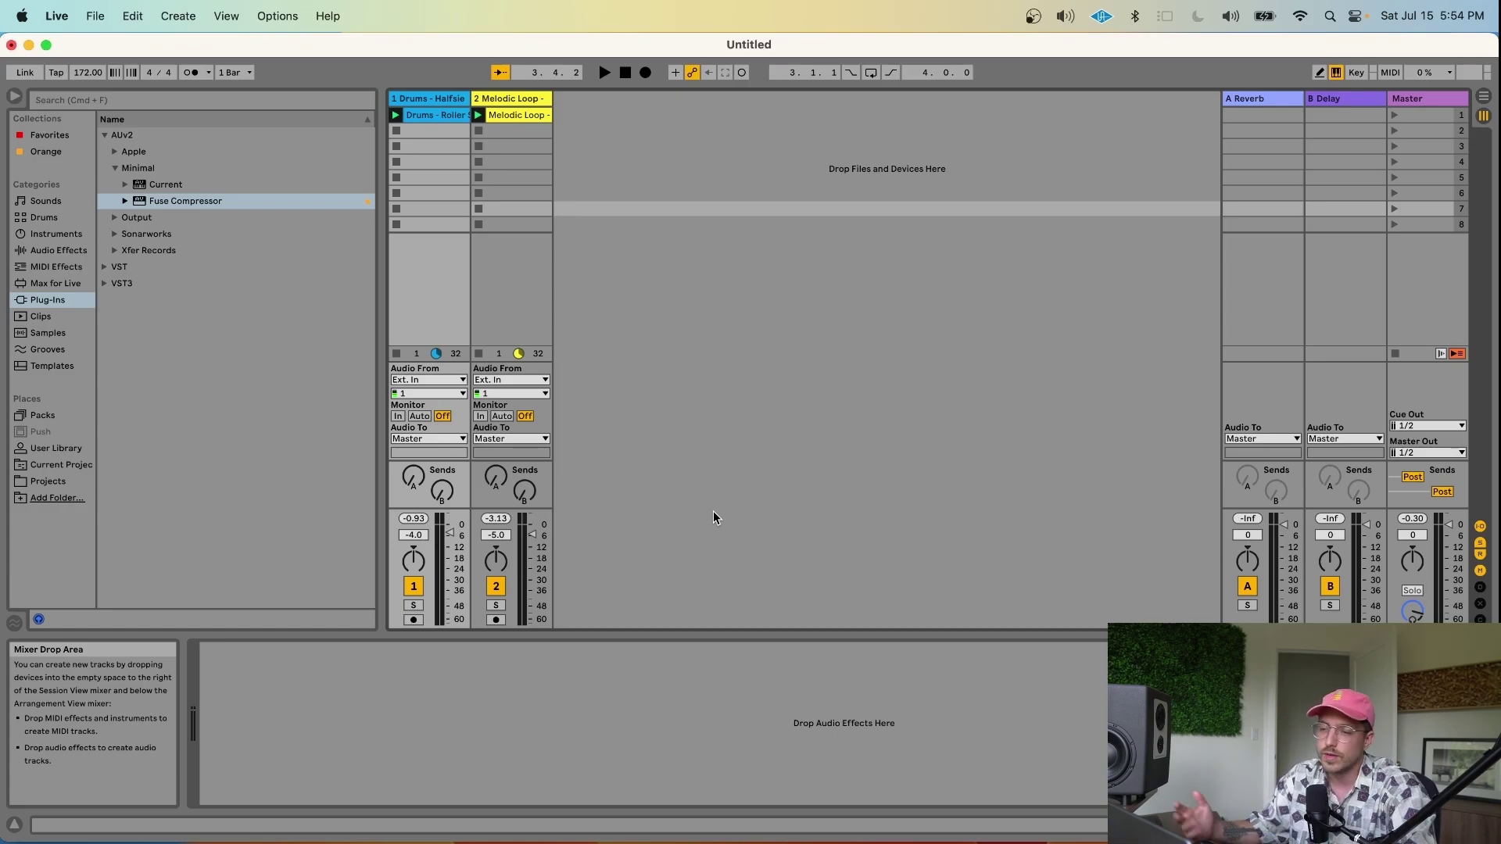
- Play the drum and melodic loops together, and load the Minimal Fuse Compressor onto the Melodic Loop track
key(space)
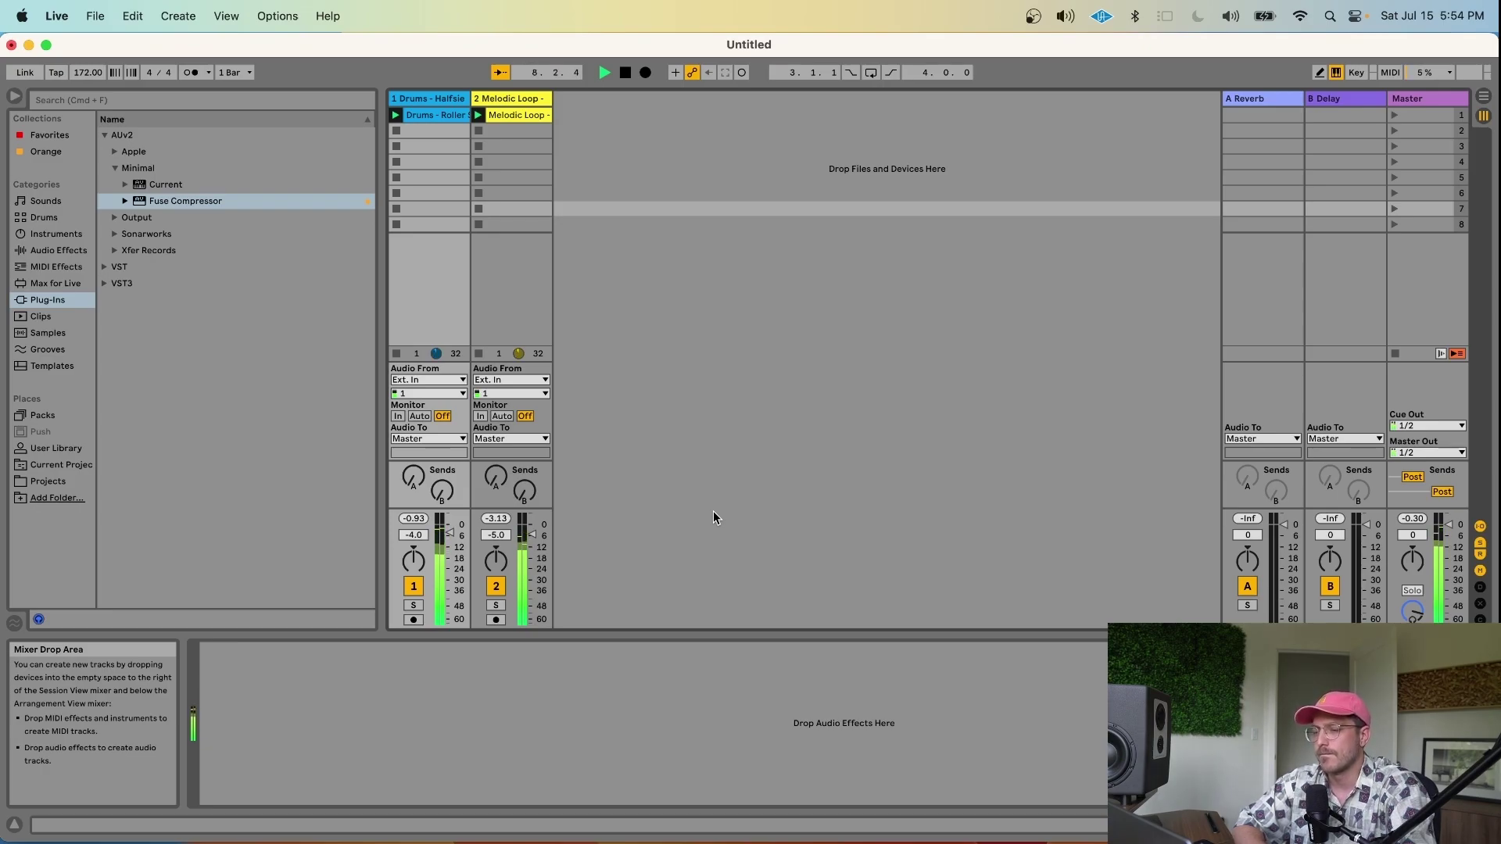
key(space)
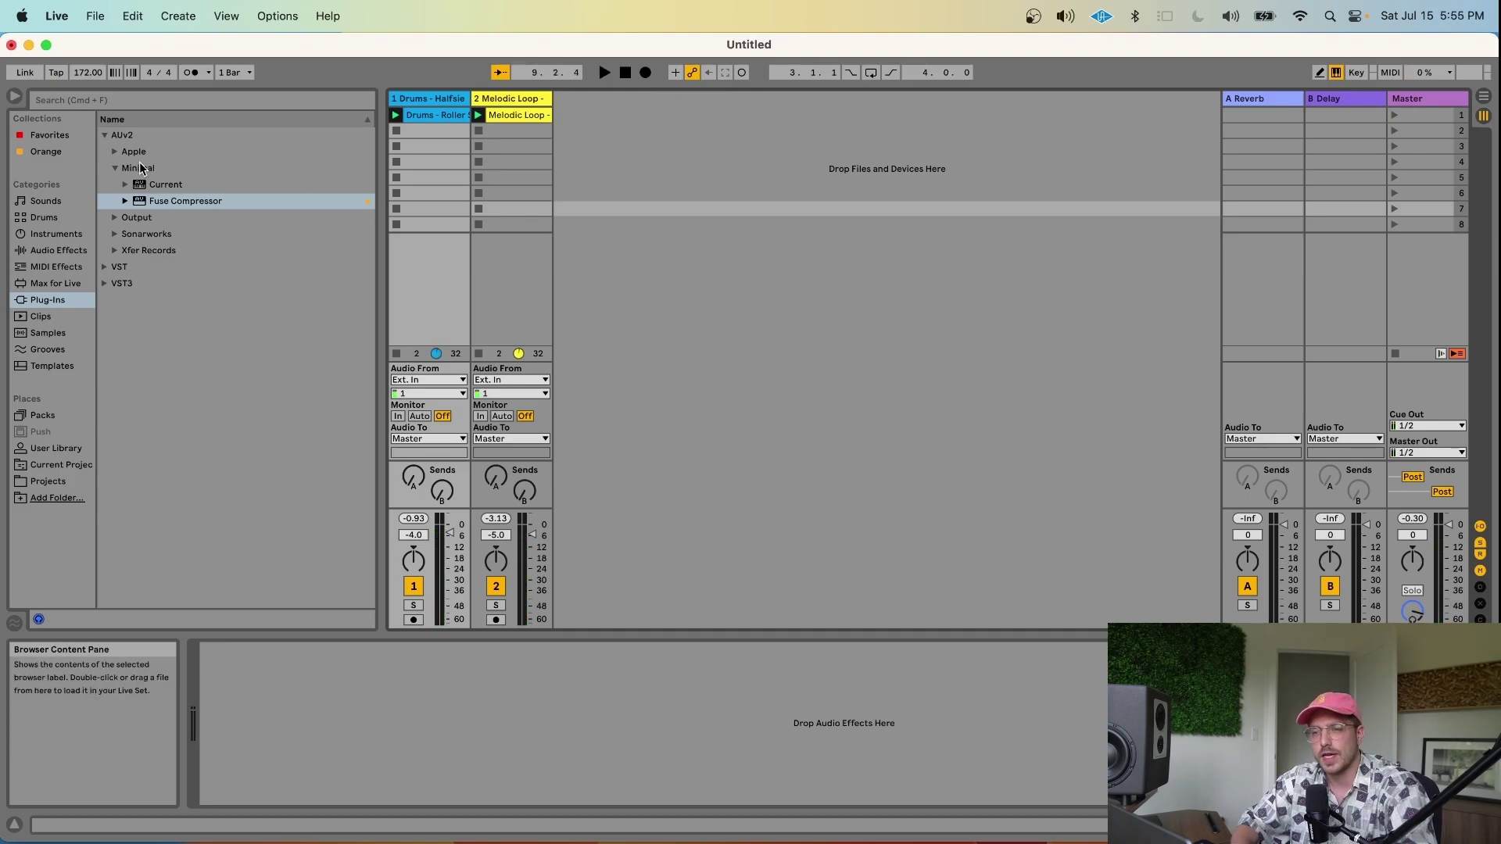
double_click(161, 202)
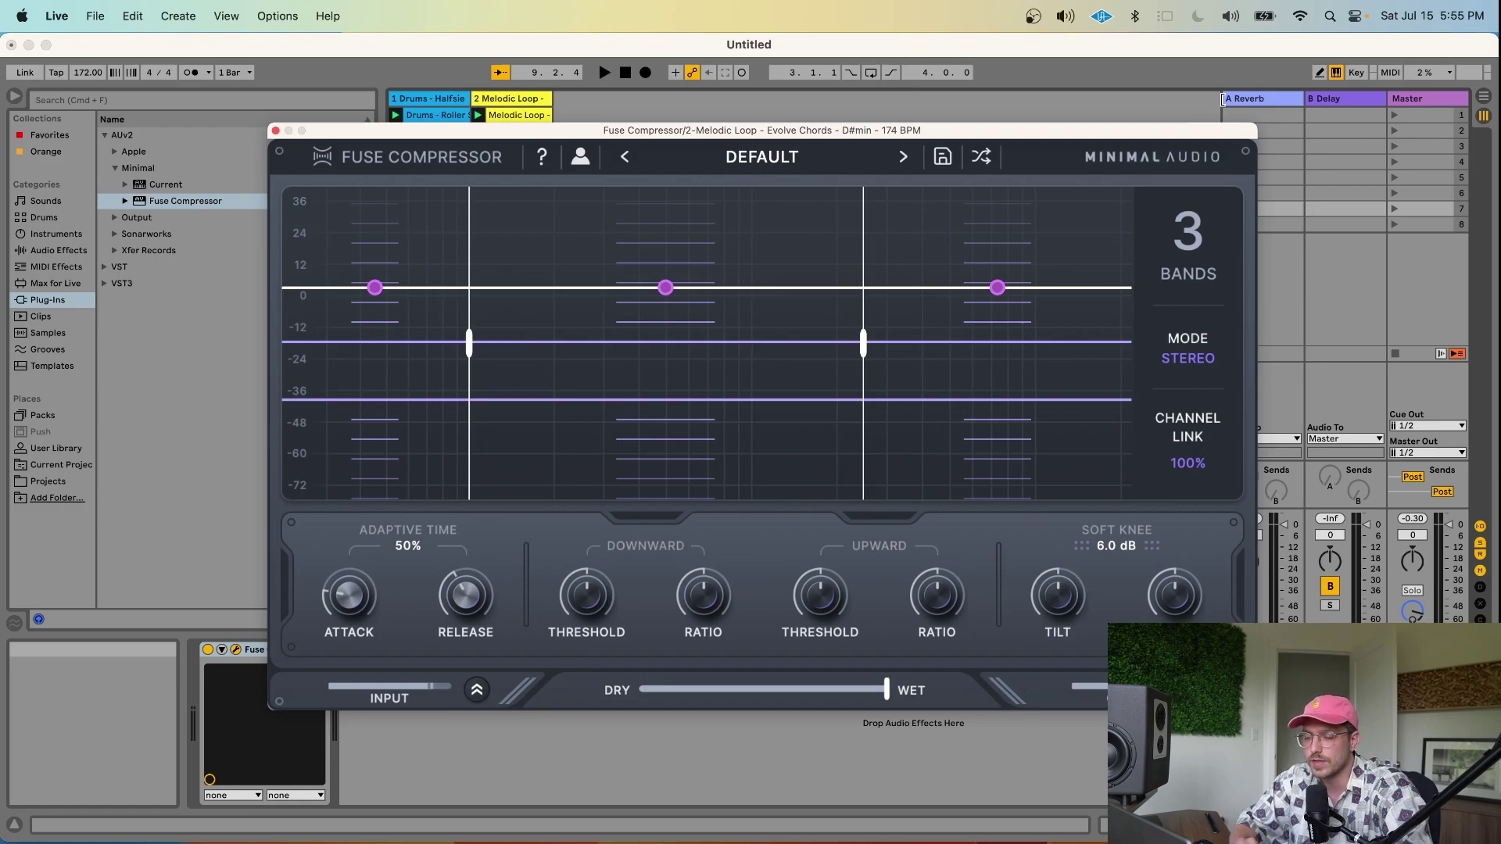
- Audition the Melodic Loop through Fuse Compressor's DEFAULT preset, comparing it with the device bypassed and active
key(space)
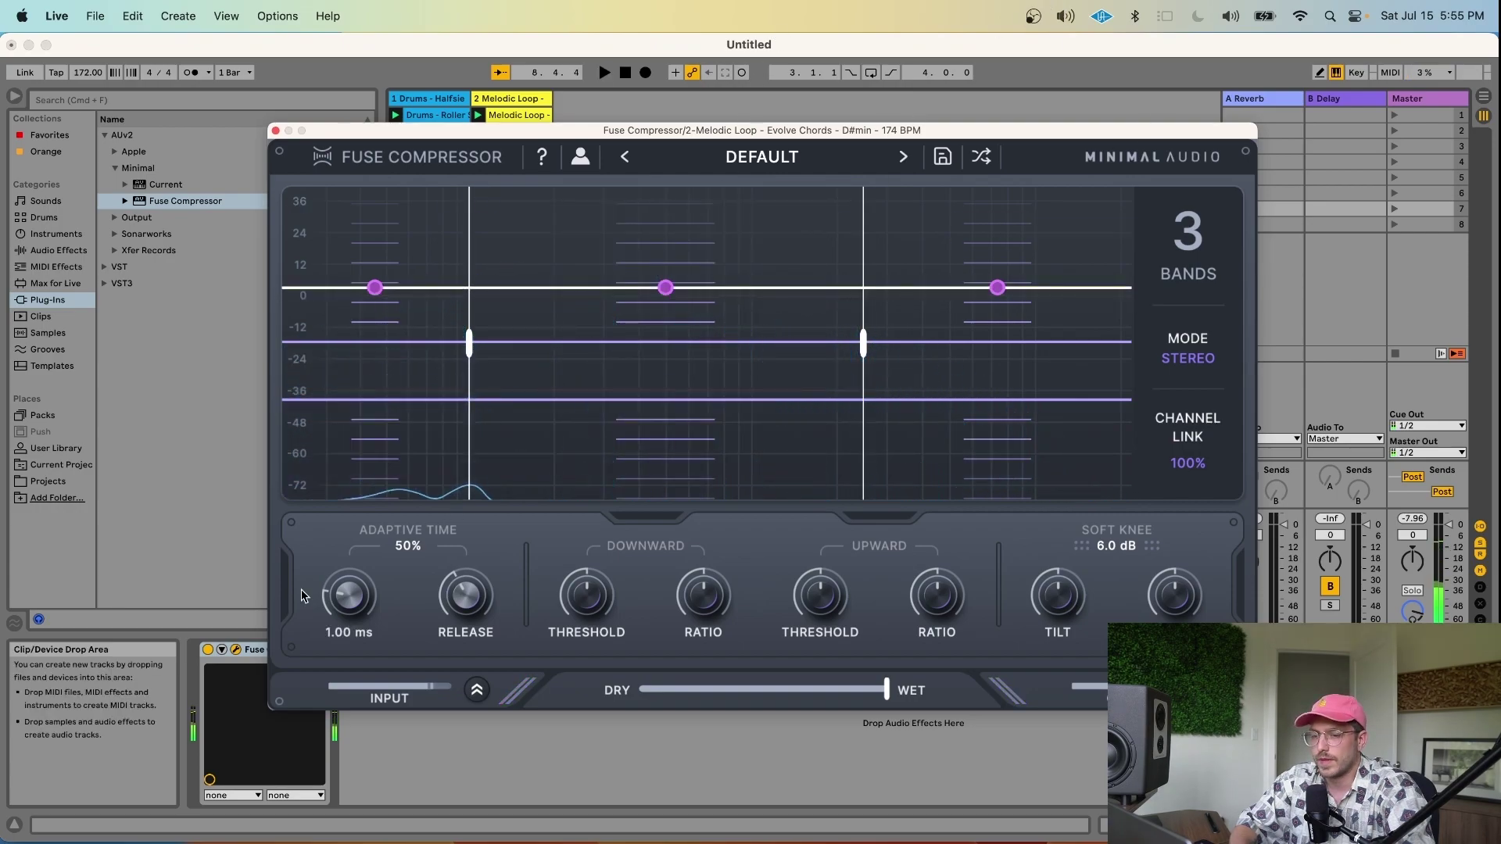
click(208, 650)
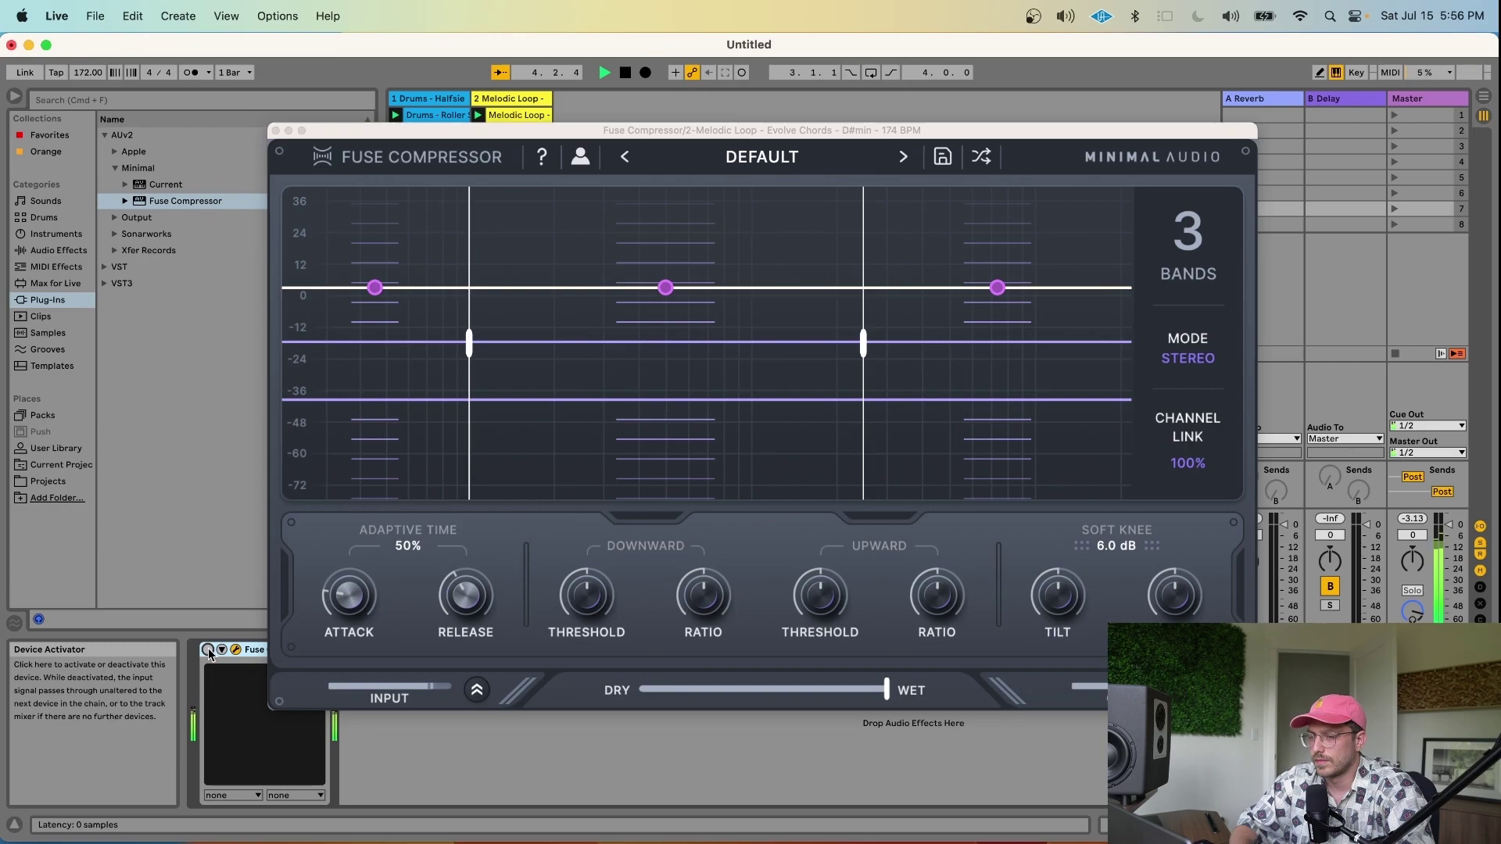
key(space)
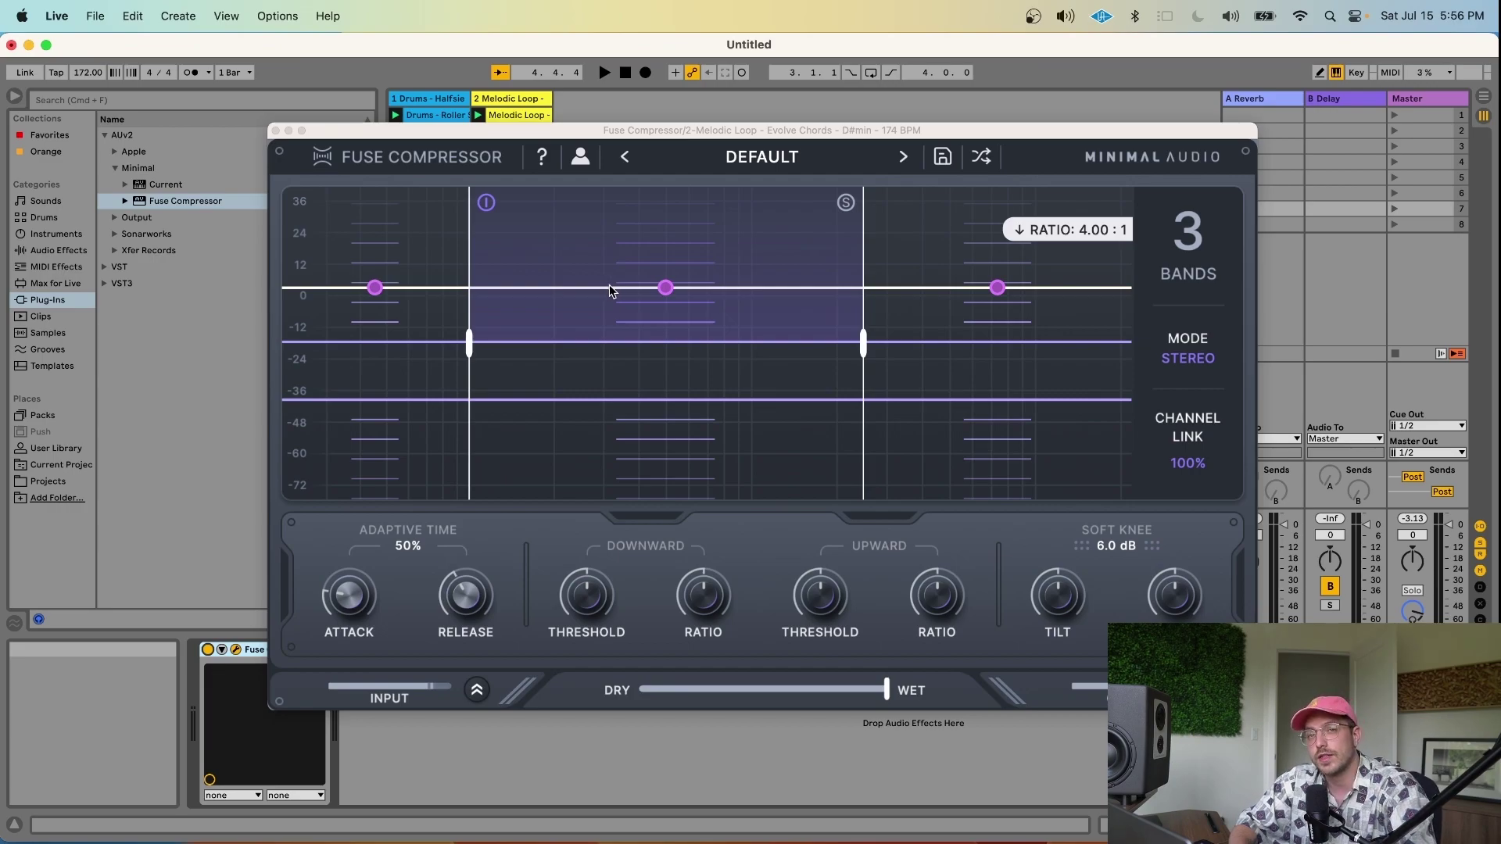
key(space)
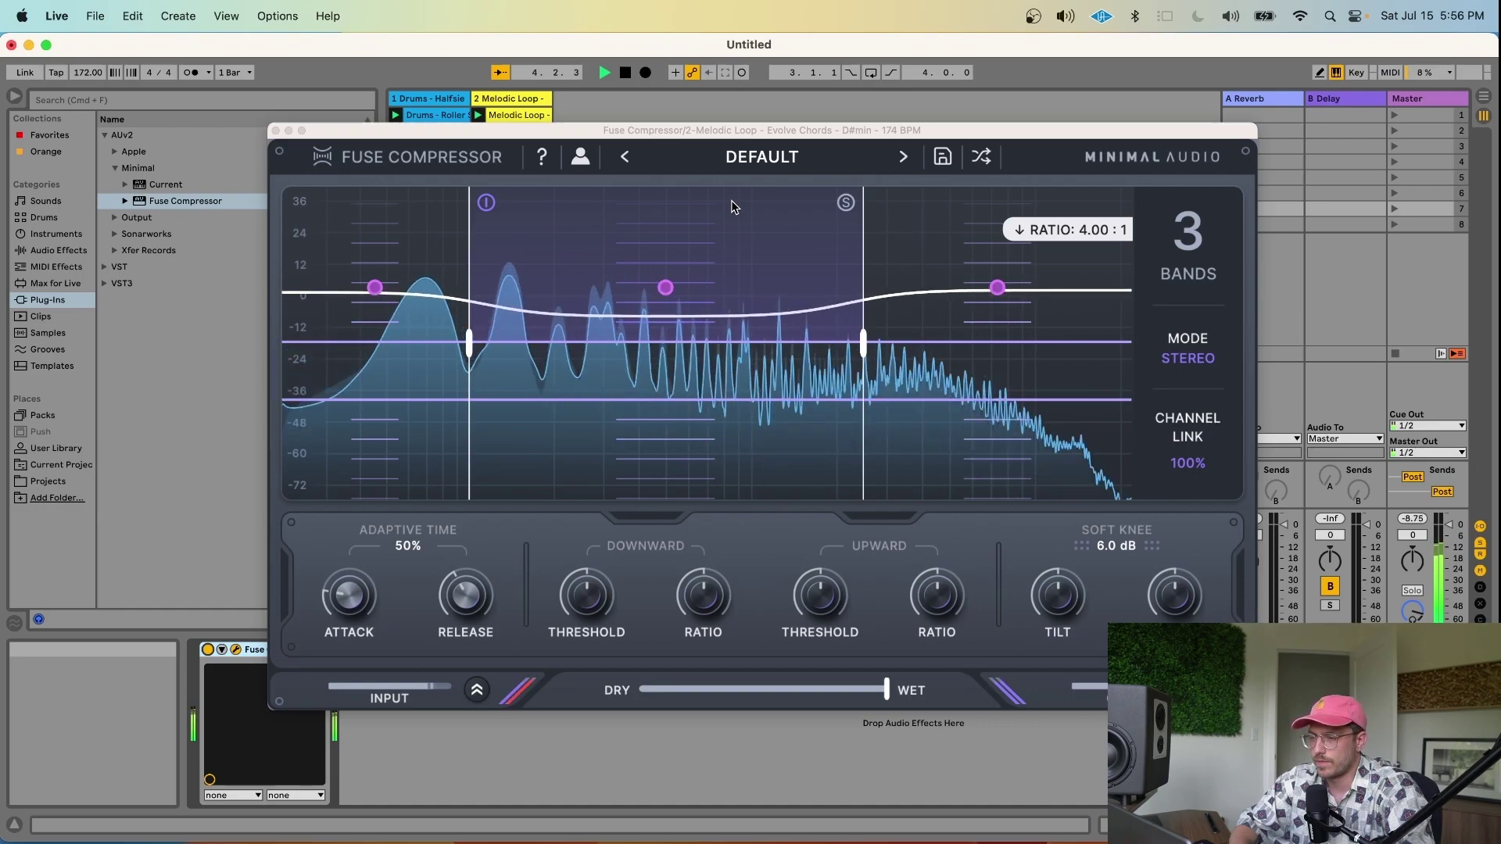
key(space)
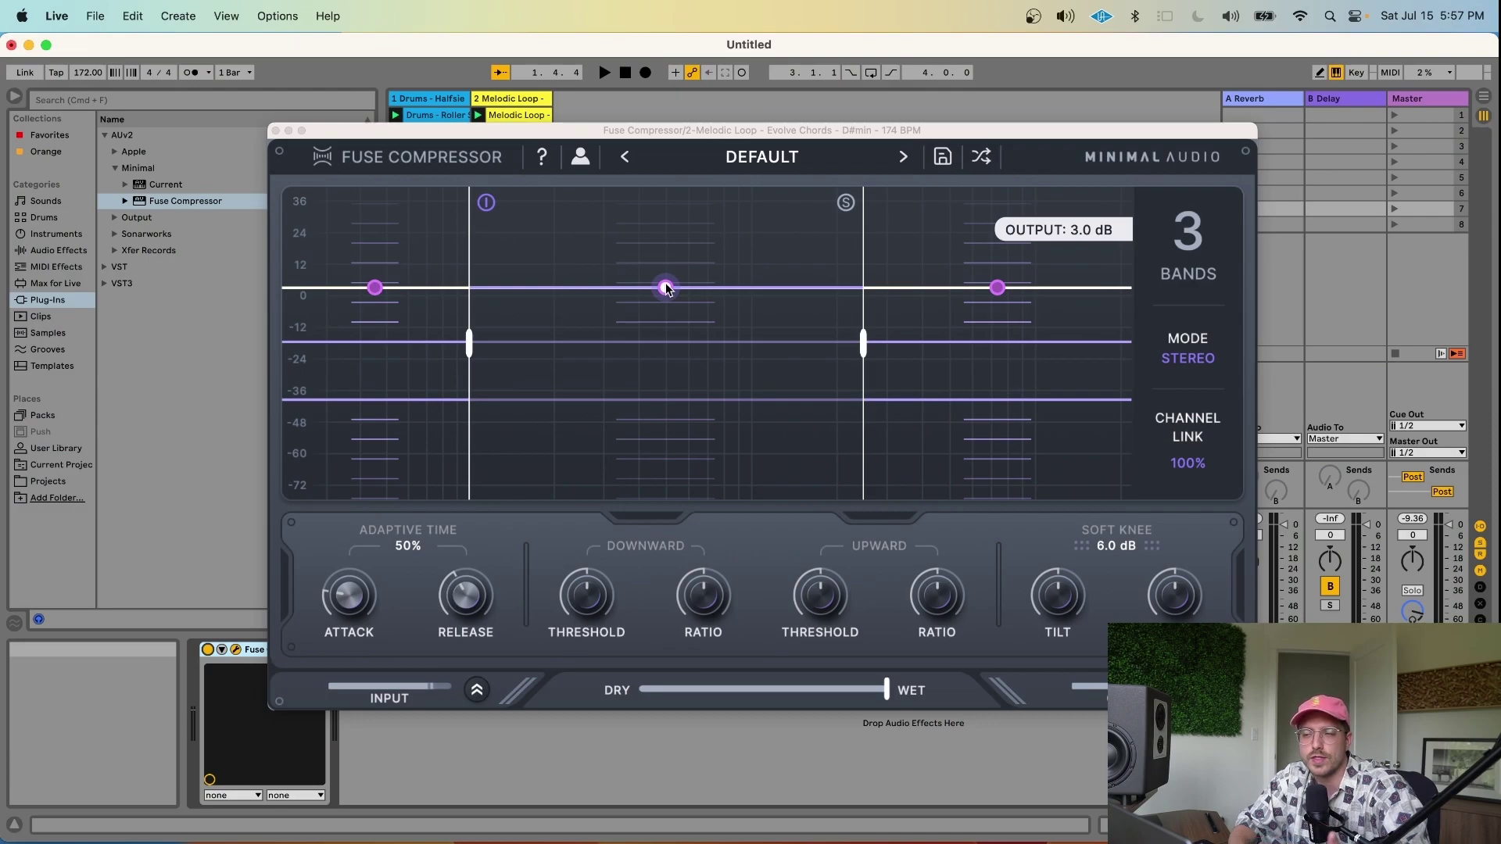
- Try lowering the middle band's output level substantially and play the loop to hear the change
drag(666, 288, 683, 519)
key(space)
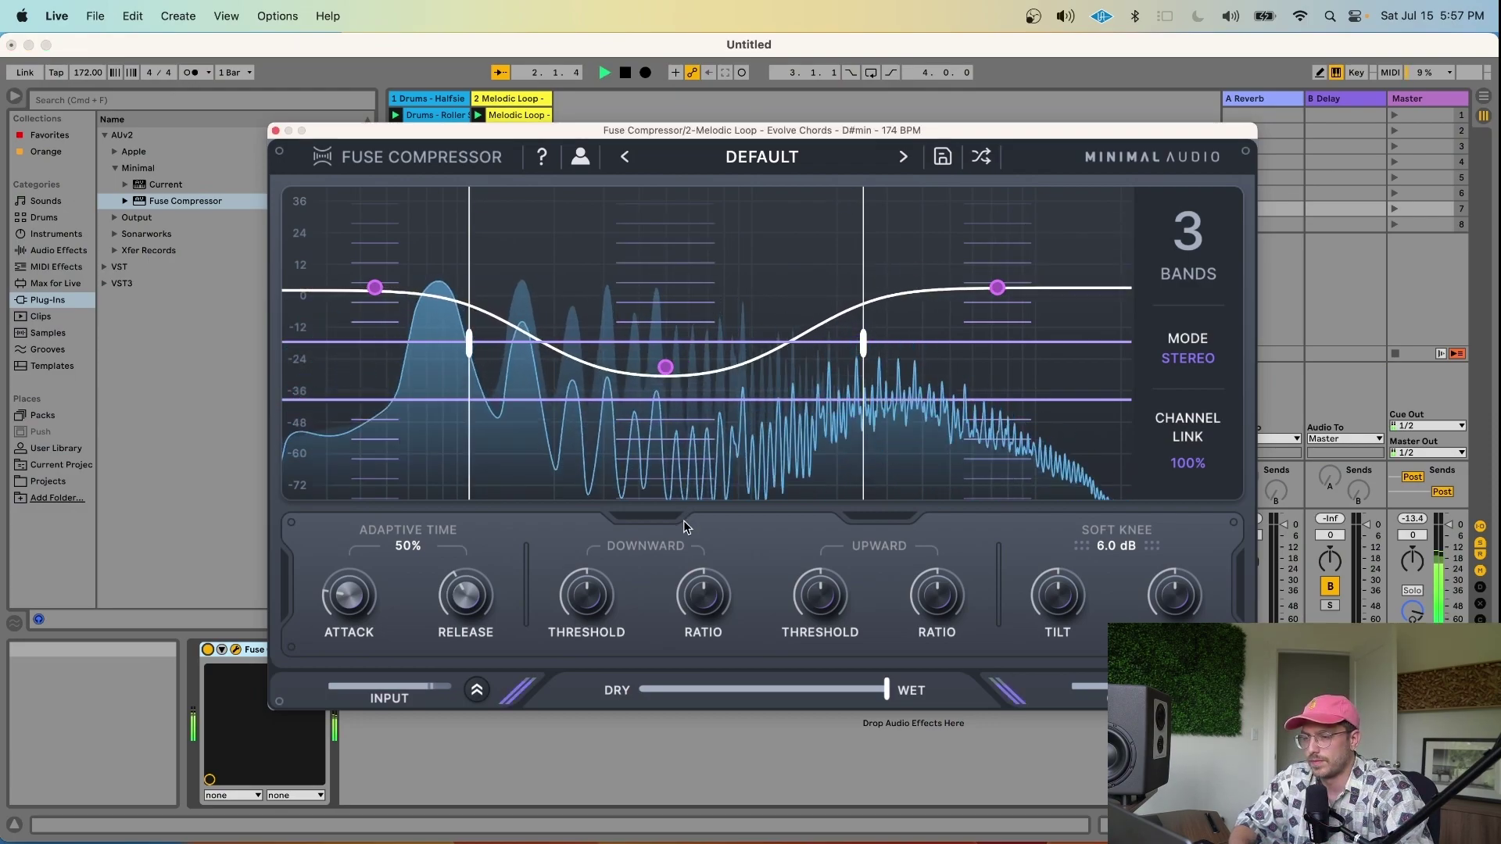
key(space)
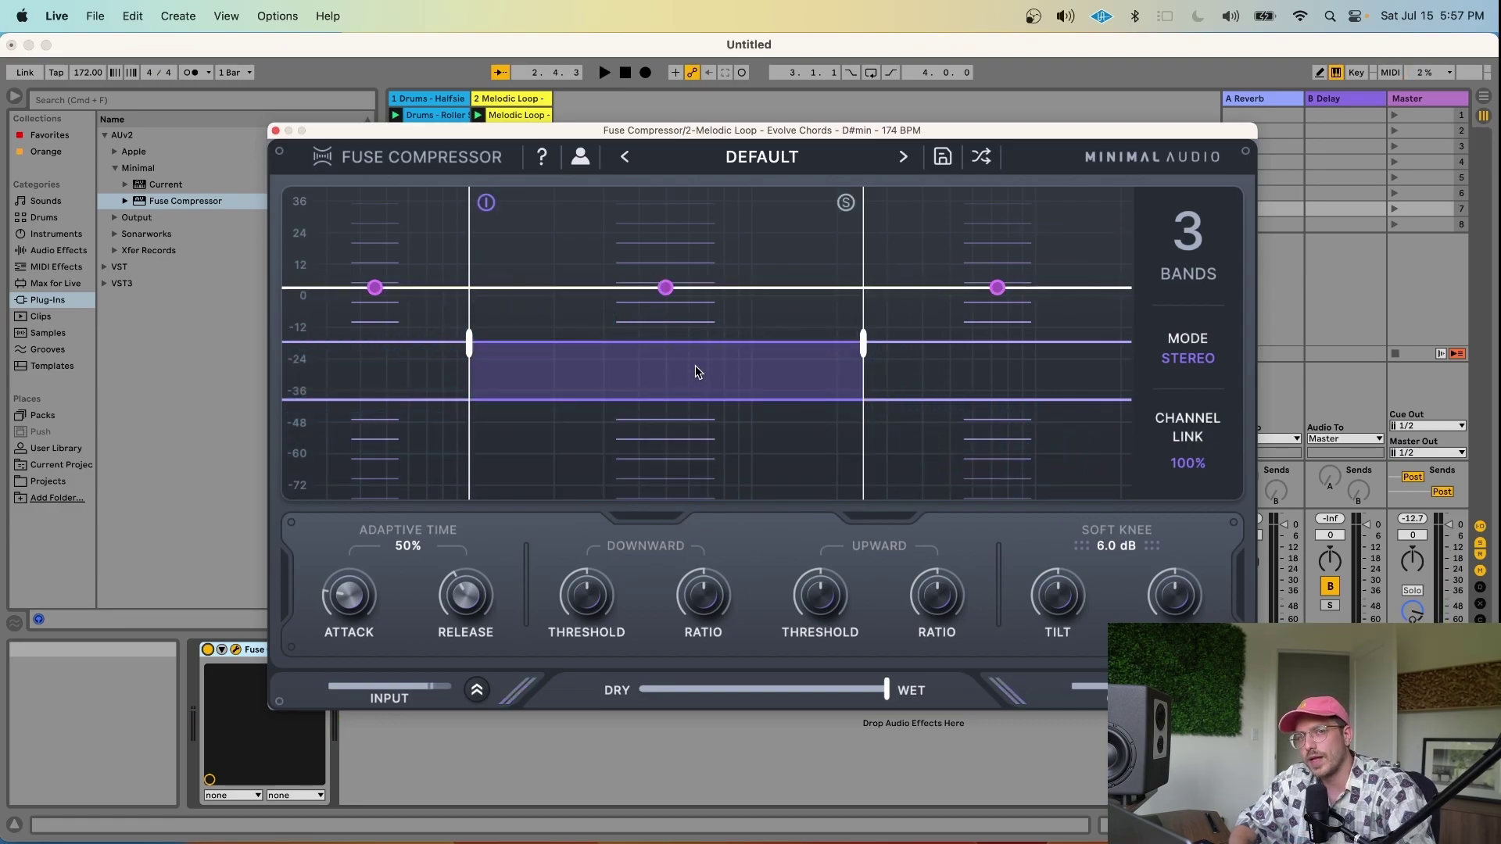
- Try the compressor with 1 band, inspecting its downward threshold and ratio, and set the band count back to 3
click(1210, 239)
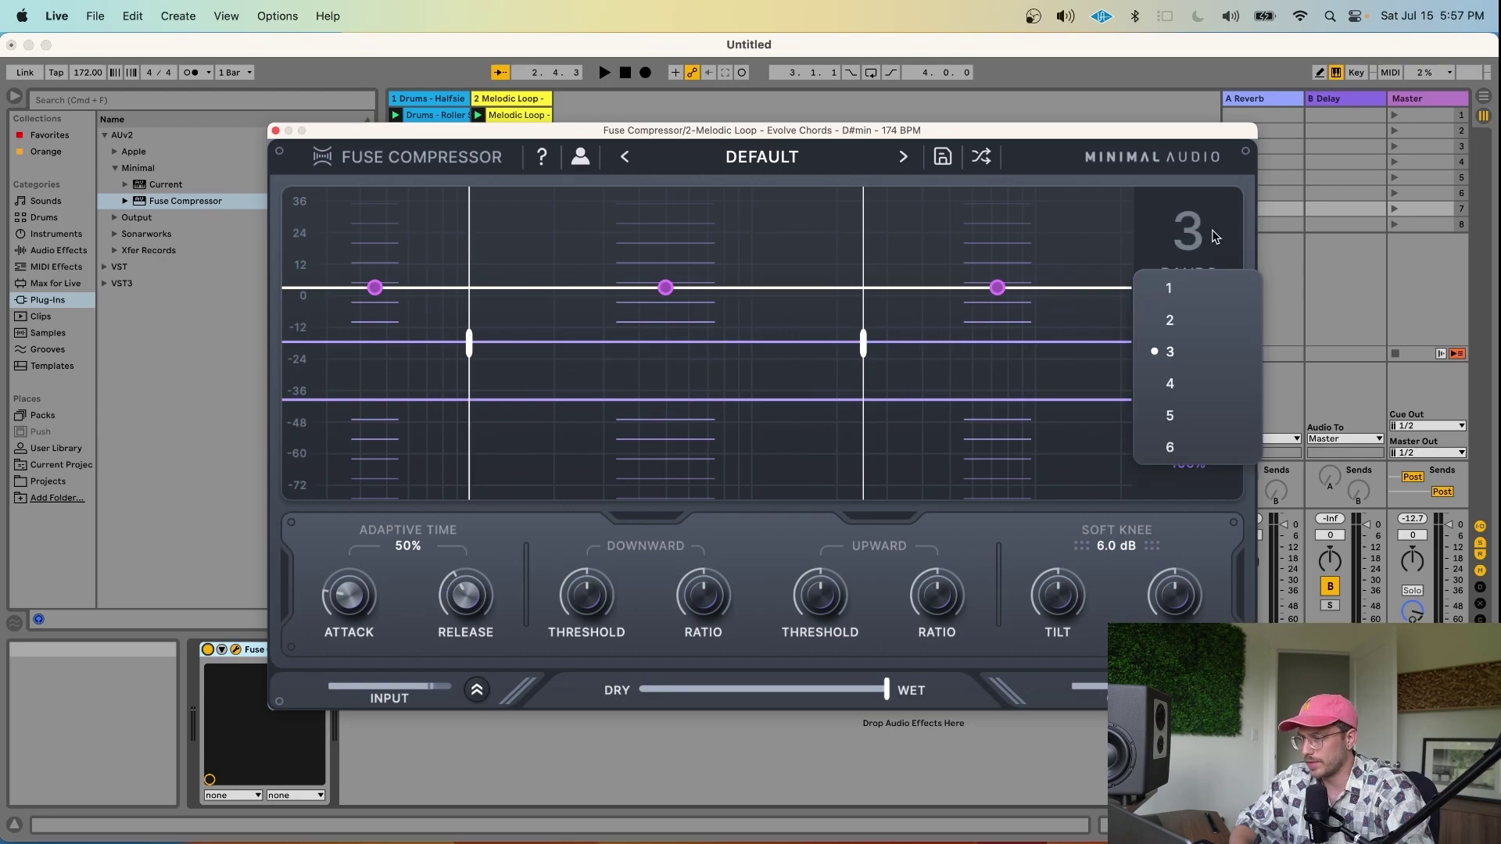
click(1200, 276)
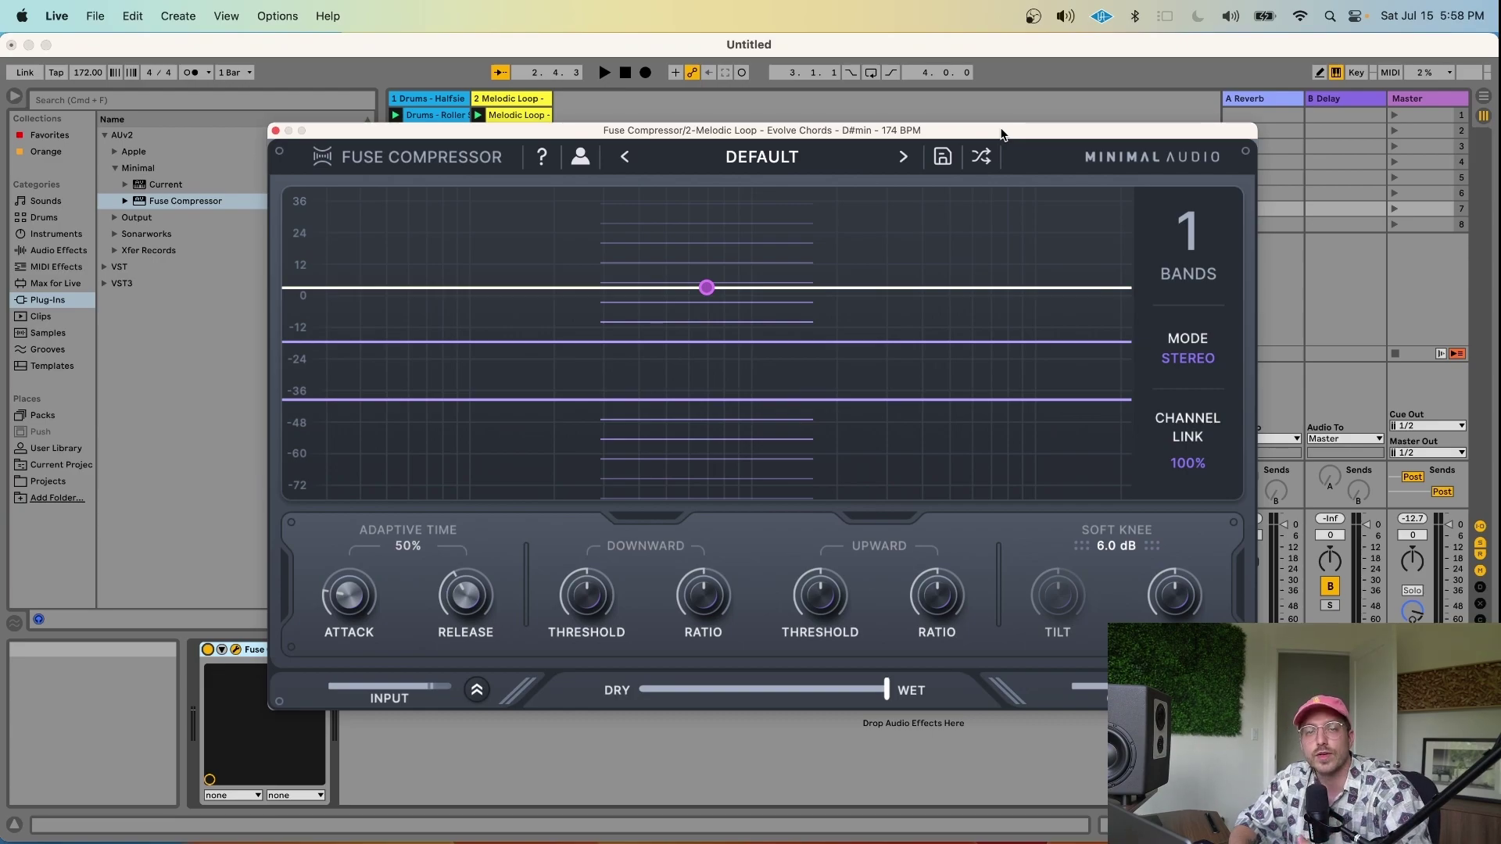
mouse_move(699, 345)
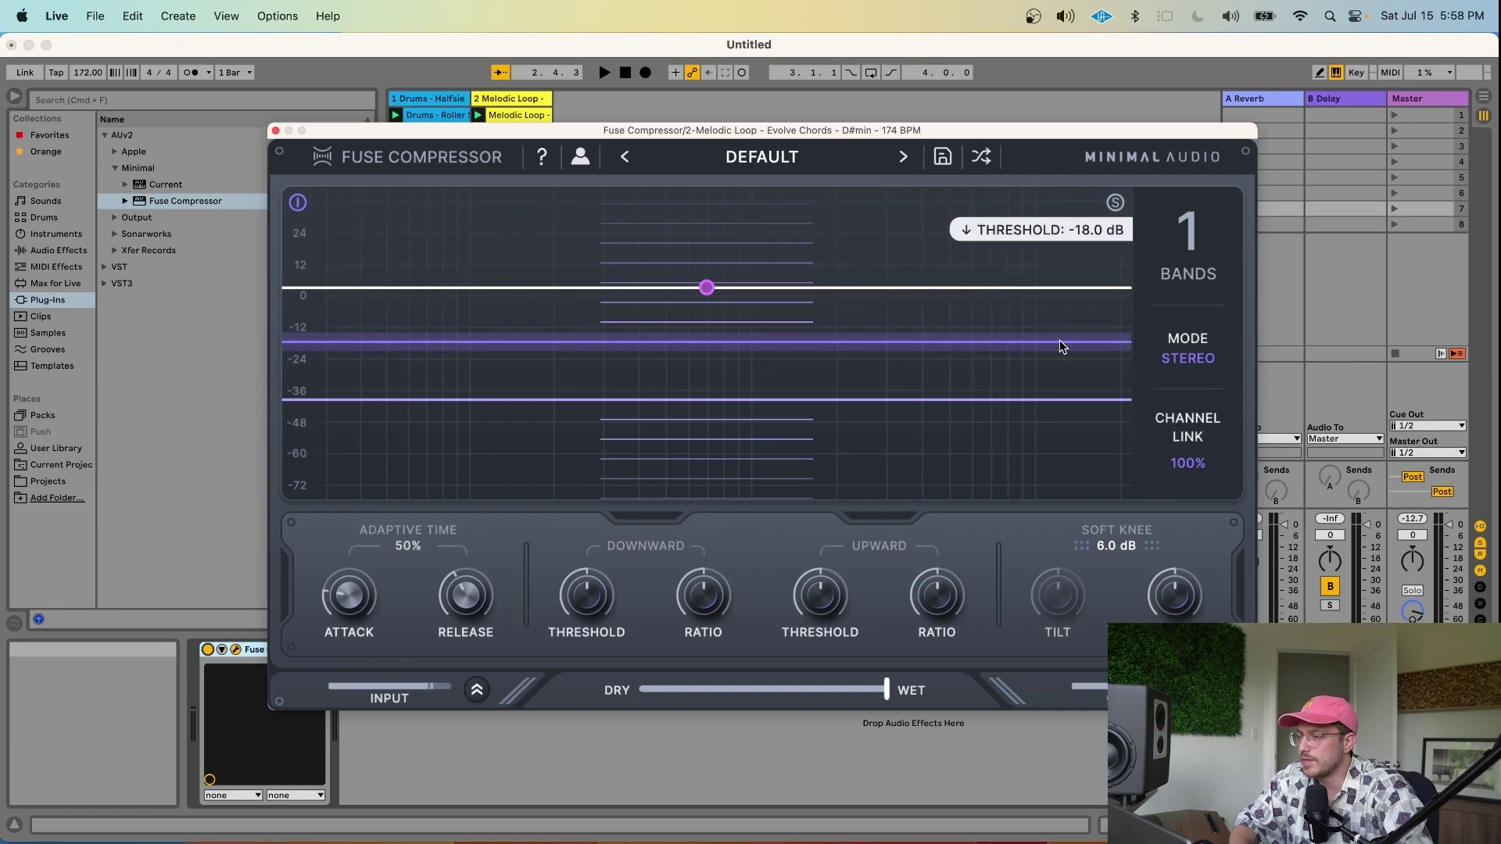
mouse_move(745, 251)
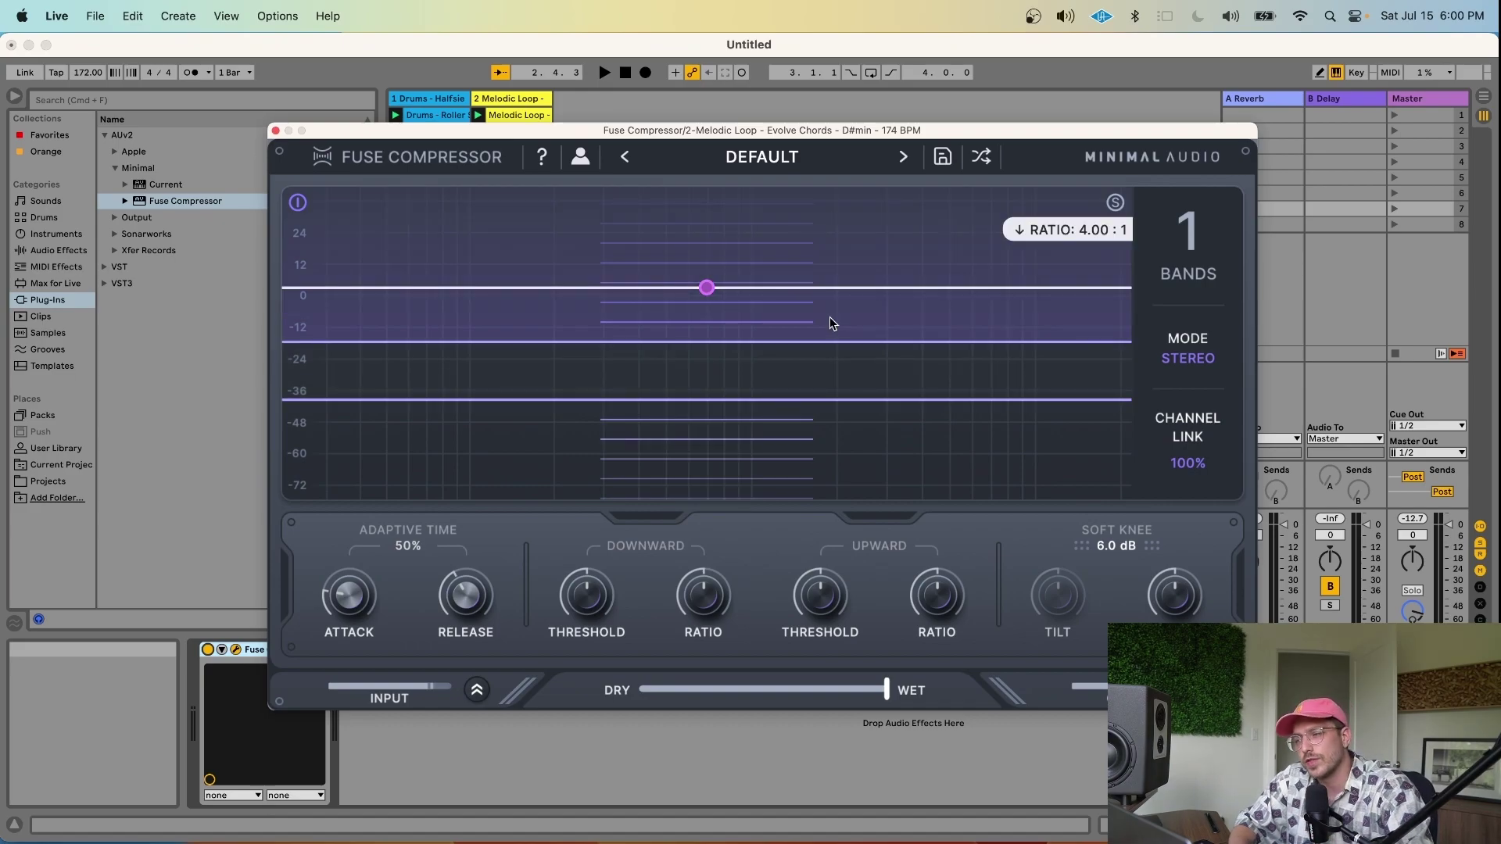
drag(1213, 256, 1213, 235)
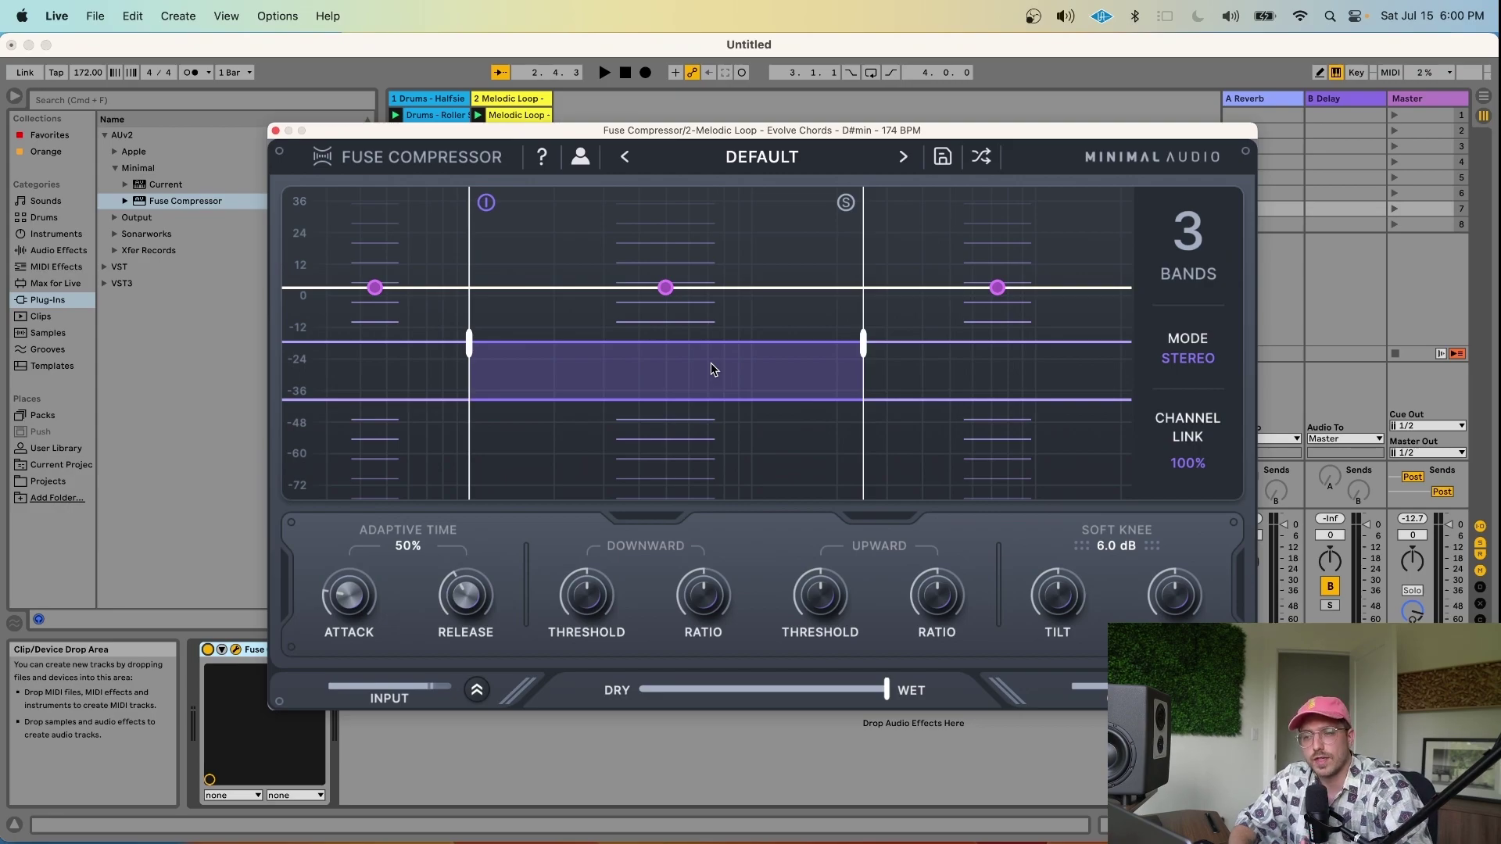
- Try moving both band crossover points to higher frequencies, and reset them to their default positions
drag(469, 341, 512, 342)
drag(863, 344, 963, 345)
double_click(968, 344)
double_click(514, 343)
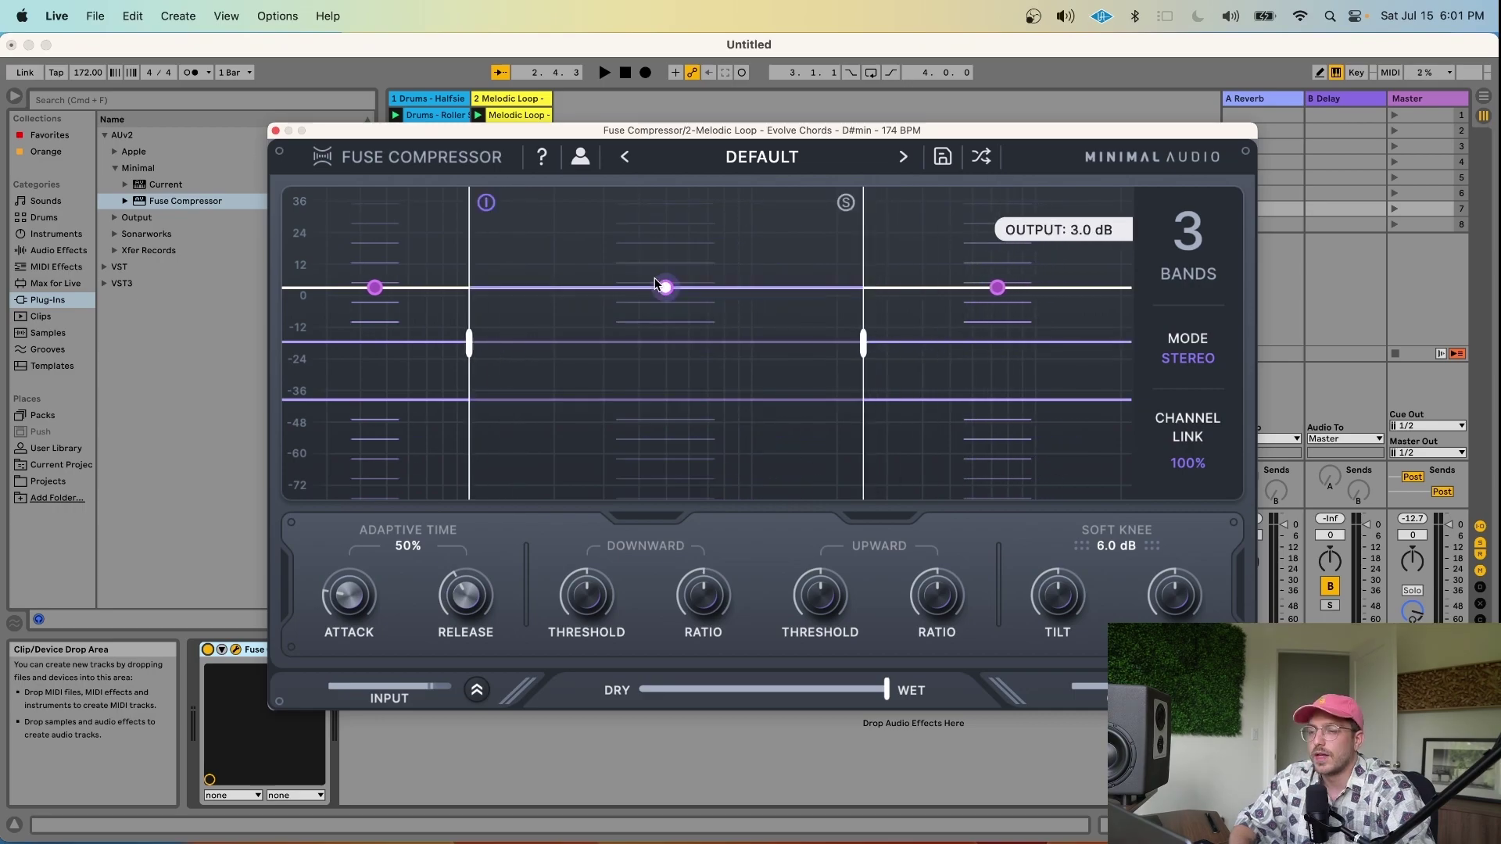
- Try raising the middle and high bands' outputs and lowering the low band's, and reset the output levels to default
drag(666, 291, 646, 255)
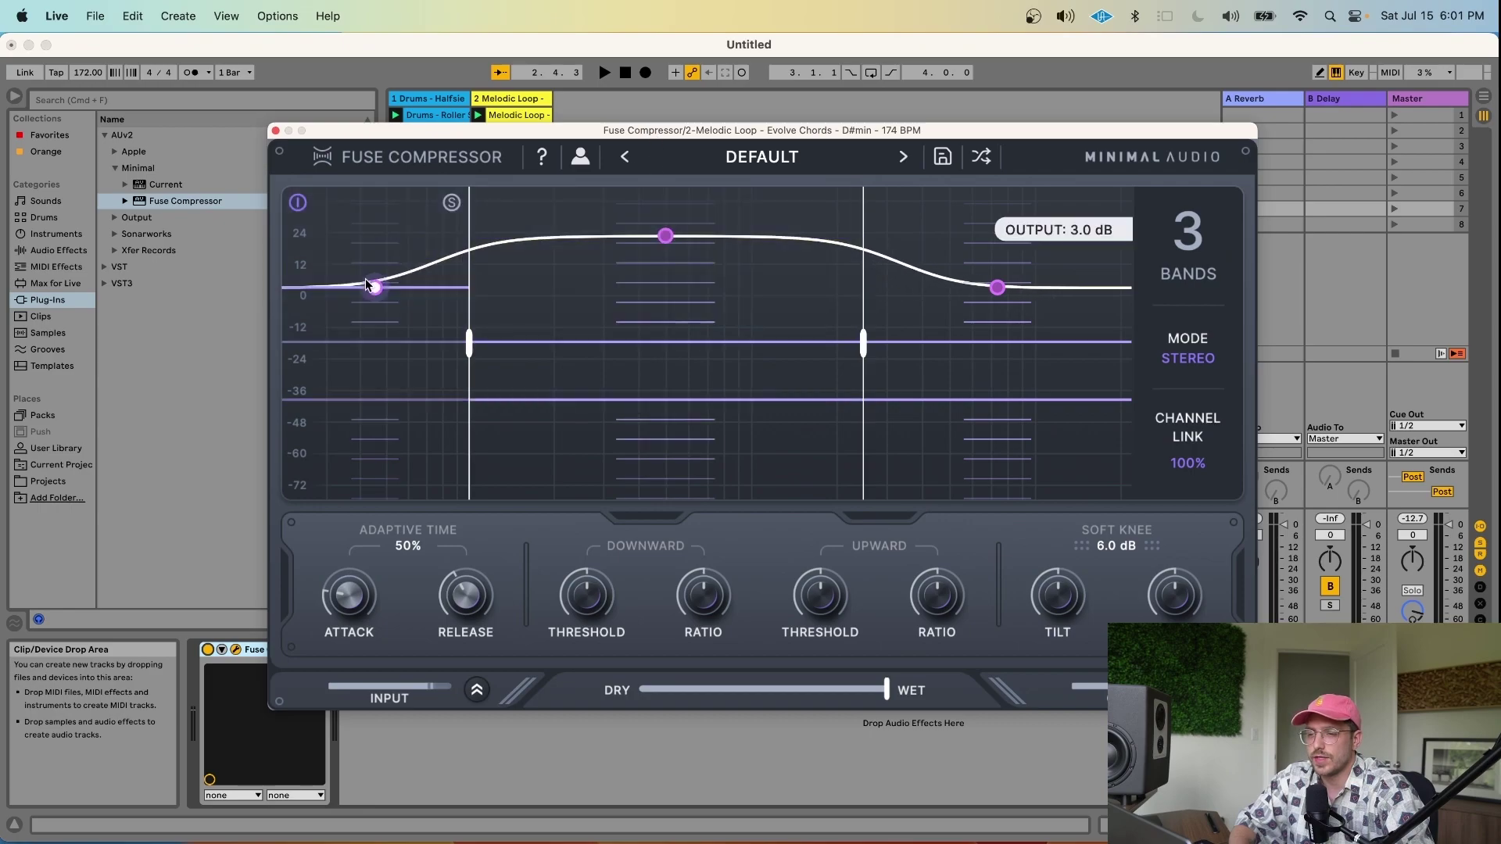
drag(375, 291, 372, 337)
mouse_move(997, 288)
mouse_down()
mouse_move(990, 484)
mouse_move(994, 278)
mouse_up()
mouse_move(665, 235)
mouse_down()
mouse_move(664, 315)
mouse_move(664, 255)
mouse_move(678, 254)
mouse_up()
double_click(666, 259)
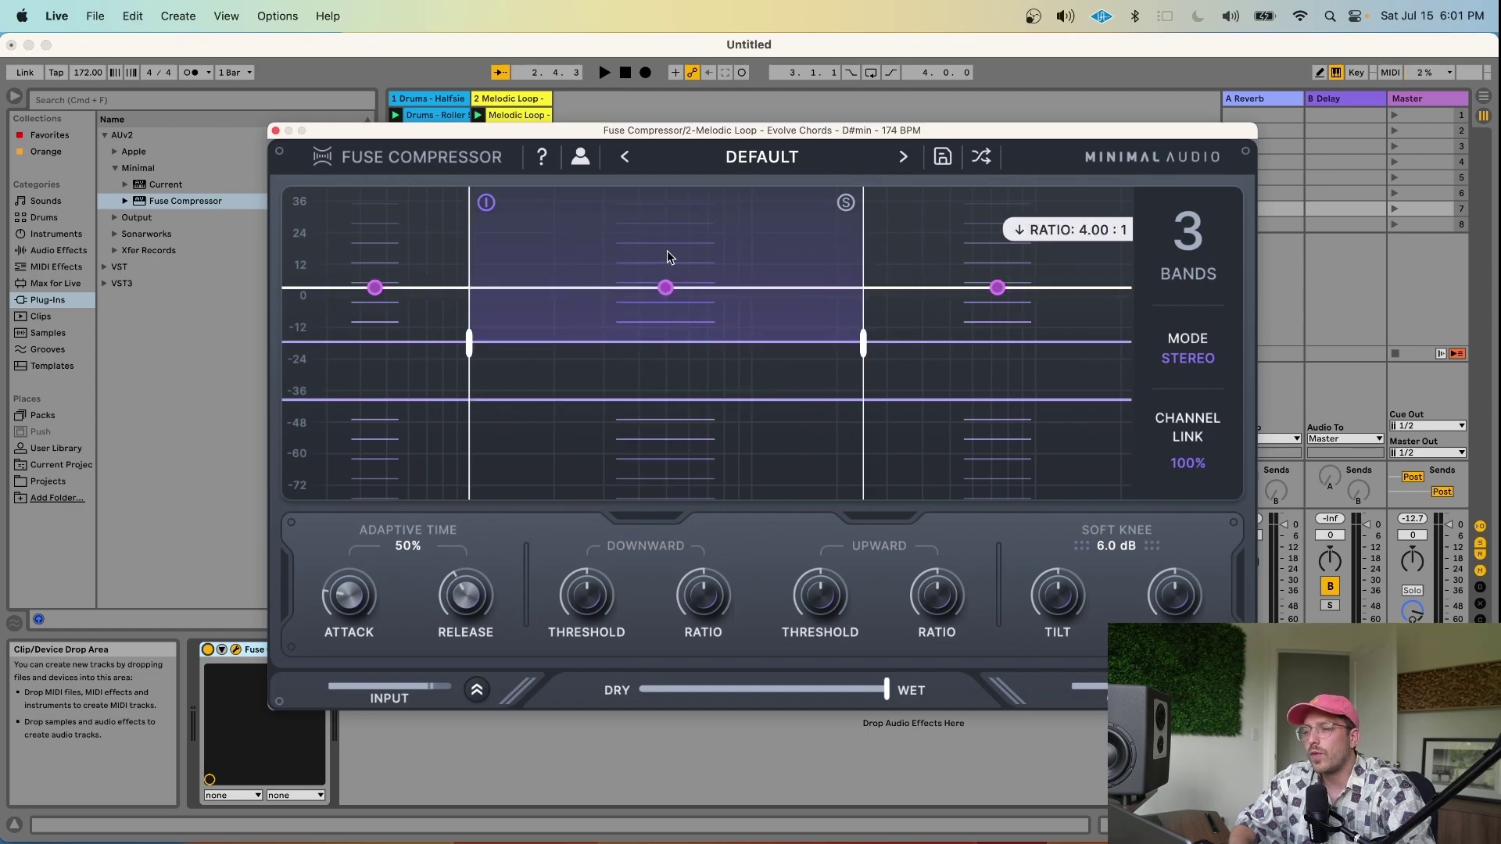
- Solo and unsolo the middle band, and bypass and re-enable it
click(846, 204)
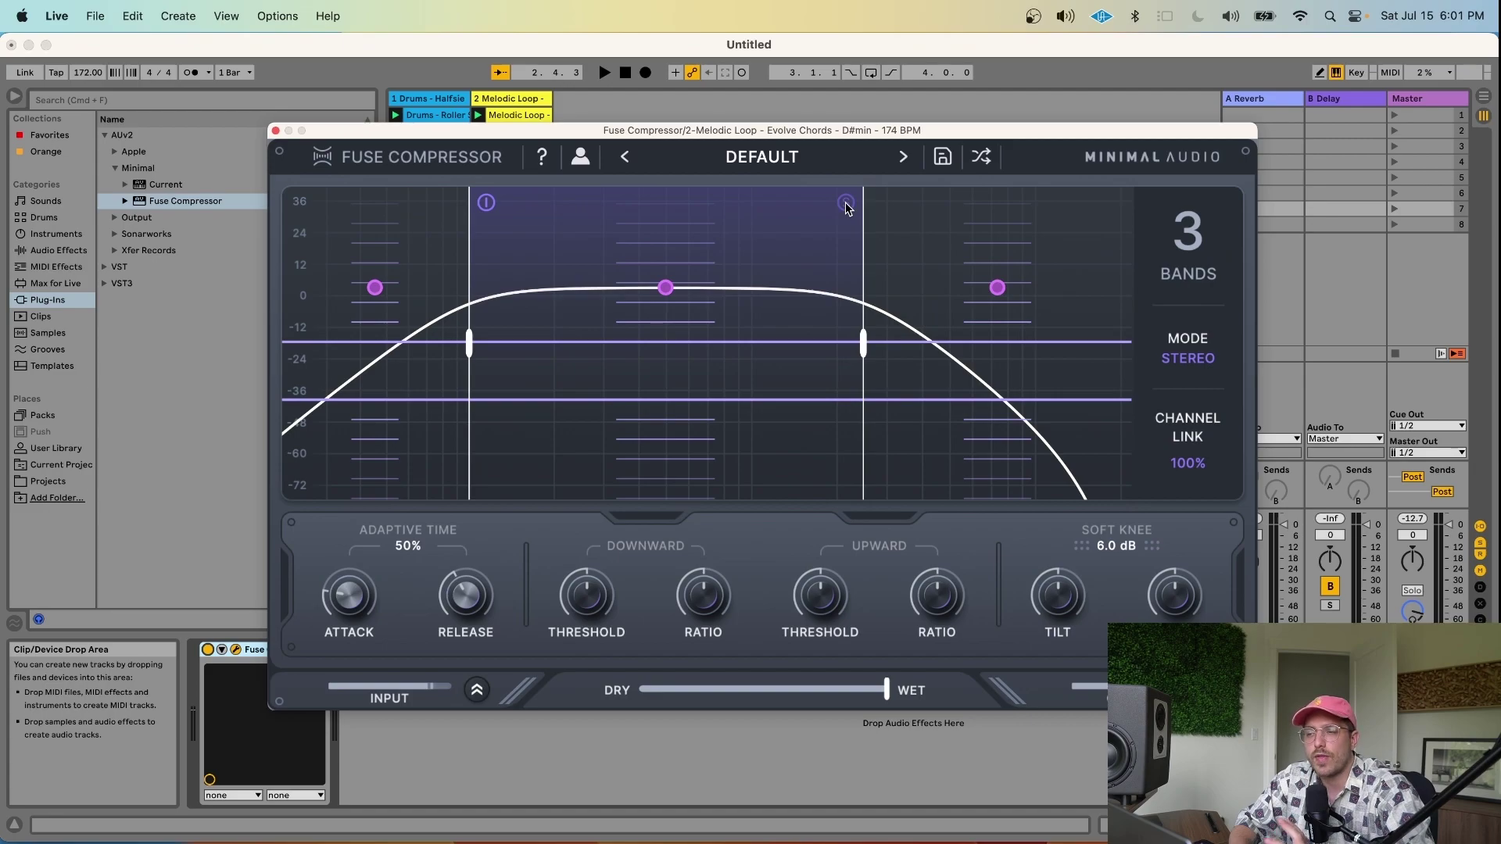
click(845, 205)
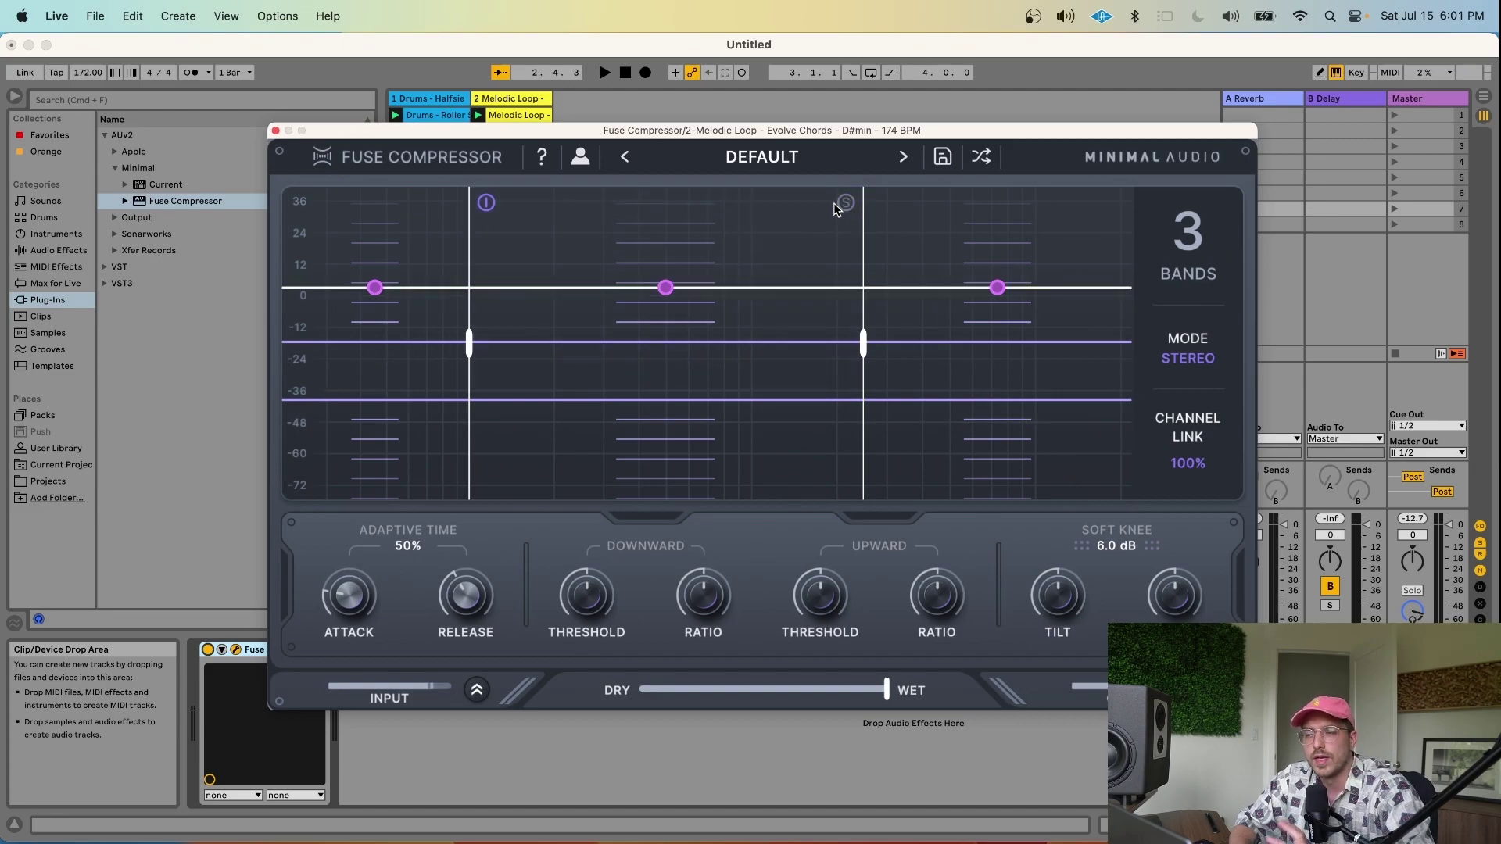
click(485, 204)
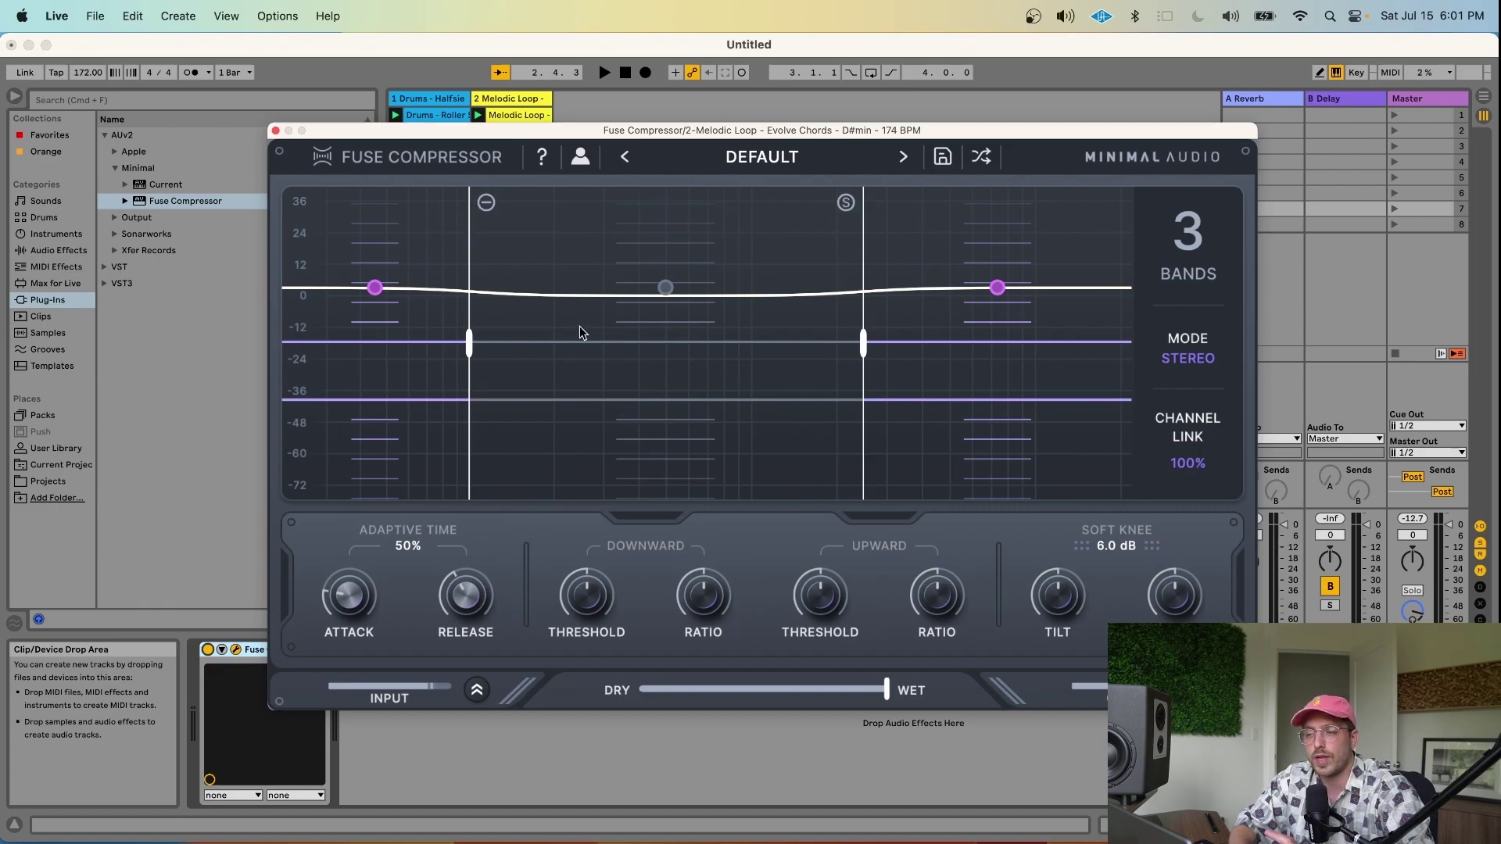
click(485, 204)
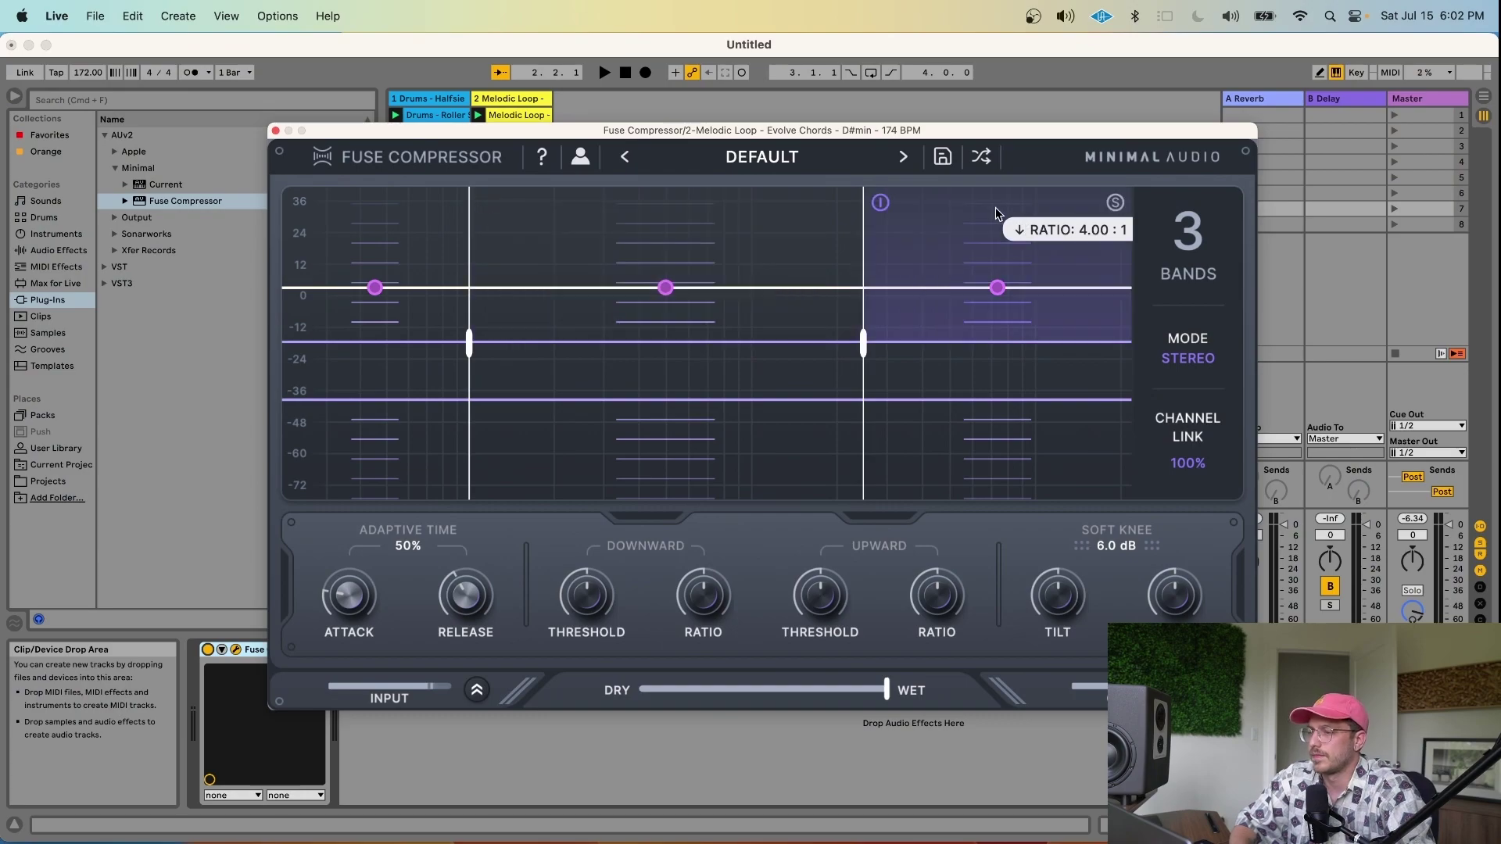
- Audition a series of randomly chosen Fuse Compressor presets while the melodic loop plays
key(space)
click(982, 156)
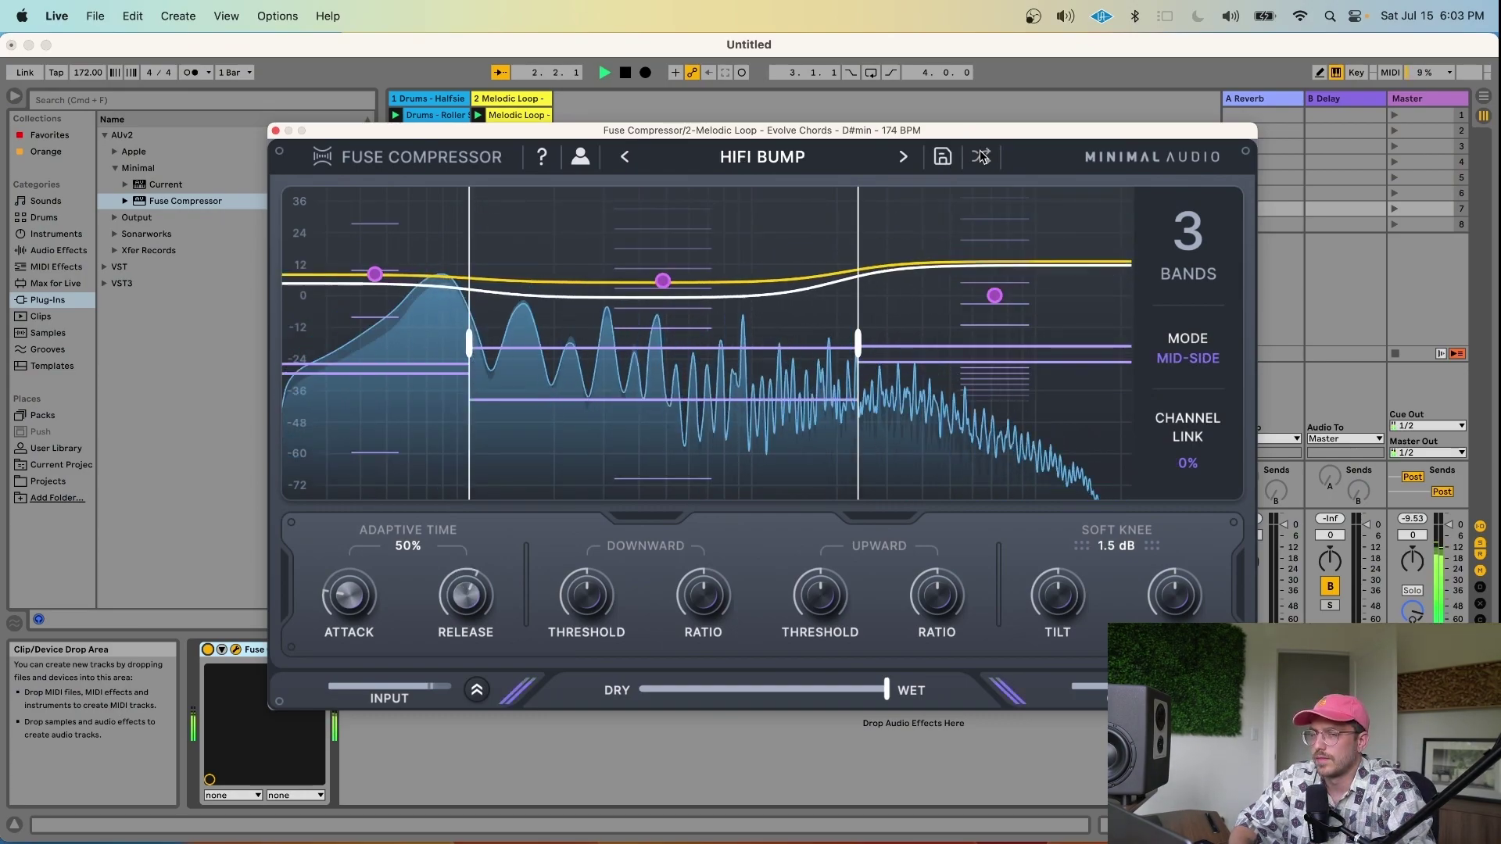
click(982, 156)
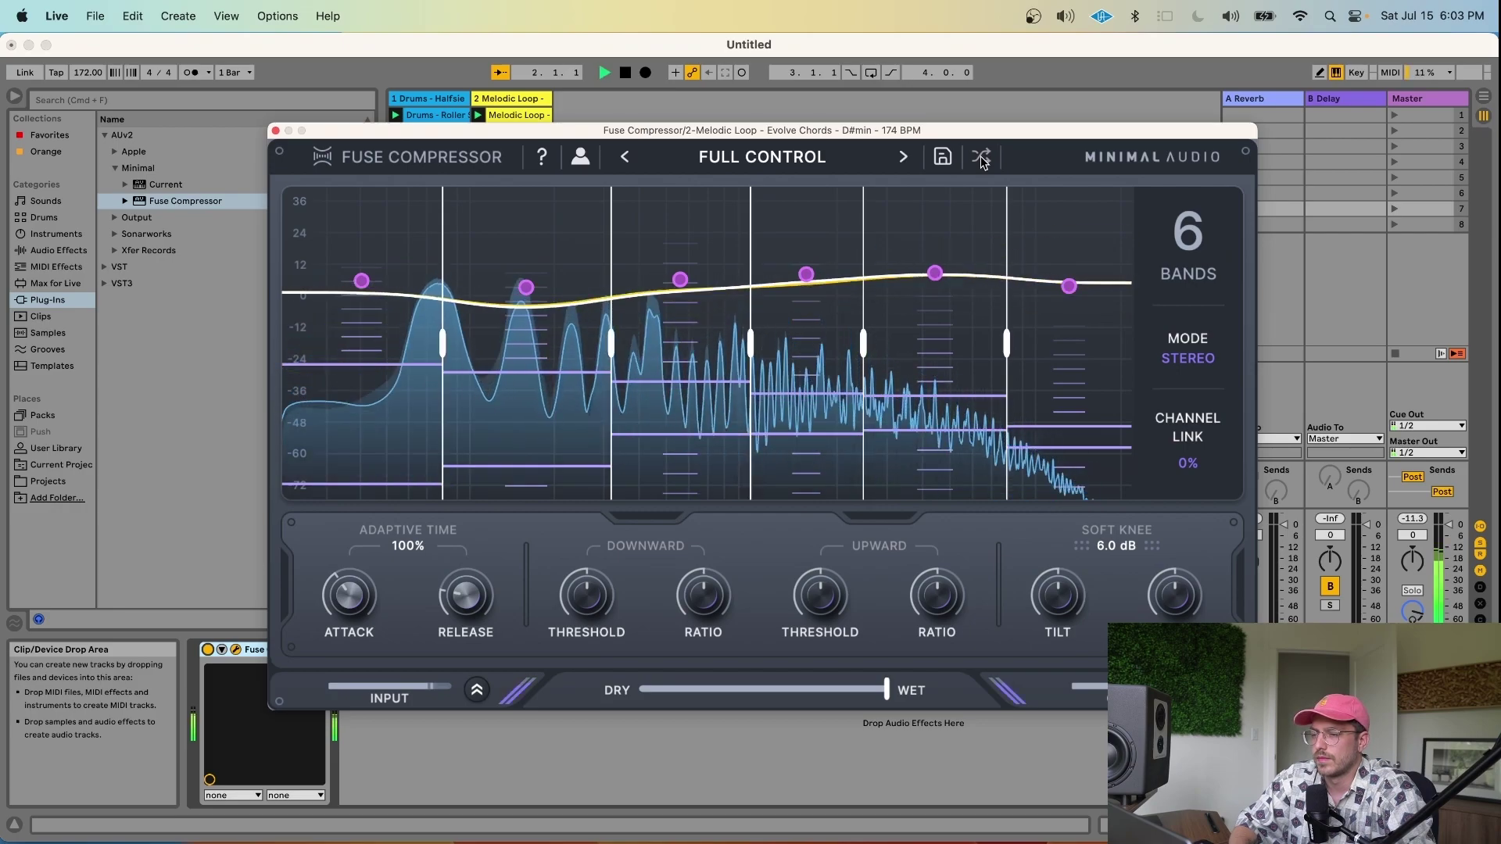
click(982, 157)
key(space)
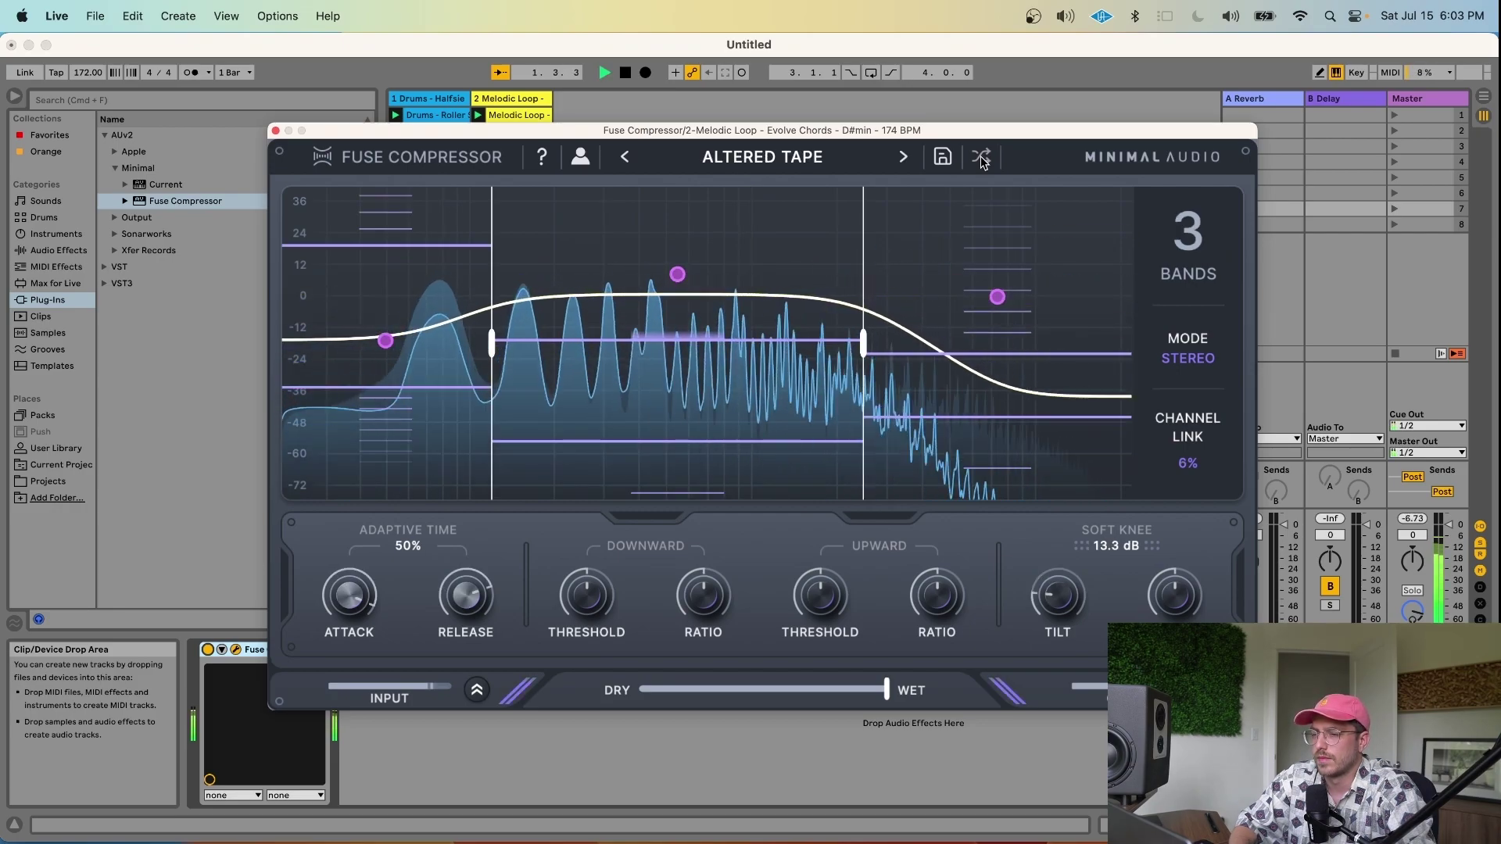
click(982, 157)
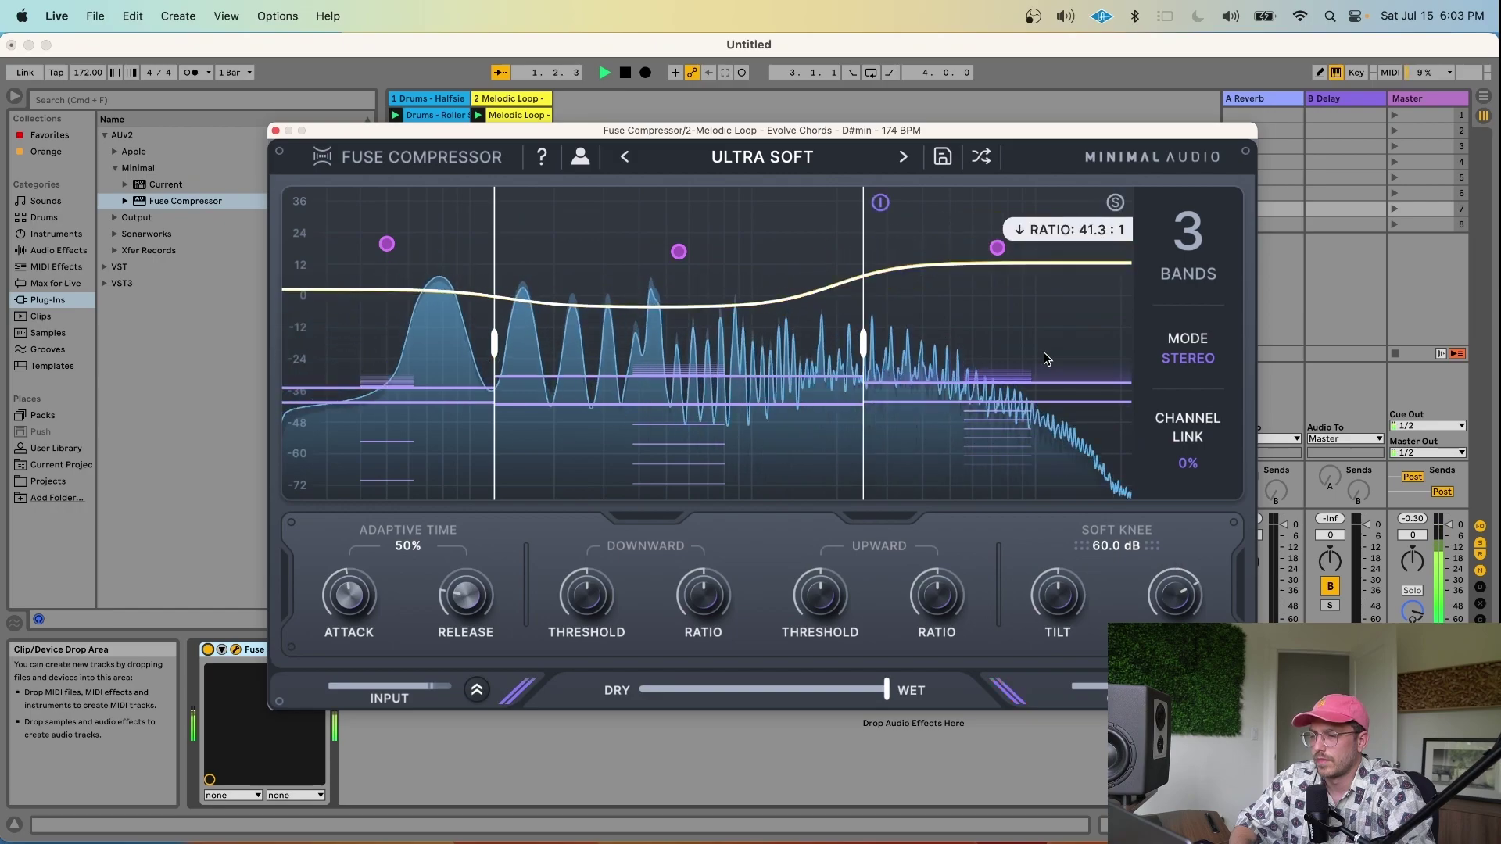
click(982, 156)
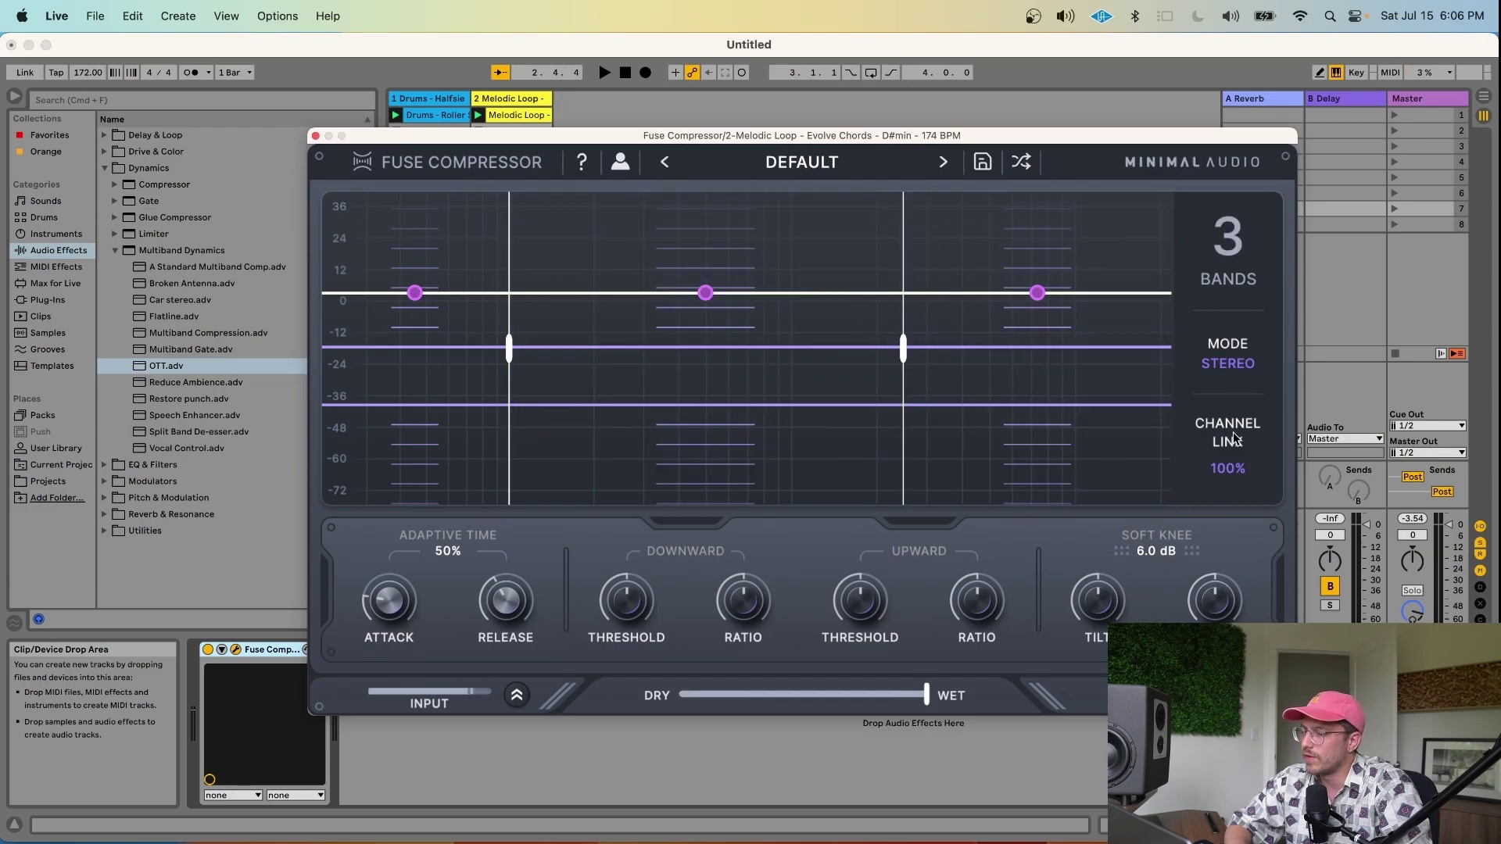
- Try expanding the compressor to 6 bands, and return the band count to 3
click(1231, 238)
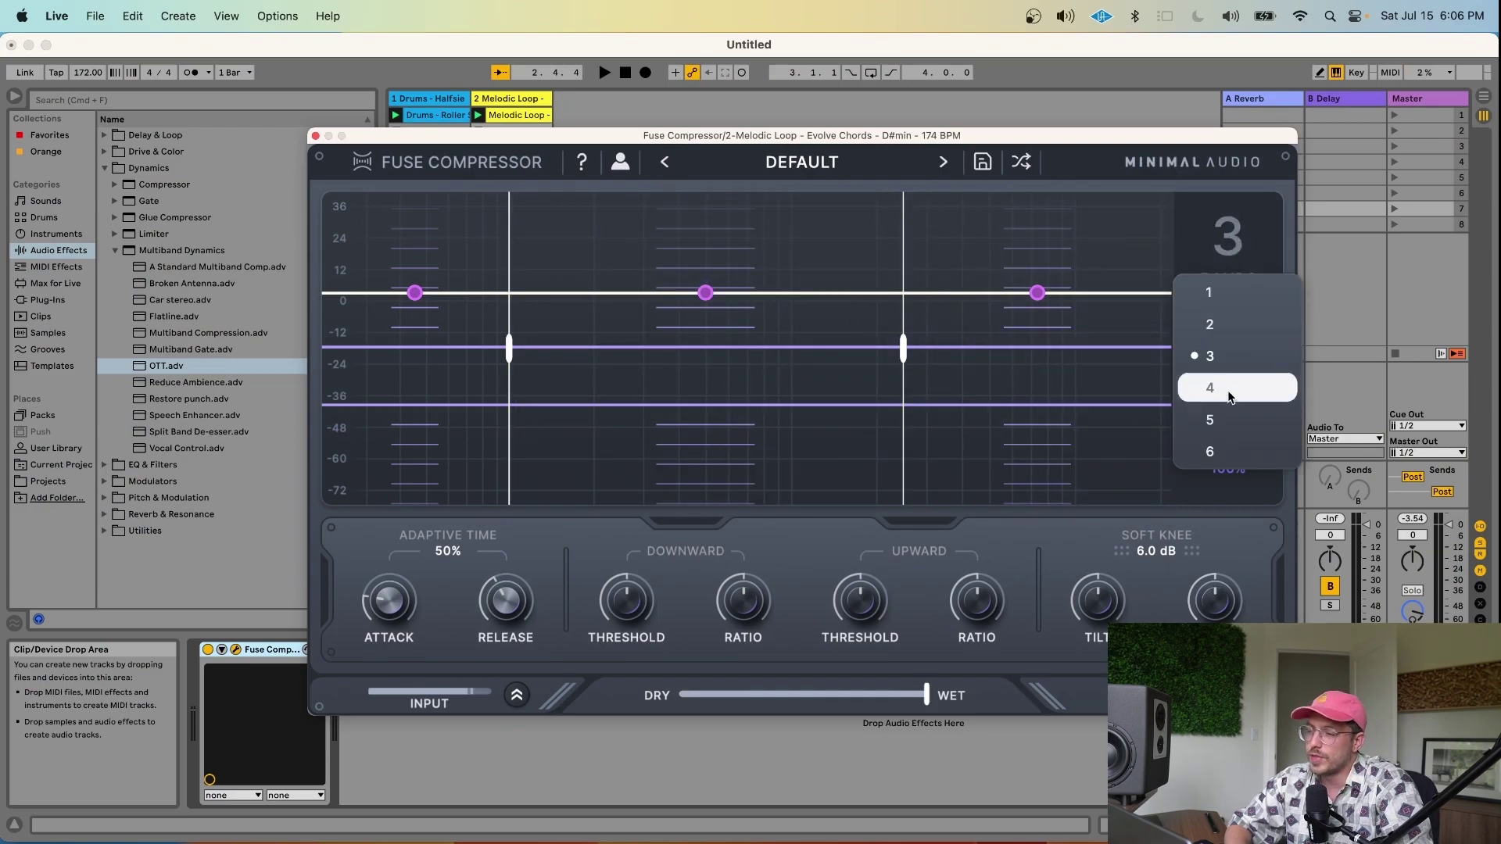
click(1227, 443)
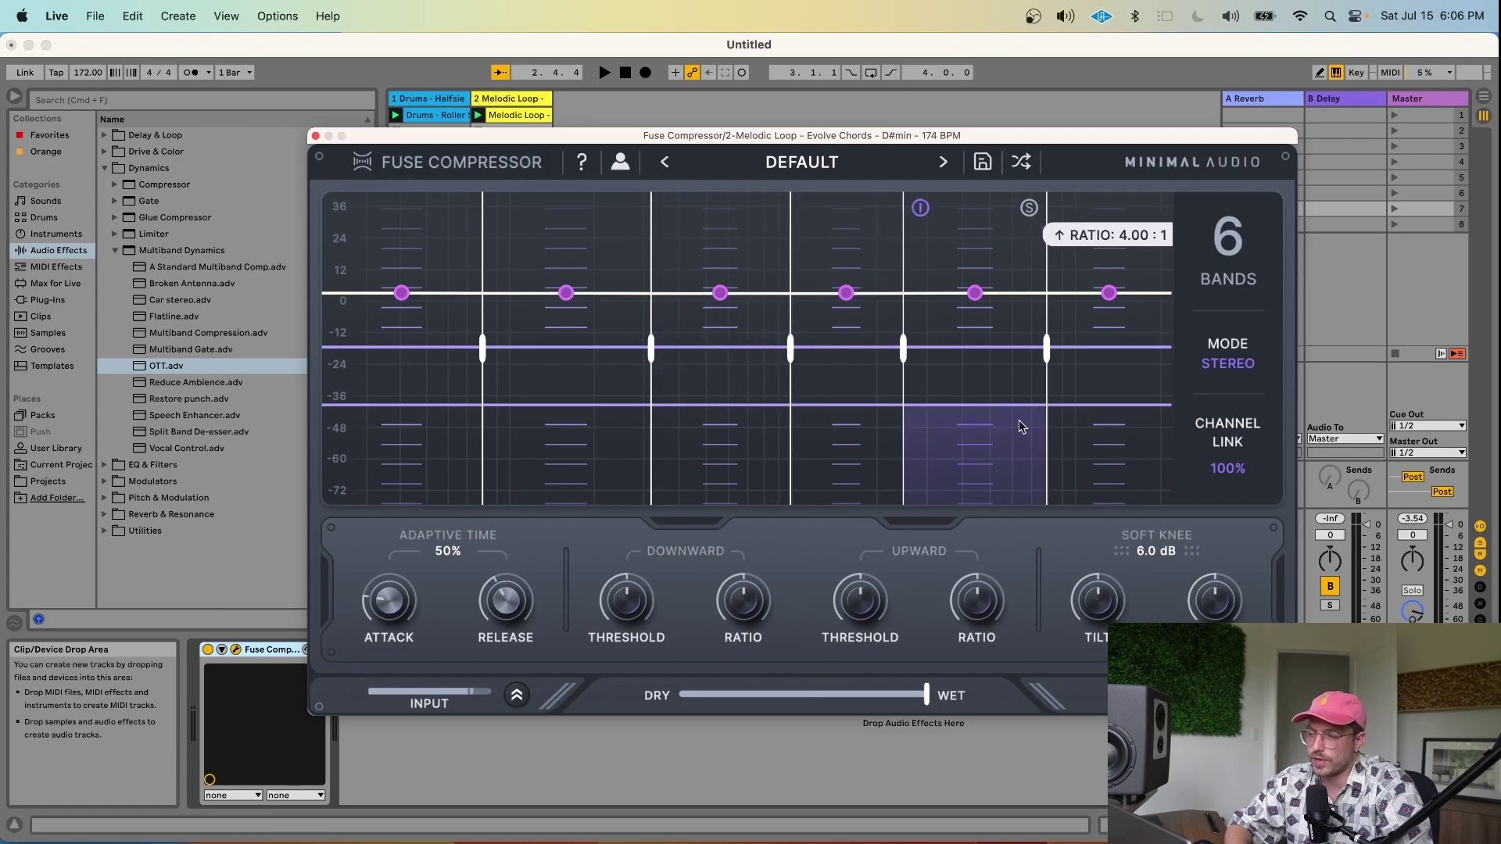
click(1231, 239)
click(1205, 334)
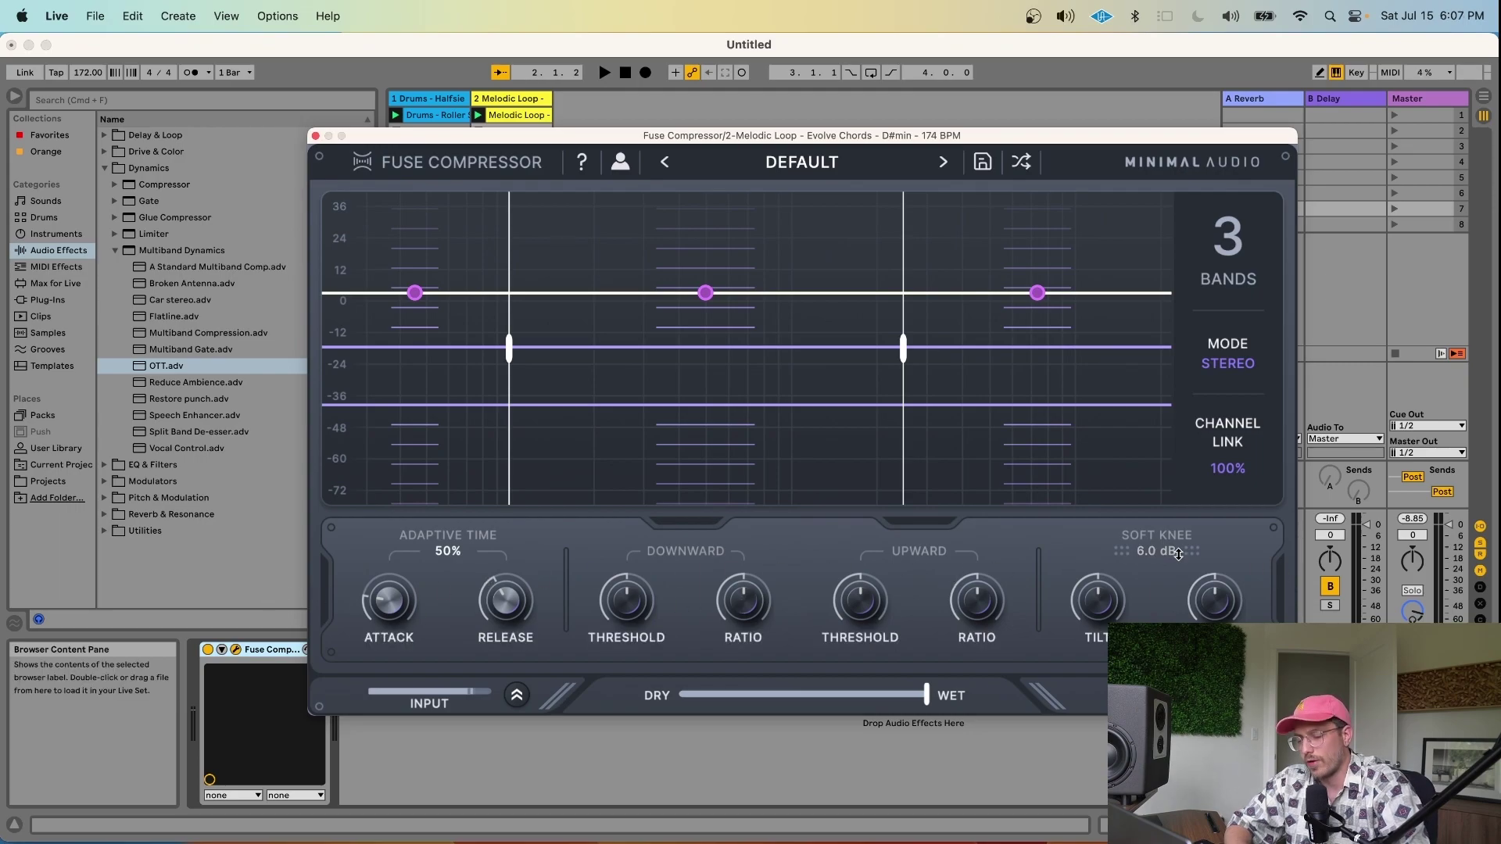
- Shuffle through random presets to PAD ENHANCER and play the melodic loop through it
click(1023, 162)
click(1023, 162)
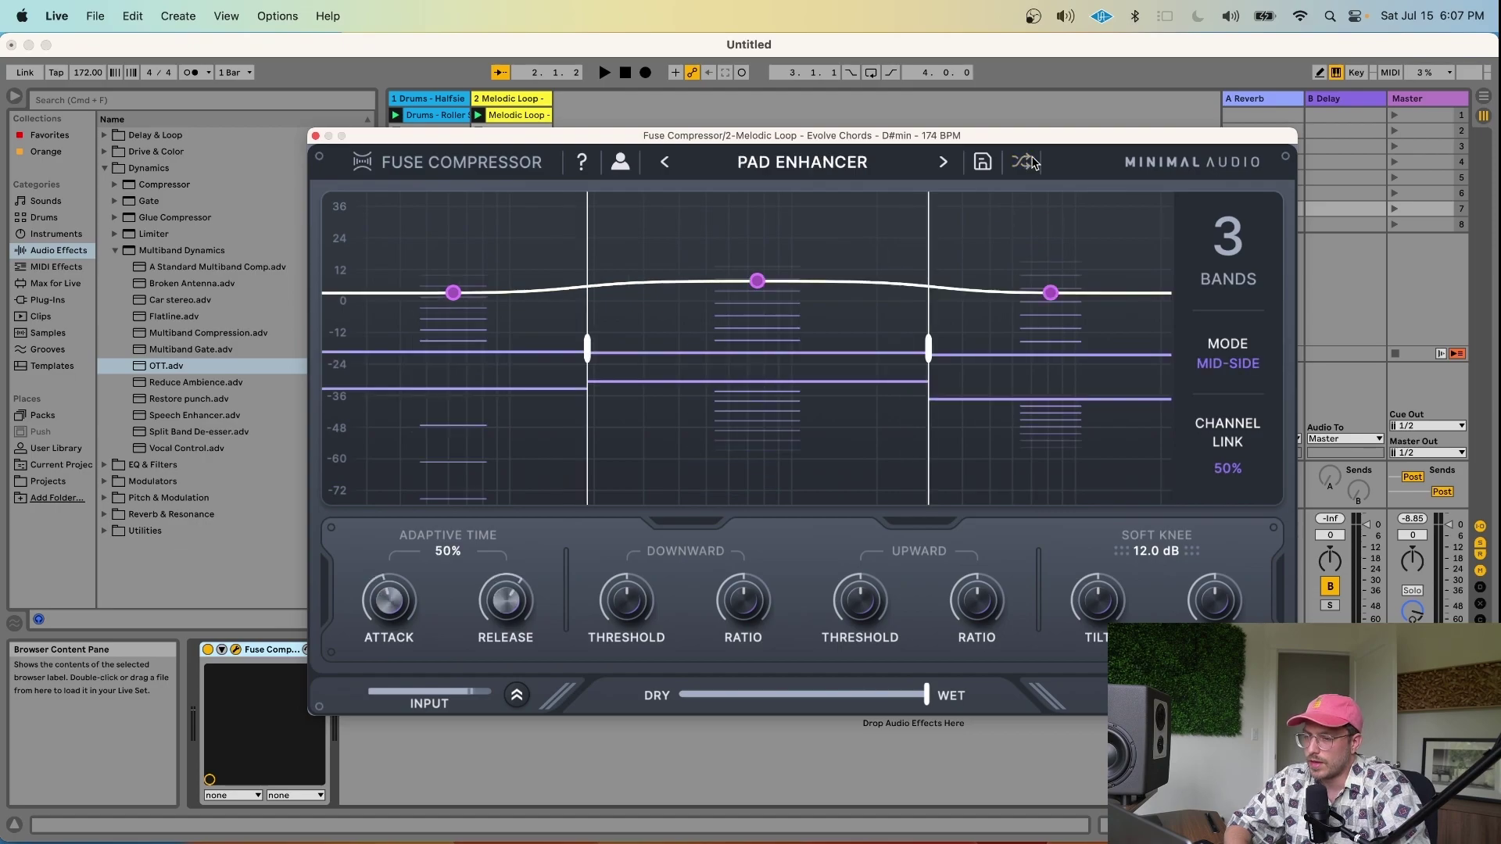
key(space)
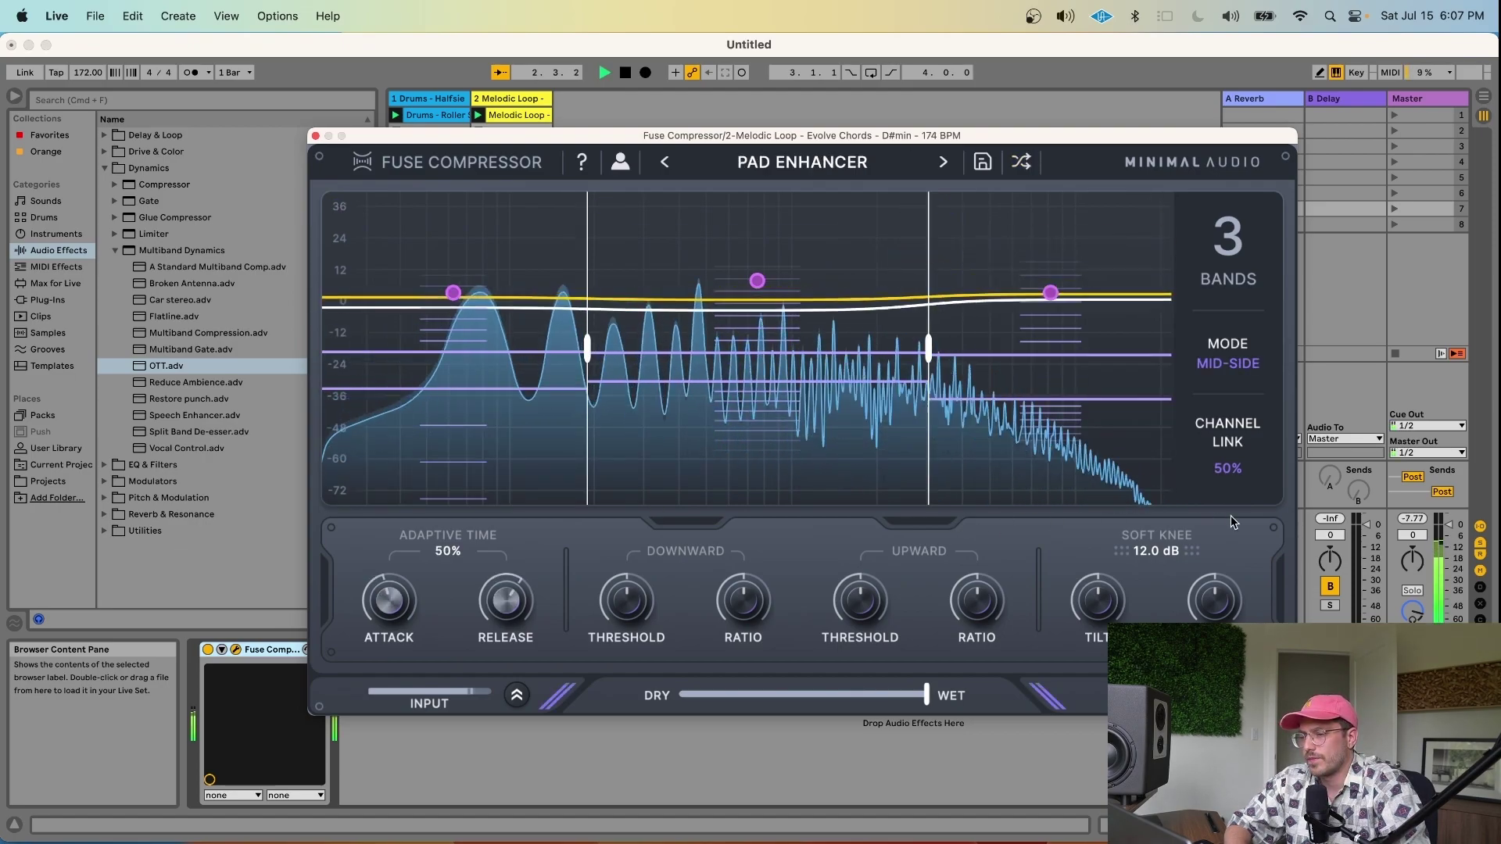
key(space)
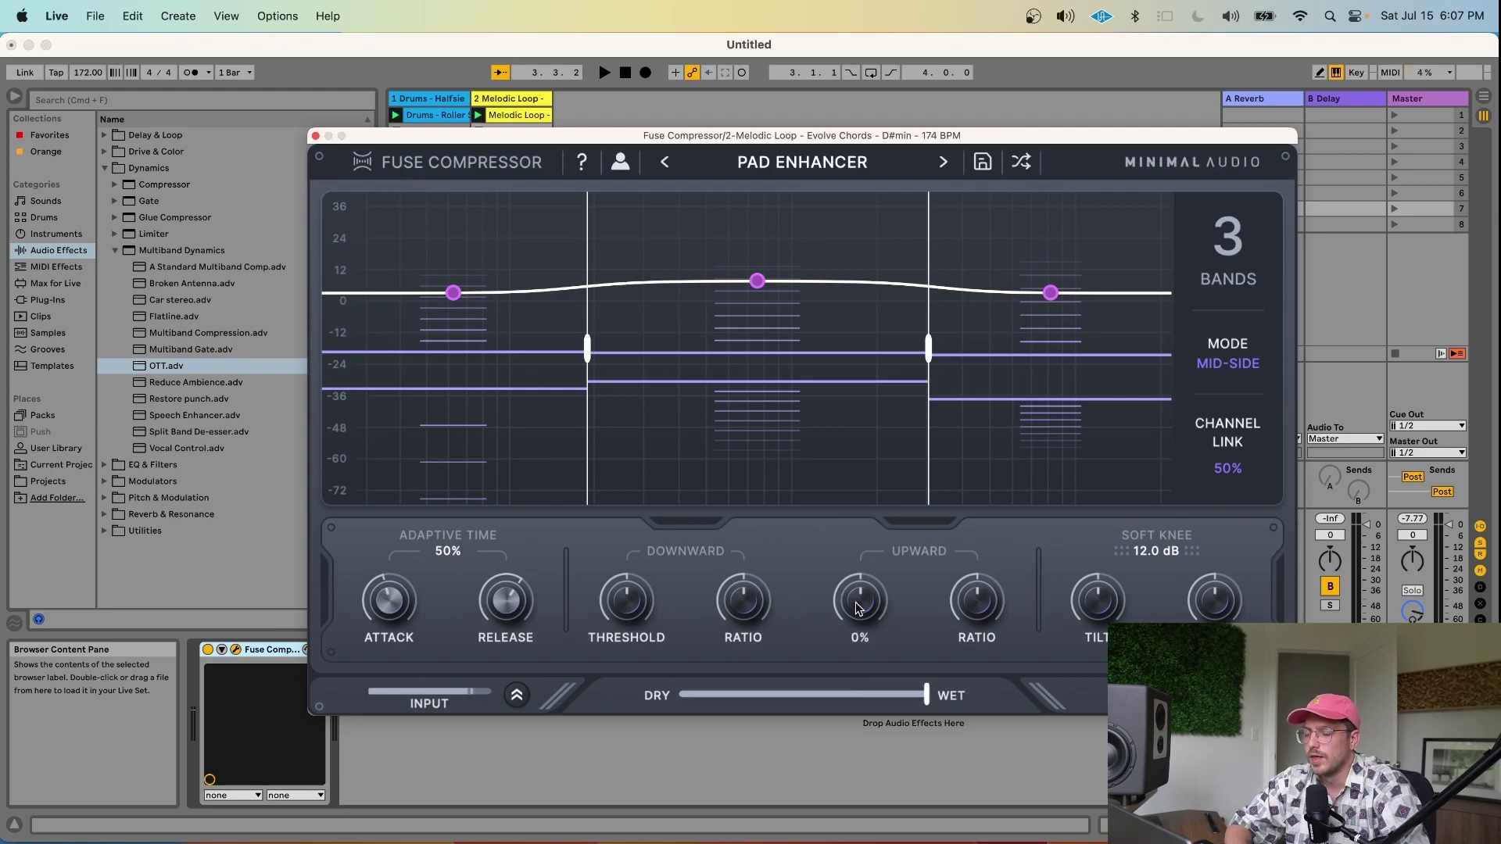
- Raise the overall downward and upward thresholds and strongly increase the upward ratio, and play the loop with these settings
drag(858, 602, 855, 563)
drag(639, 602, 644, 556)
drag(857, 608, 858, 575)
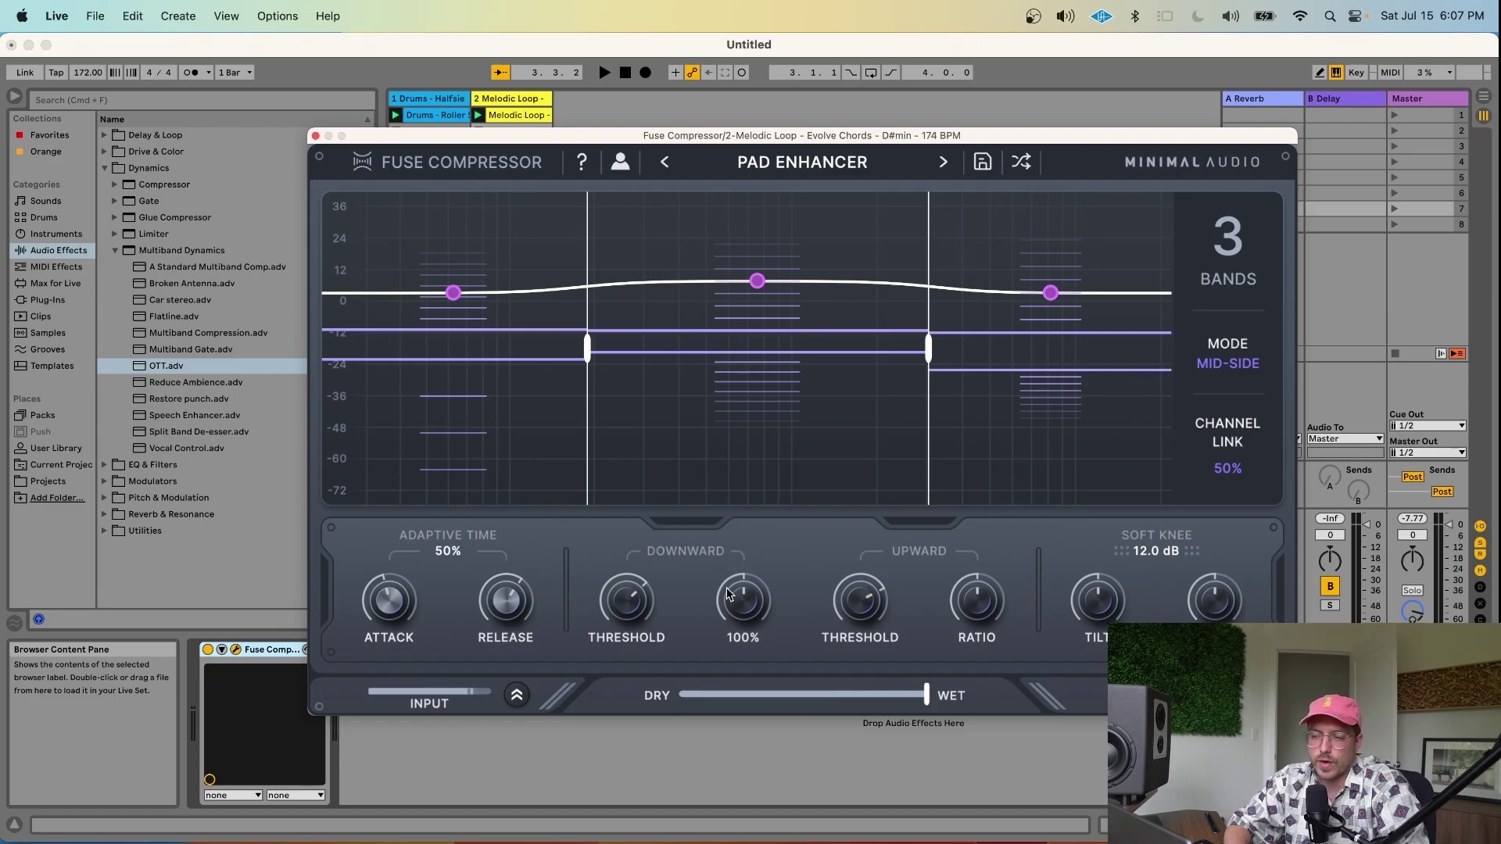
drag(973, 606, 962, 472)
key(space)
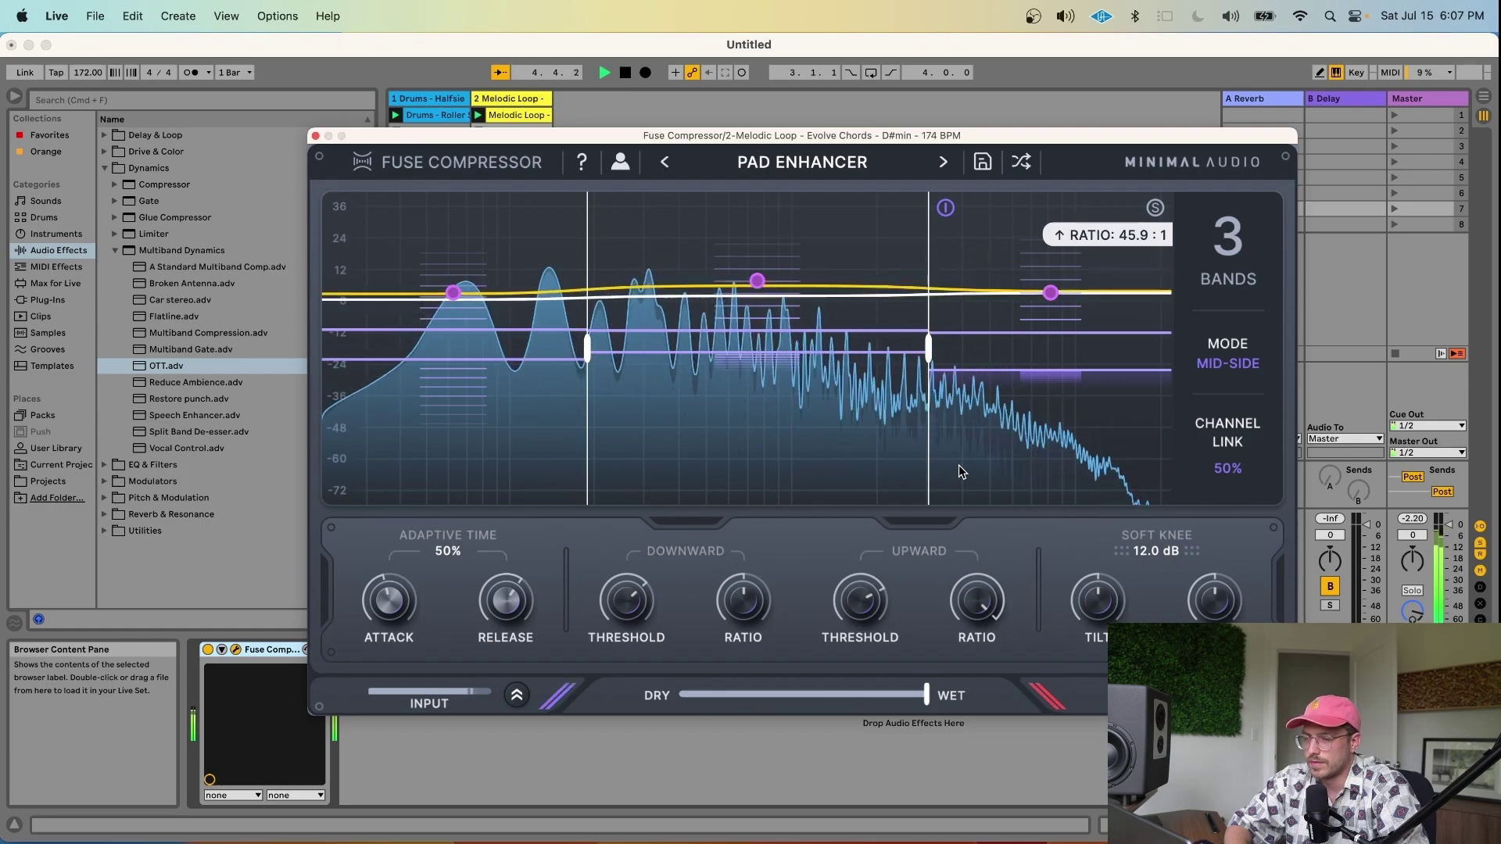
- Stop the melodic loop, readjust the overall downward threshold and raise the downward ratio to 146%
key(space)
drag(627, 600, 639, 484)
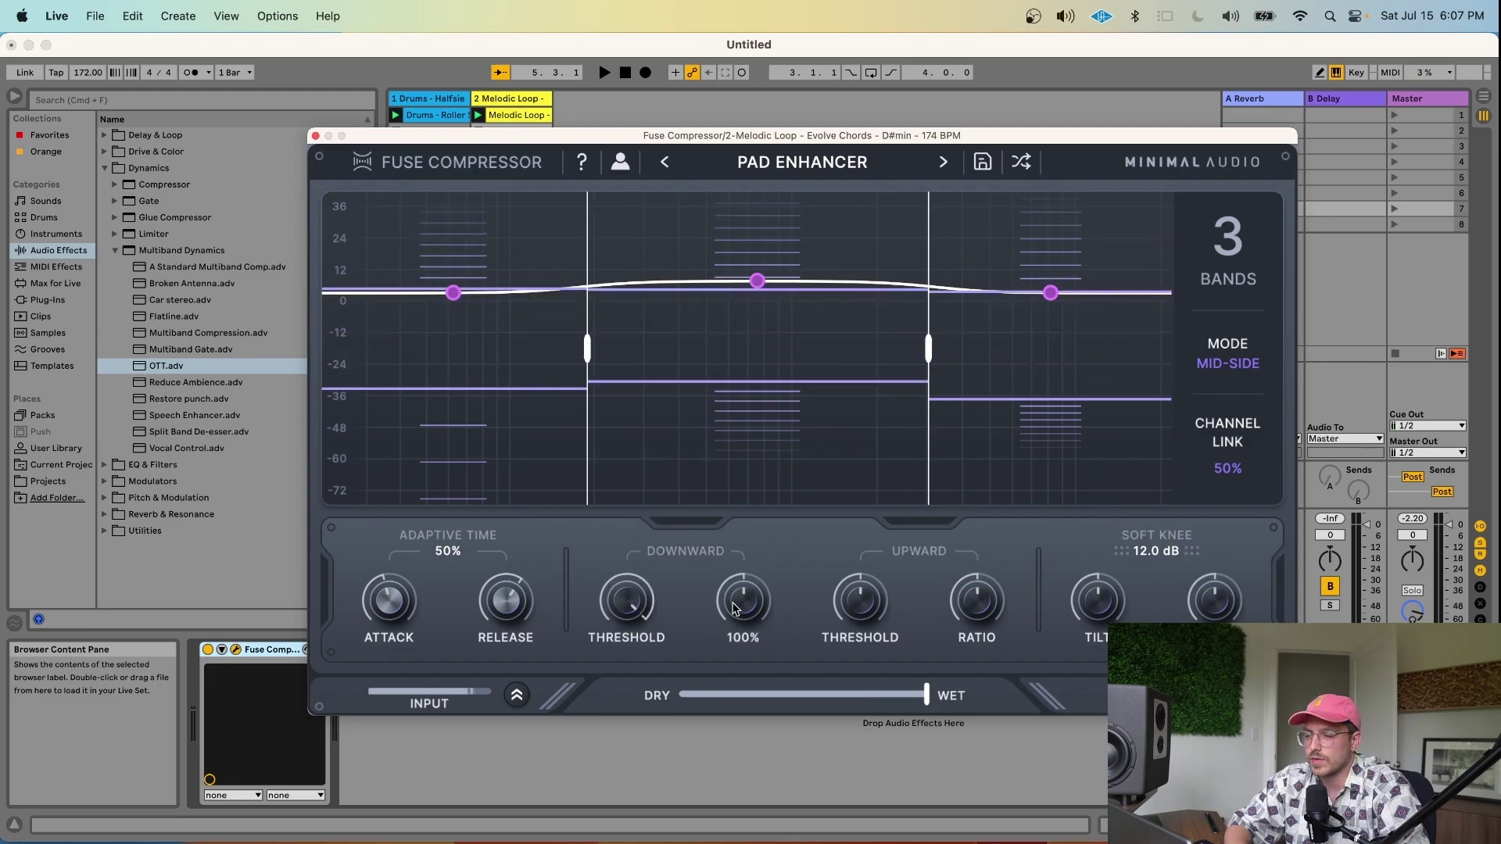
drag(626, 600, 628, 621)
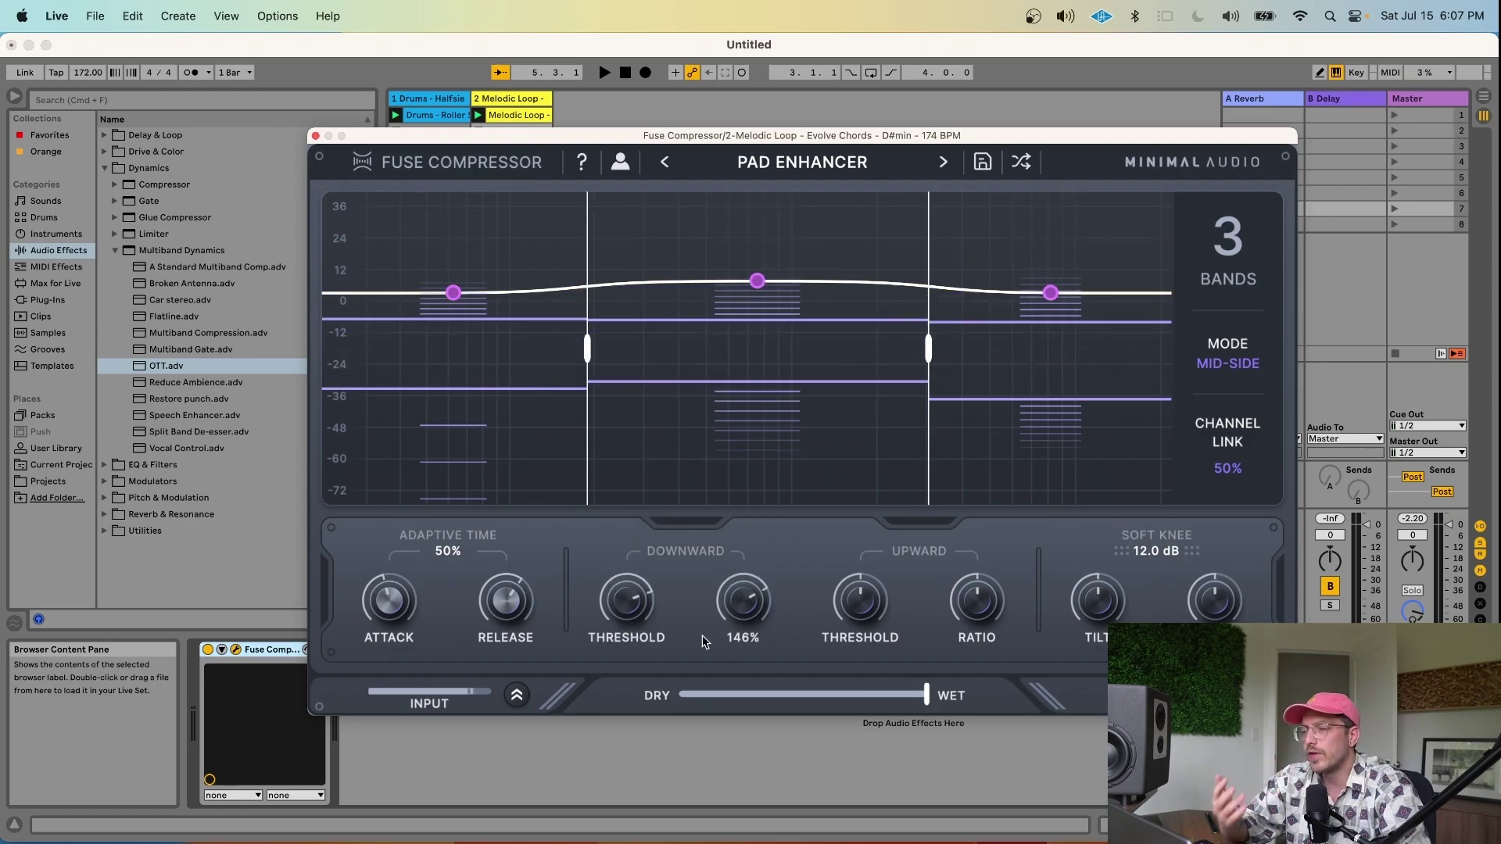
- Shuffle through random presets to LIT FUSE and lower its overall upward threshold and ratio while the melodic loop plays
click(1021, 162)
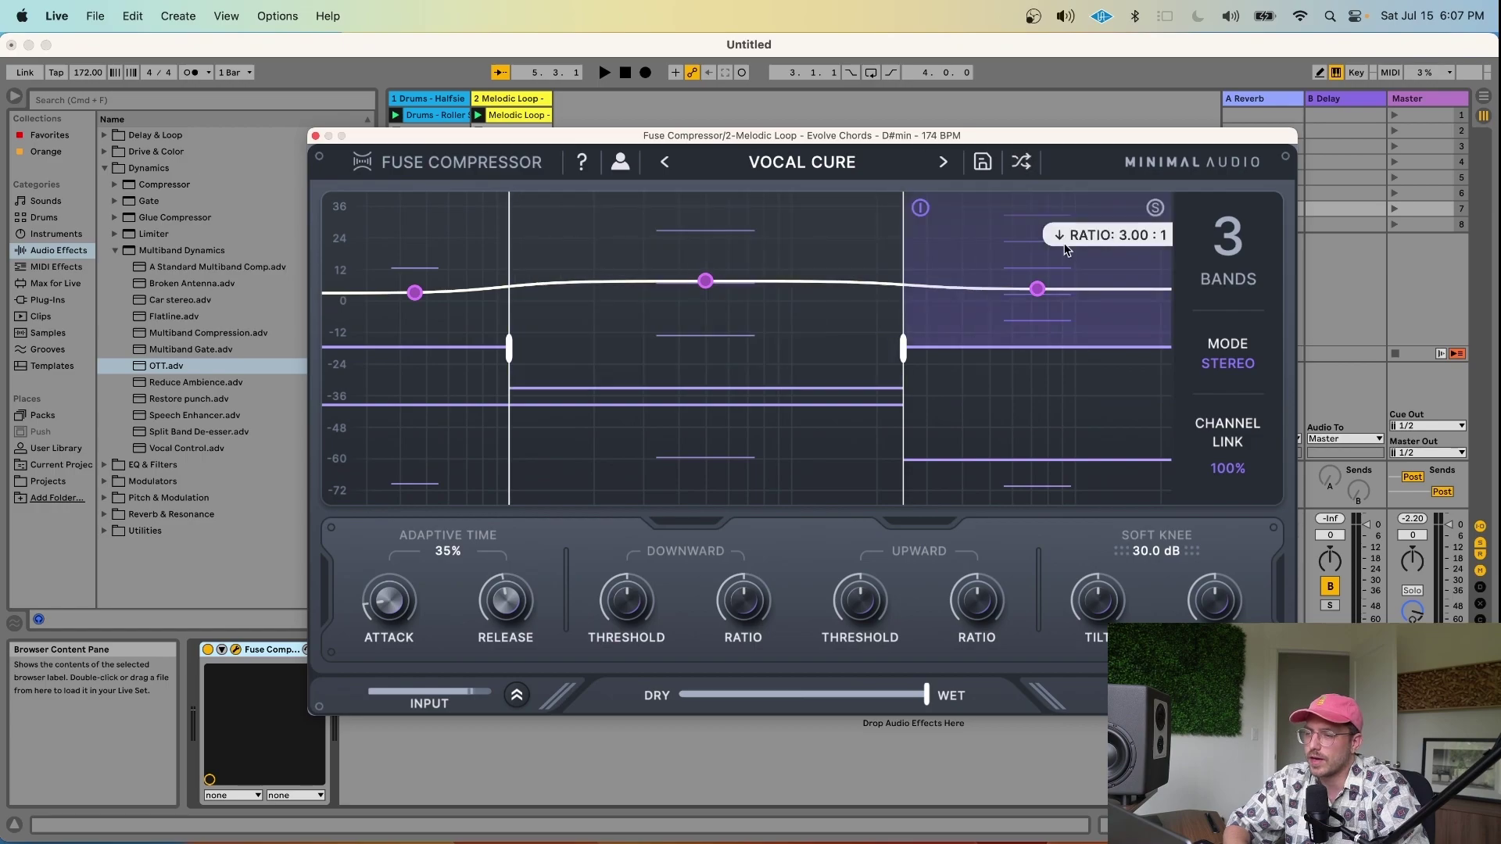
click(1021, 162)
drag(889, 599, 854, 508)
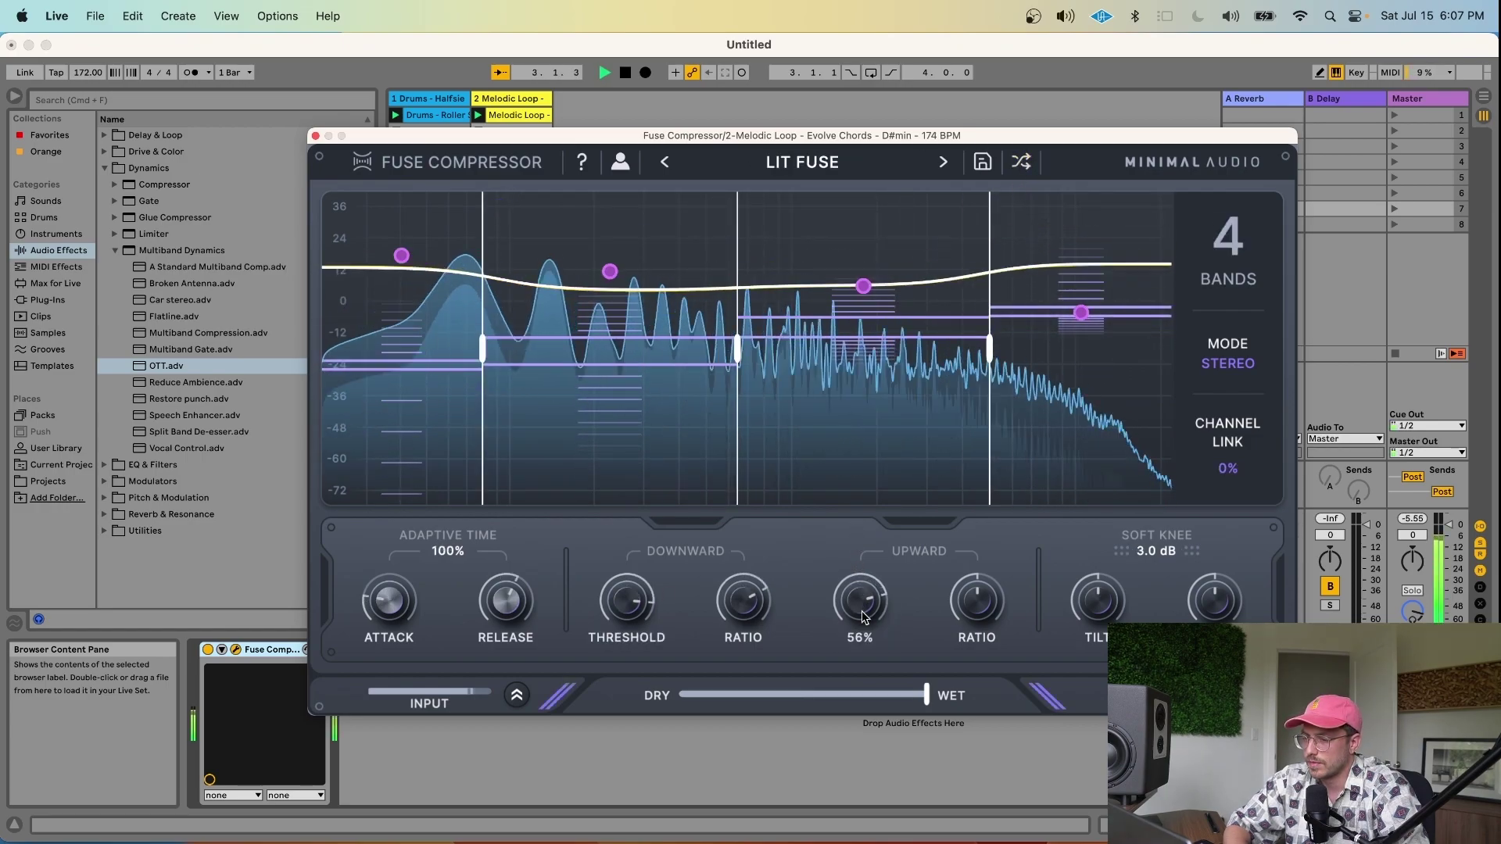
mouse_move(977, 600)
mouse_down()
mouse_move(975, 525)
mouse_move(977, 594)
mouse_up()
drag(861, 599, 885, 670)
- Increase the overall downward ratio, lower the downward threshold and boost the overall output before stopping playback
drag(784, 594, 752, 505)
drag(617, 612, 613, 696)
drag(1214, 600, 1216, 526)
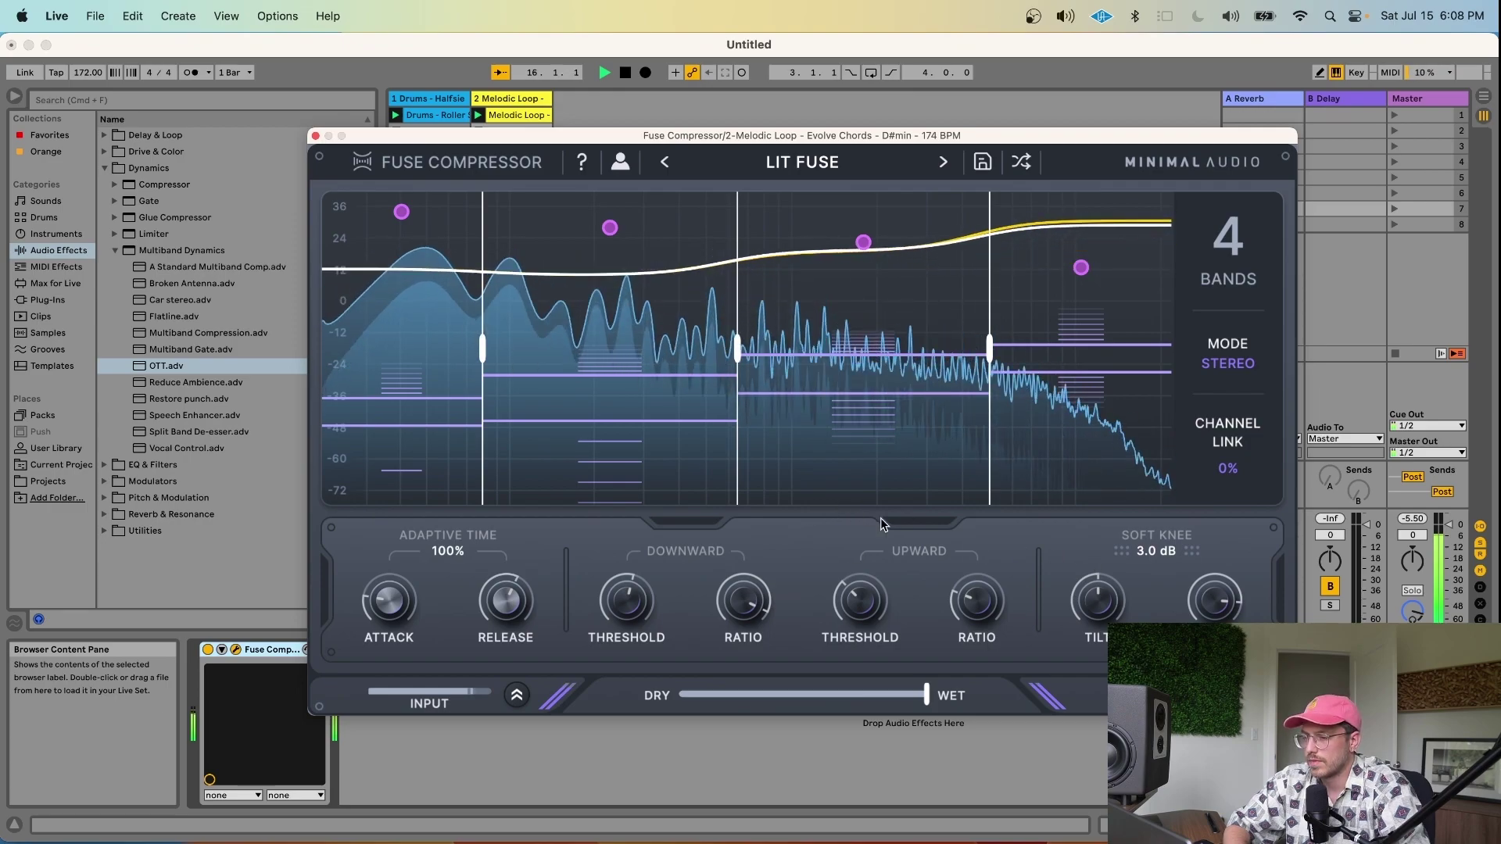
drag(1216, 602, 1219, 620)
key(space)
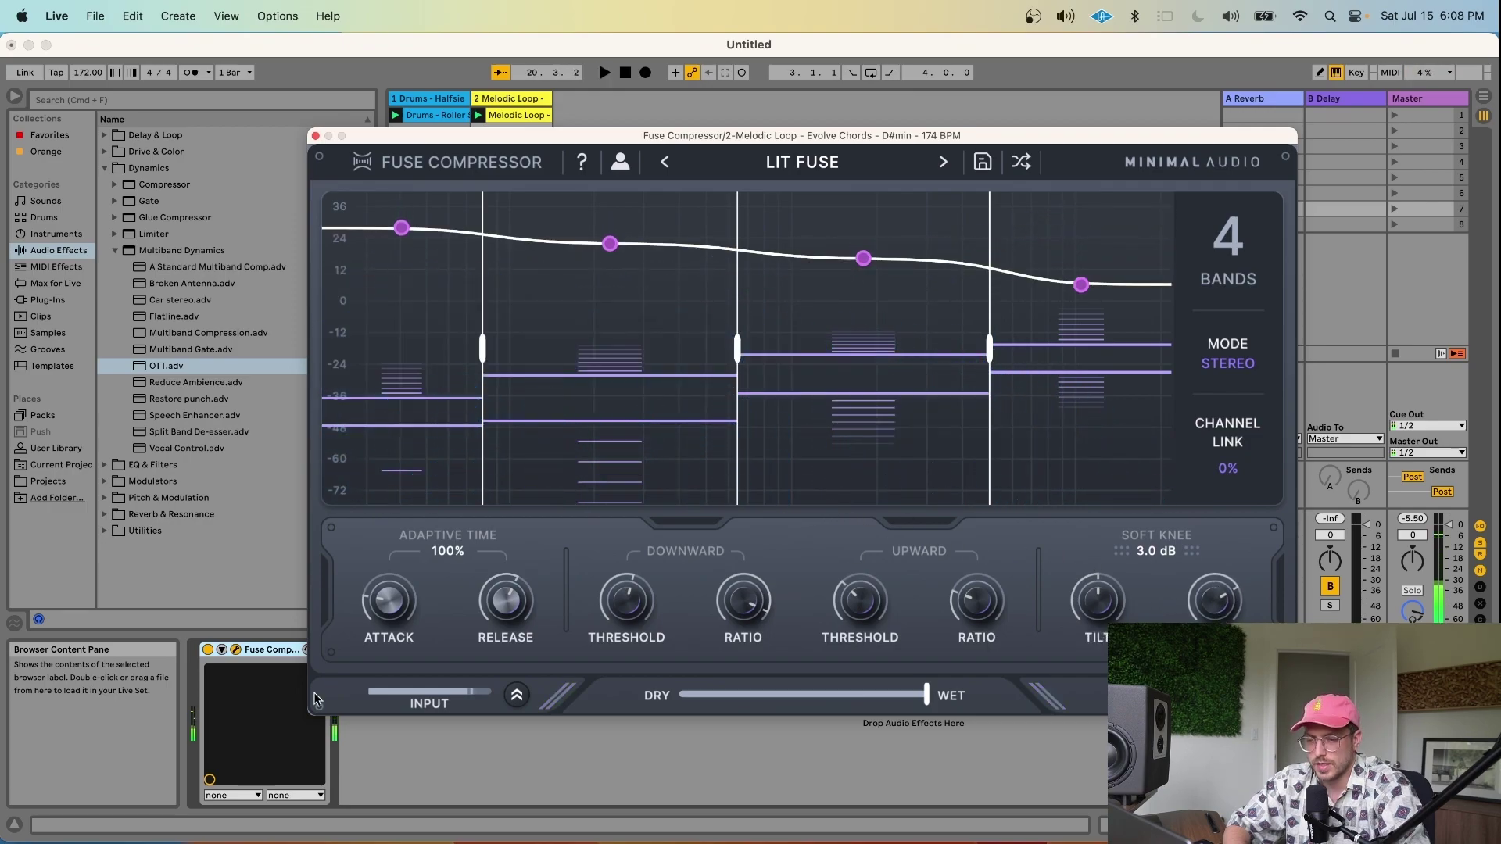
- Compare the melodic loop with Fuse Compressor bypassed and reactivated, and stop playback
click(208, 650)
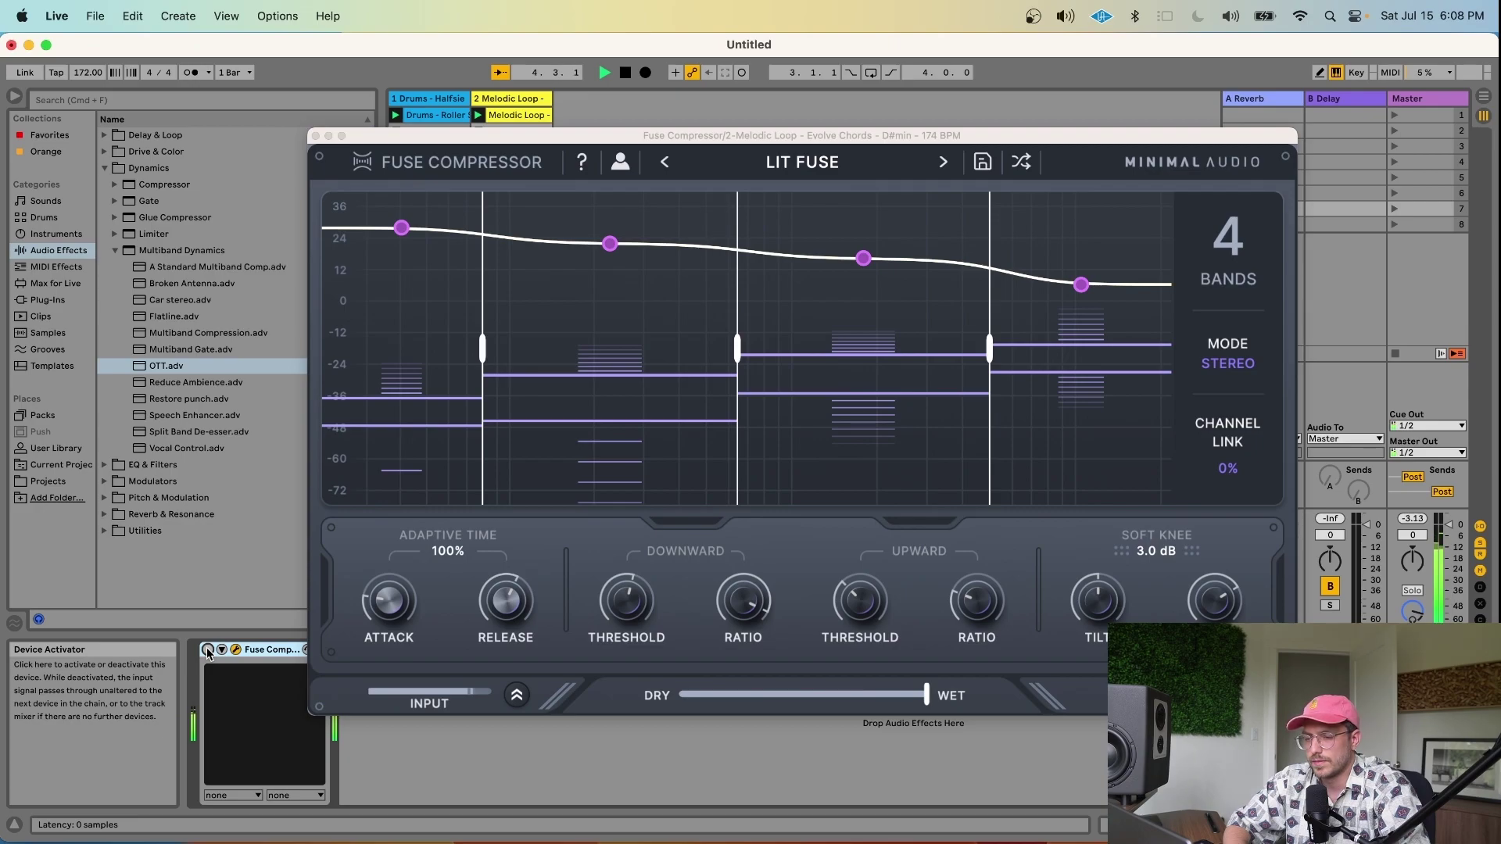
click(208, 650)
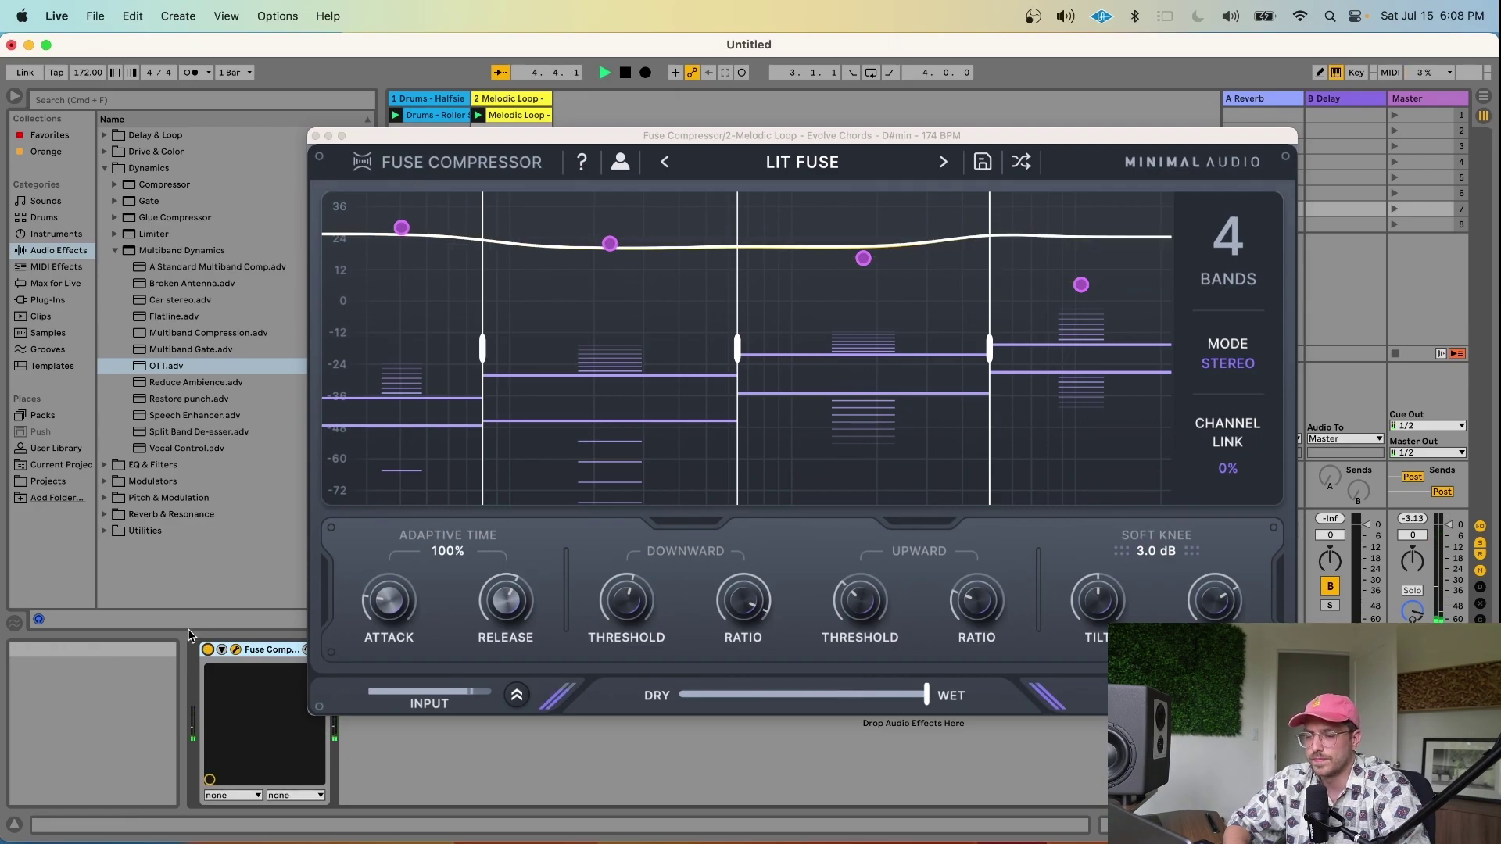
key(space)
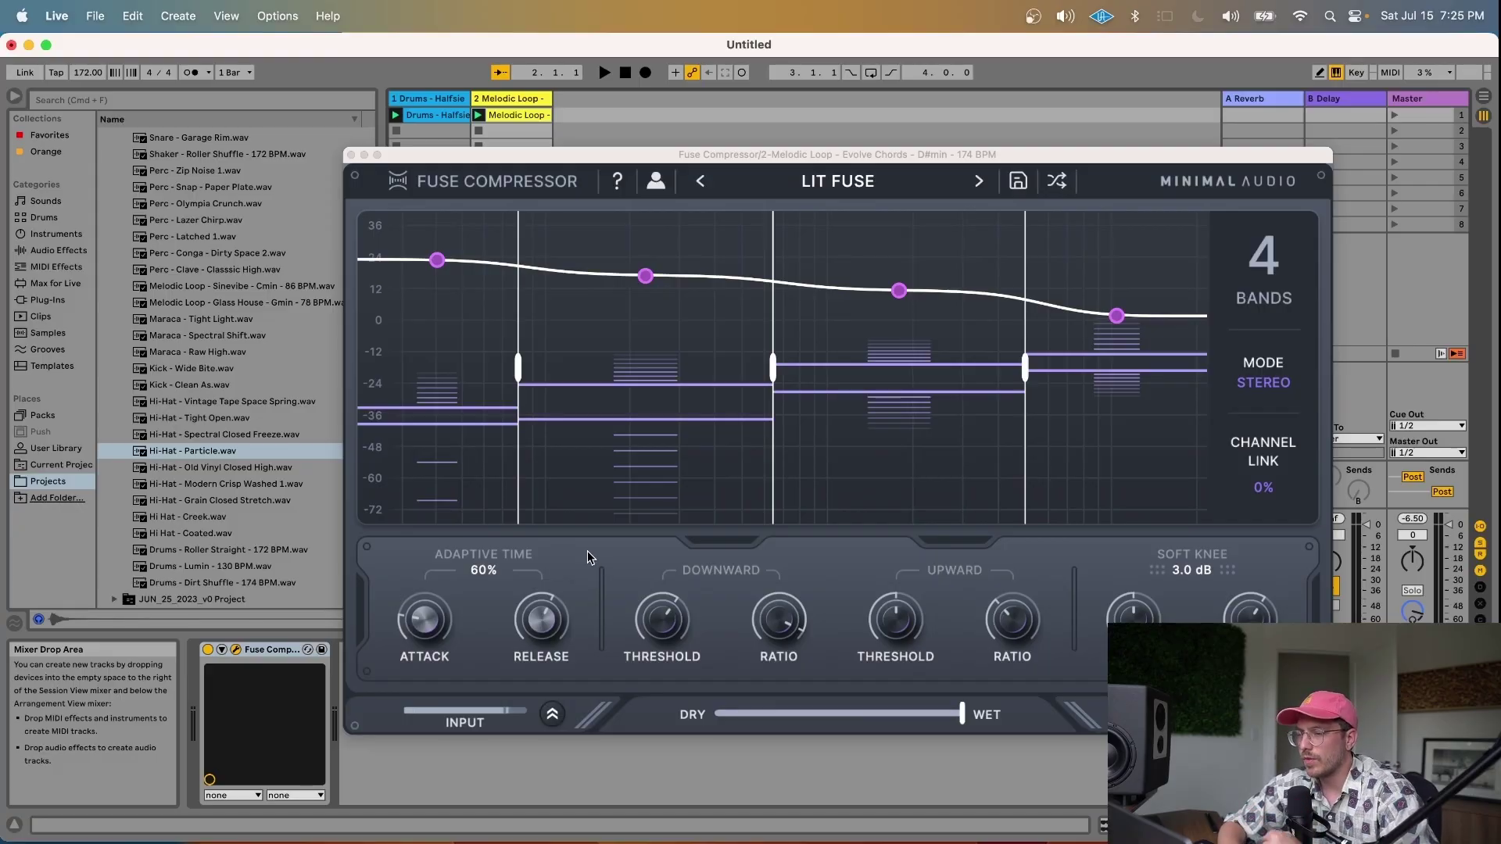
- Play the melodic loop while lowering the adaptive time to -39%, and stop playback
mouse_move(426, 637)
mouse_move(559, 630)
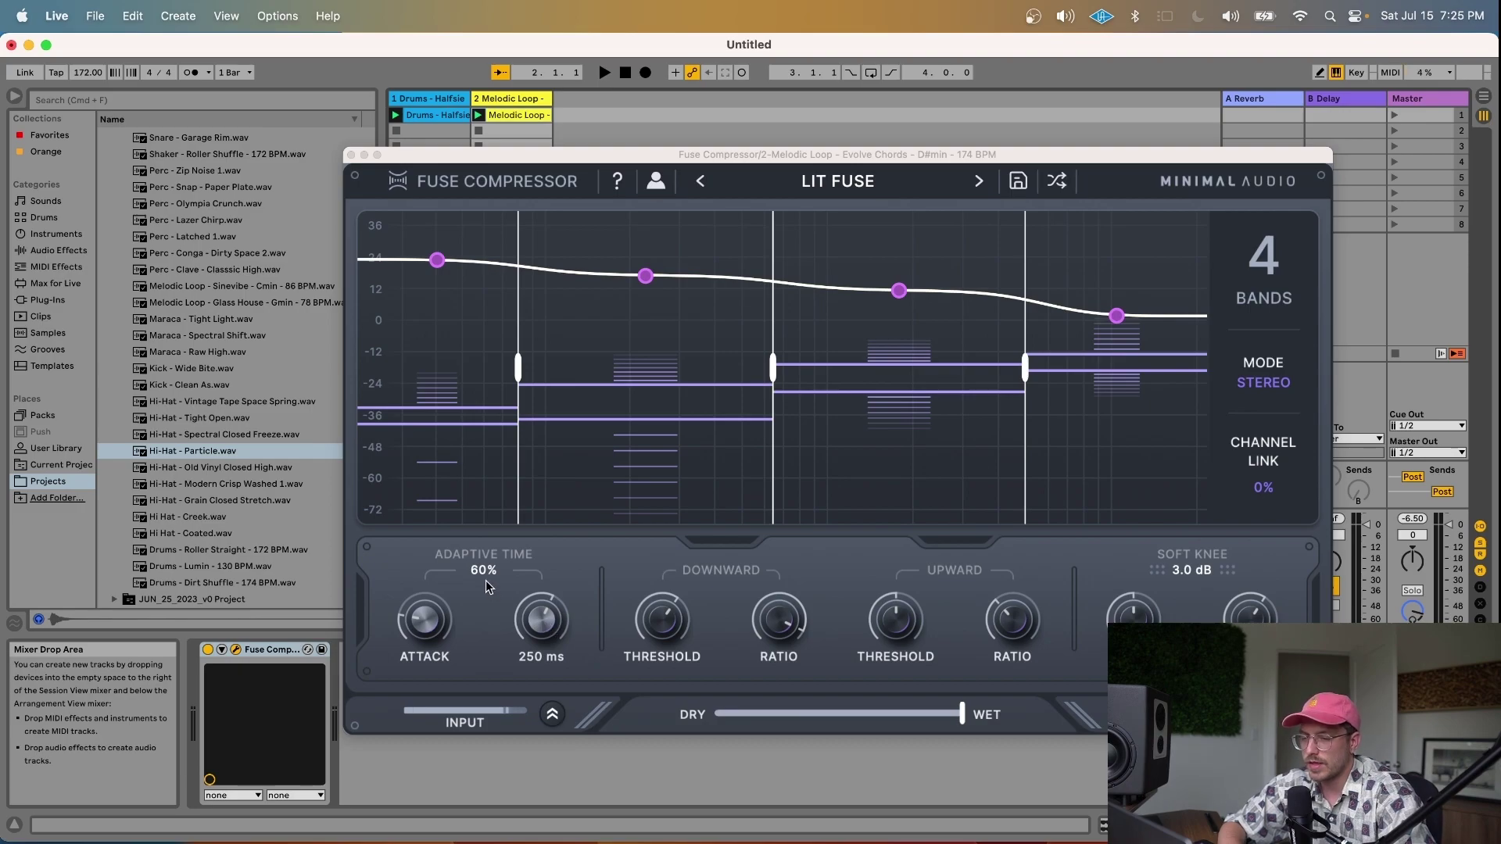
click(615, 185)
mouse_move(479, 569)
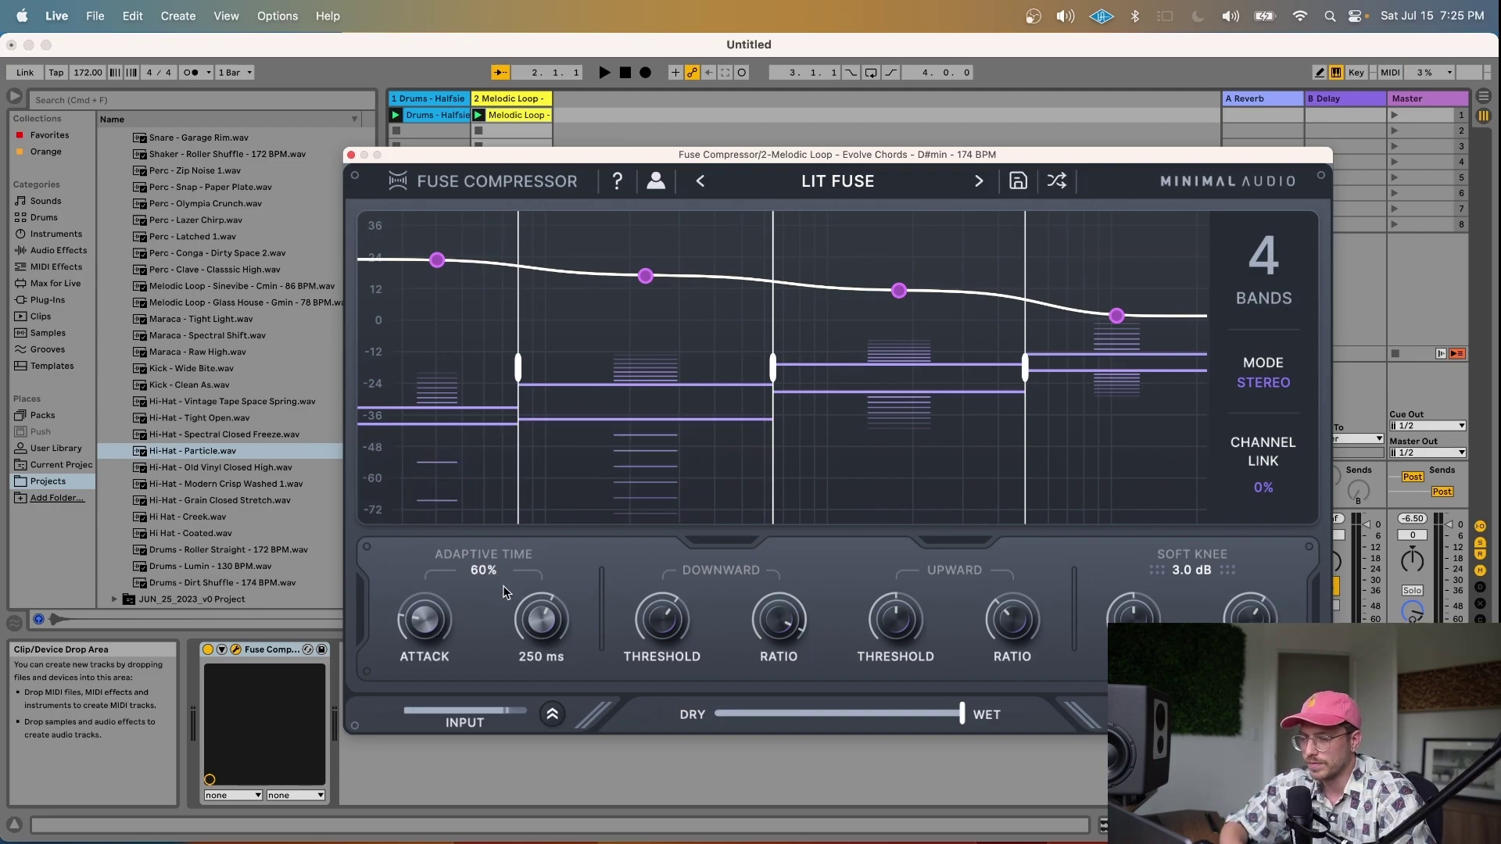
key(space)
drag(487, 585, 512, 713)
key(space)
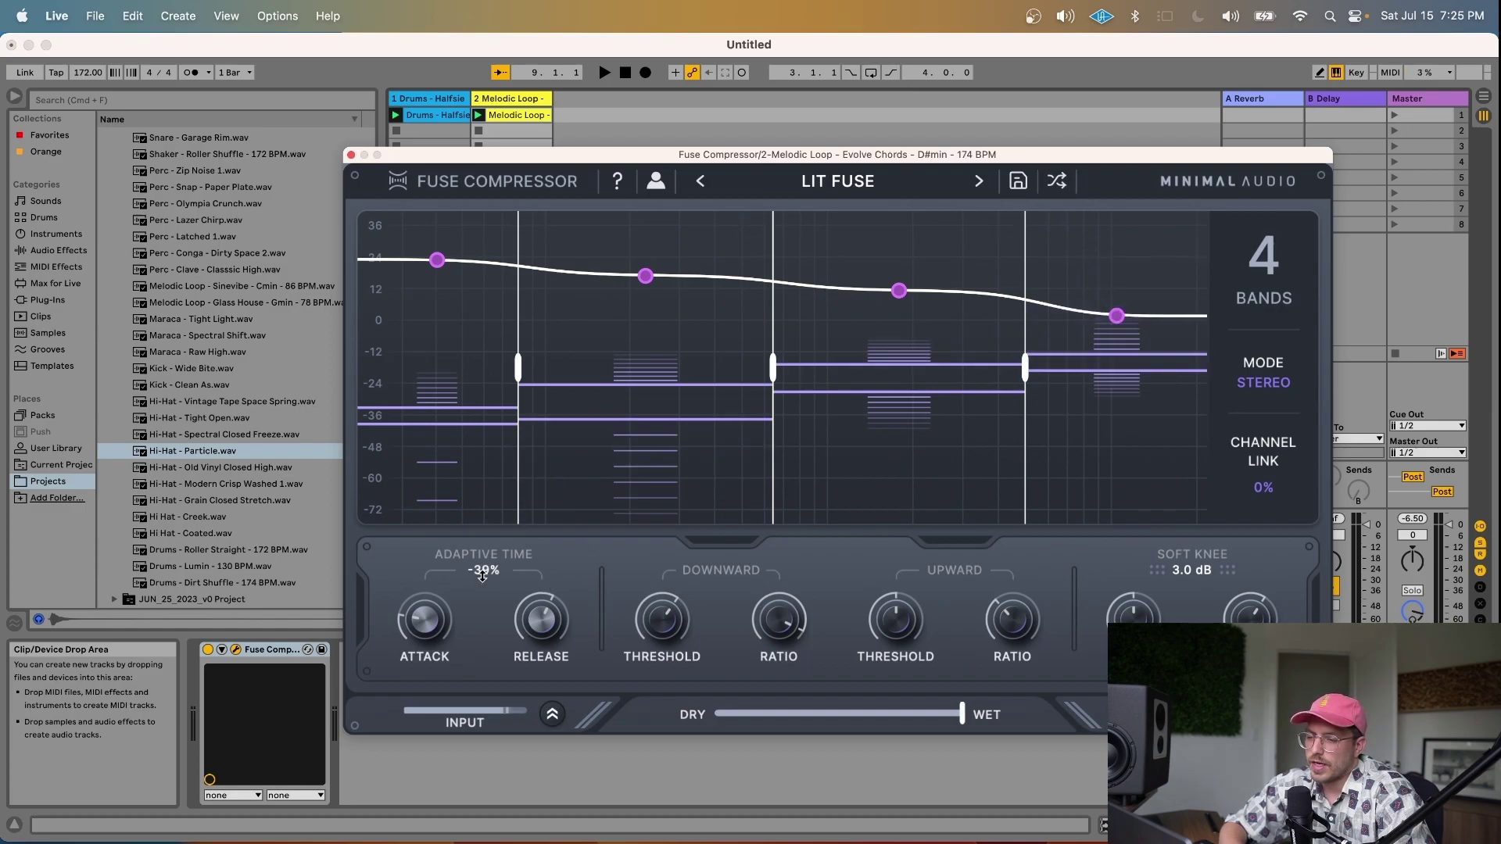
- Audition the loop with adaptive time at 100% and 0%, shortening the release to 19.7 ms and lengthening it again
drag(481, 363, 481, 344)
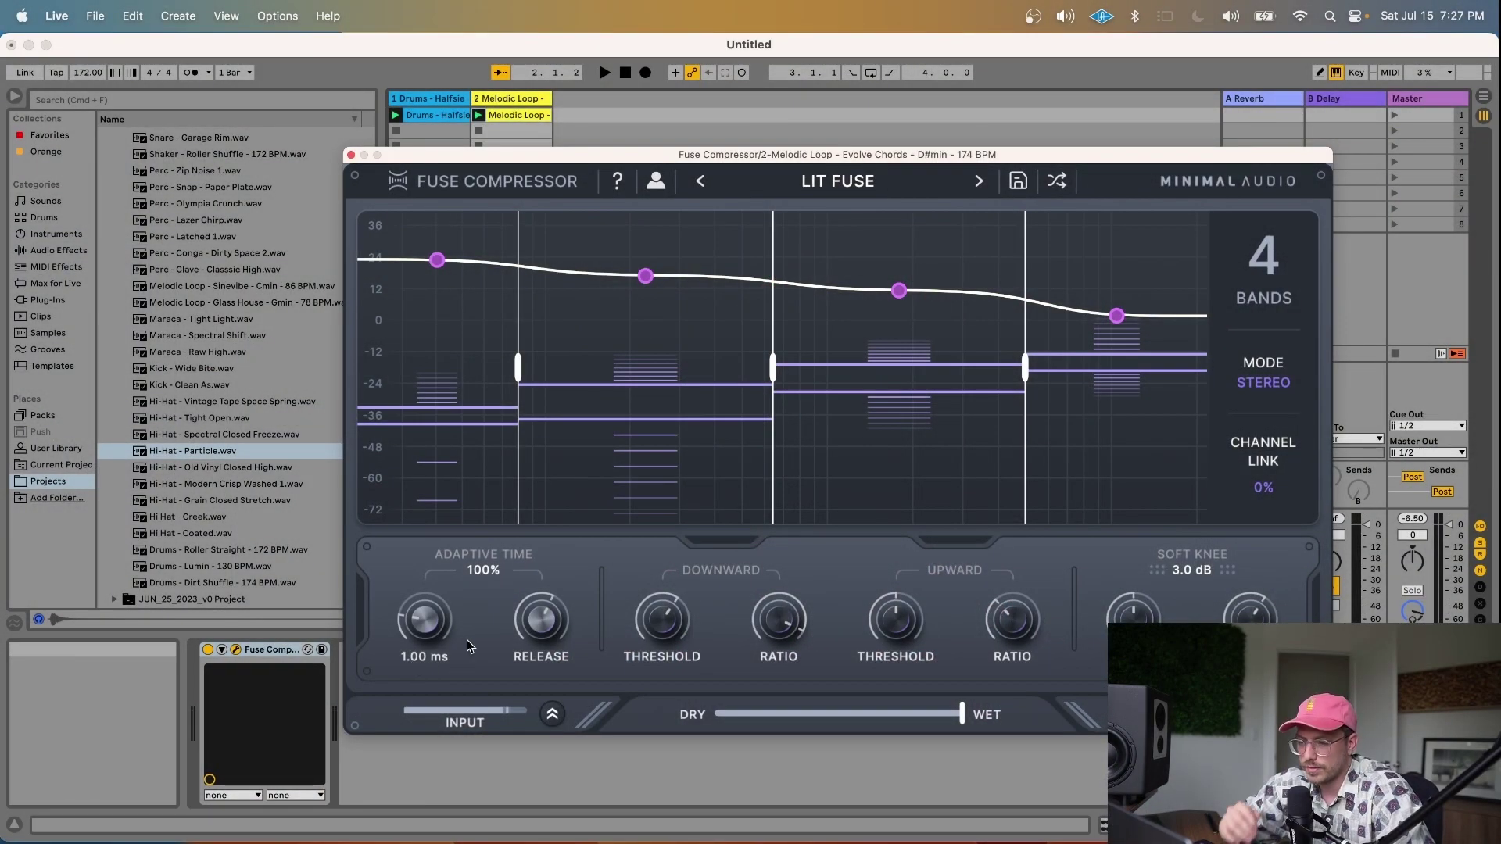
key(space)
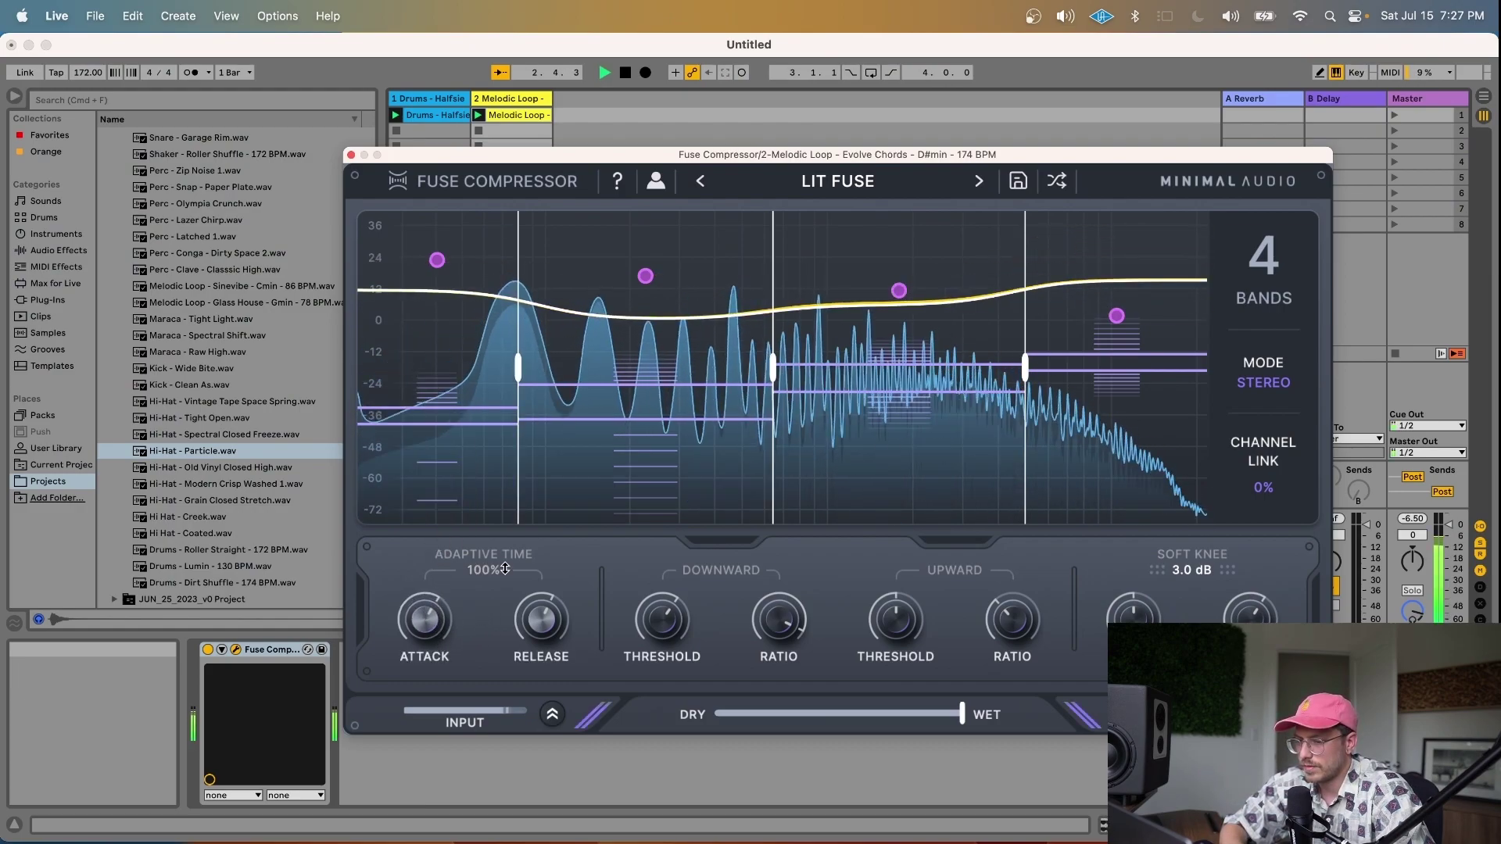
drag(539, 626, 545, 663)
drag(483, 570, 490, 693)
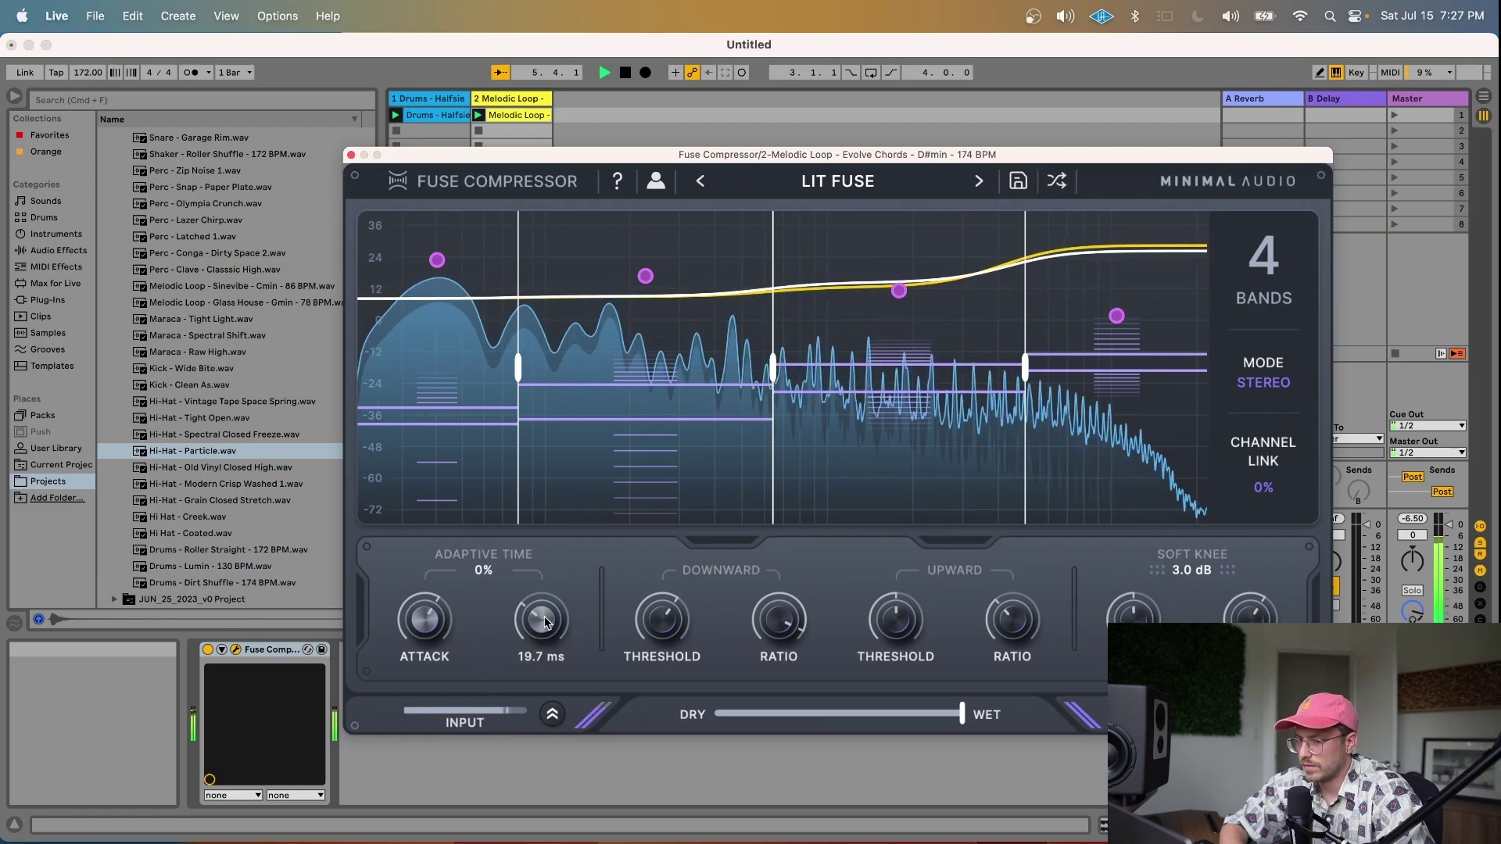
drag(545, 621, 545, 547)
mouse_move(418, 639)
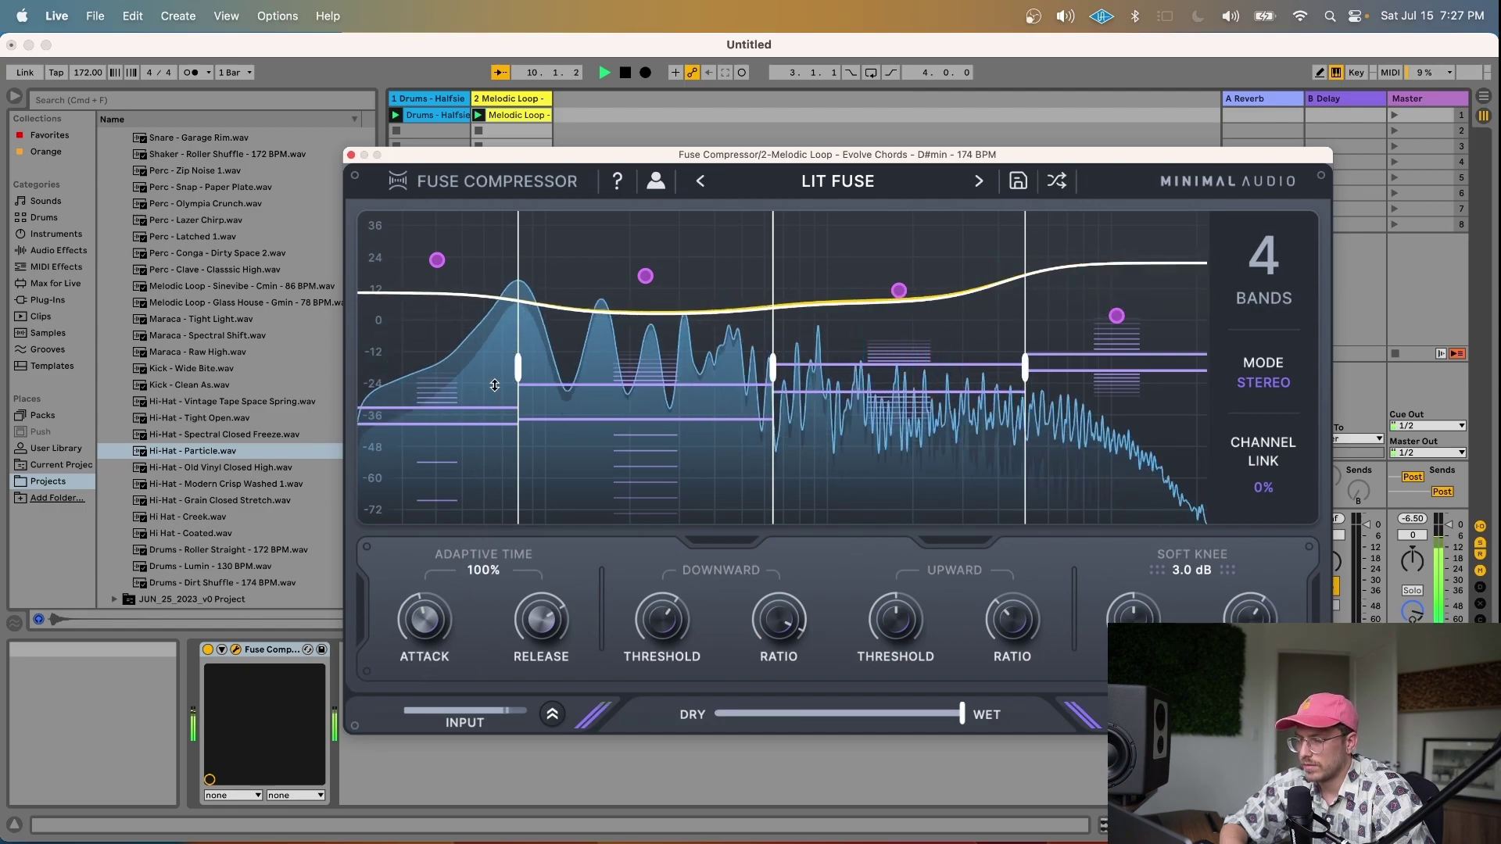
drag(495, 386, 487, 636)
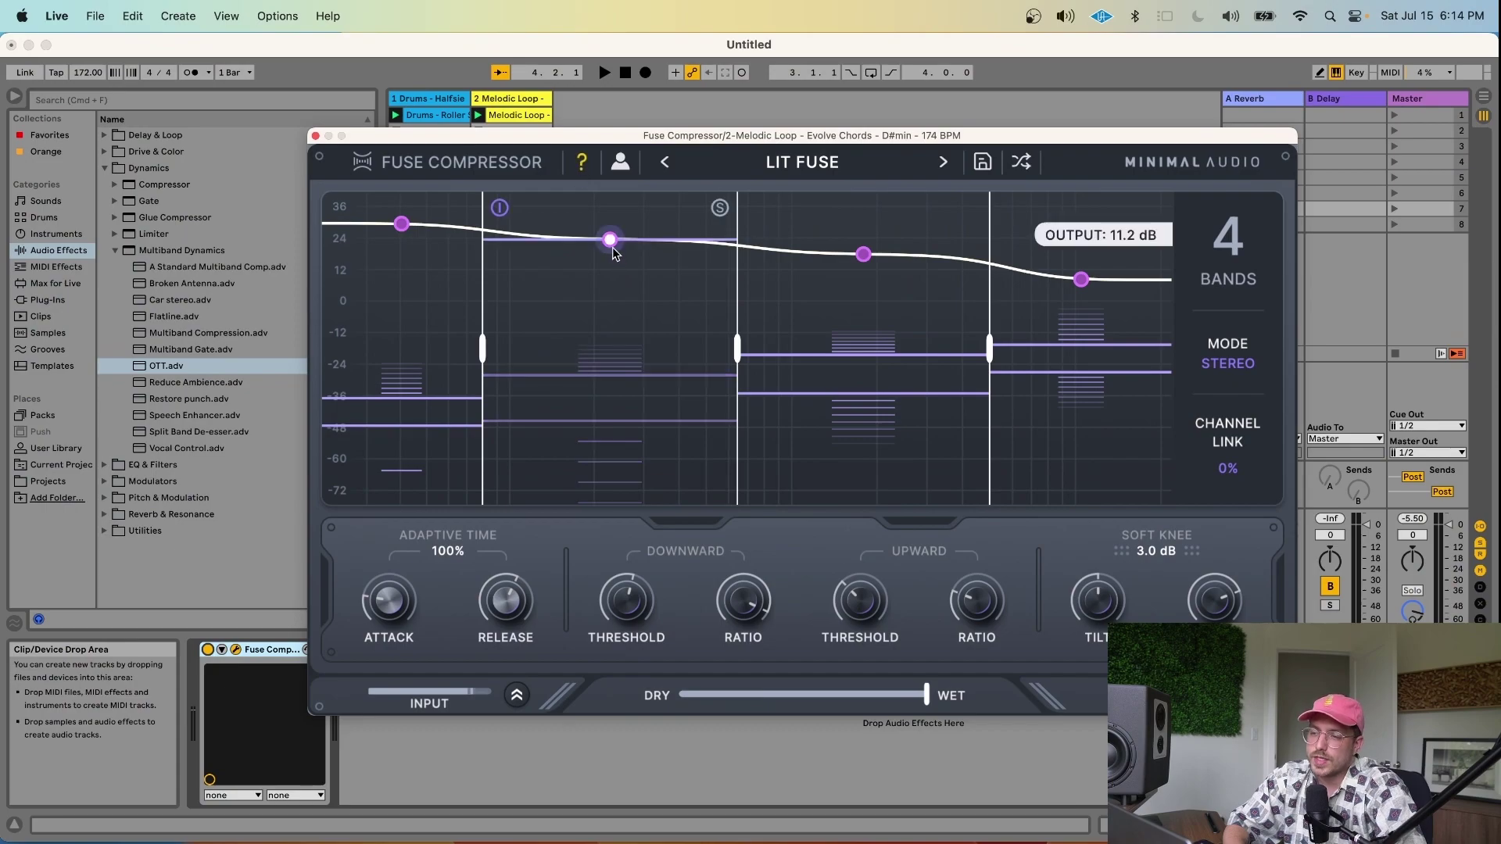
- Read the tooltips explaining tooltip mode and the attack, release and downward threshold controls
mouse_move(614, 251)
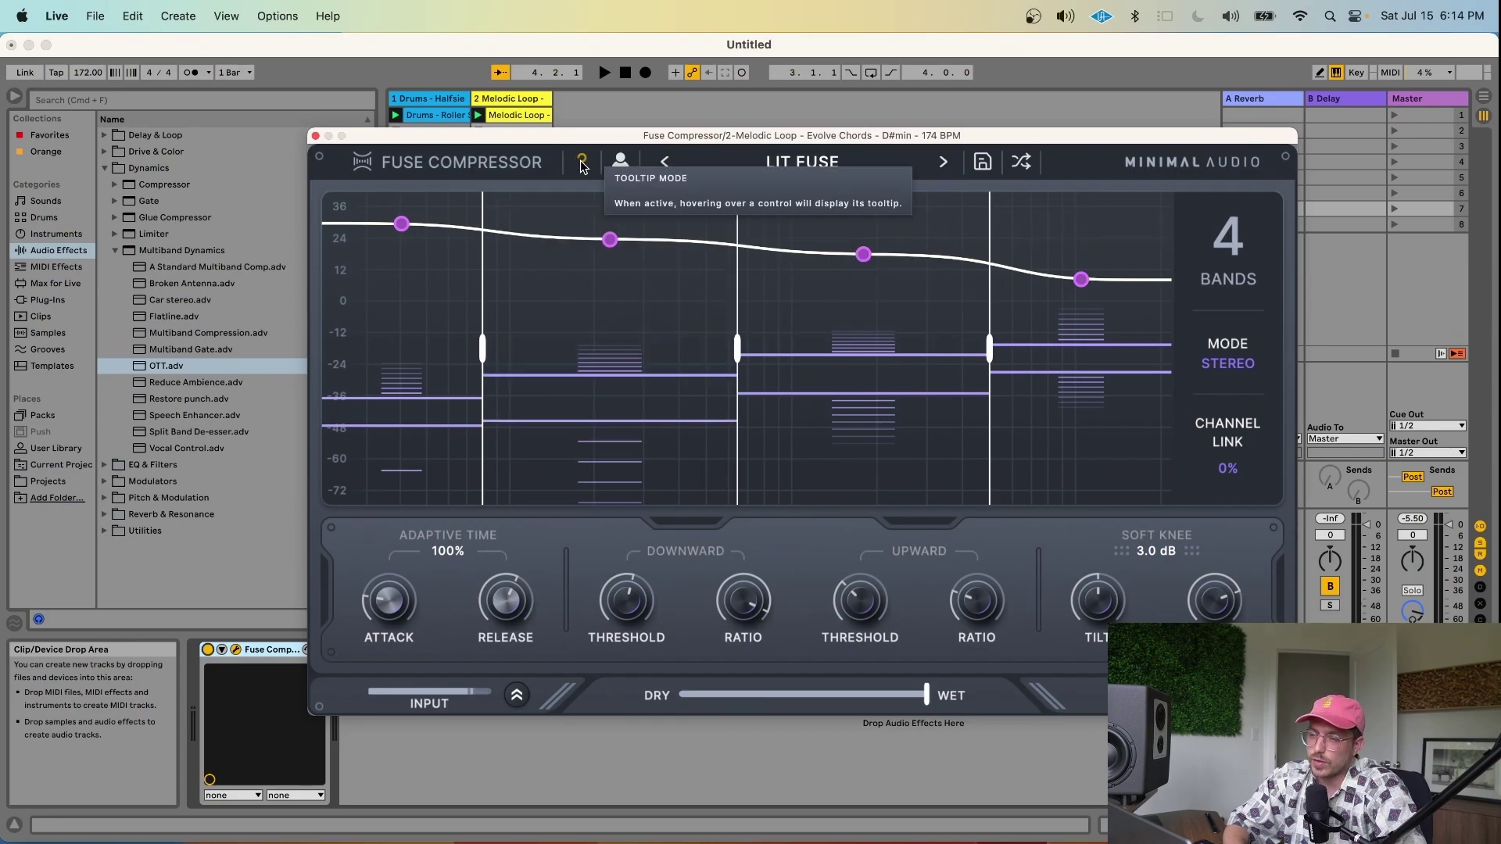
mouse_move(388, 614)
mouse_move(504, 603)
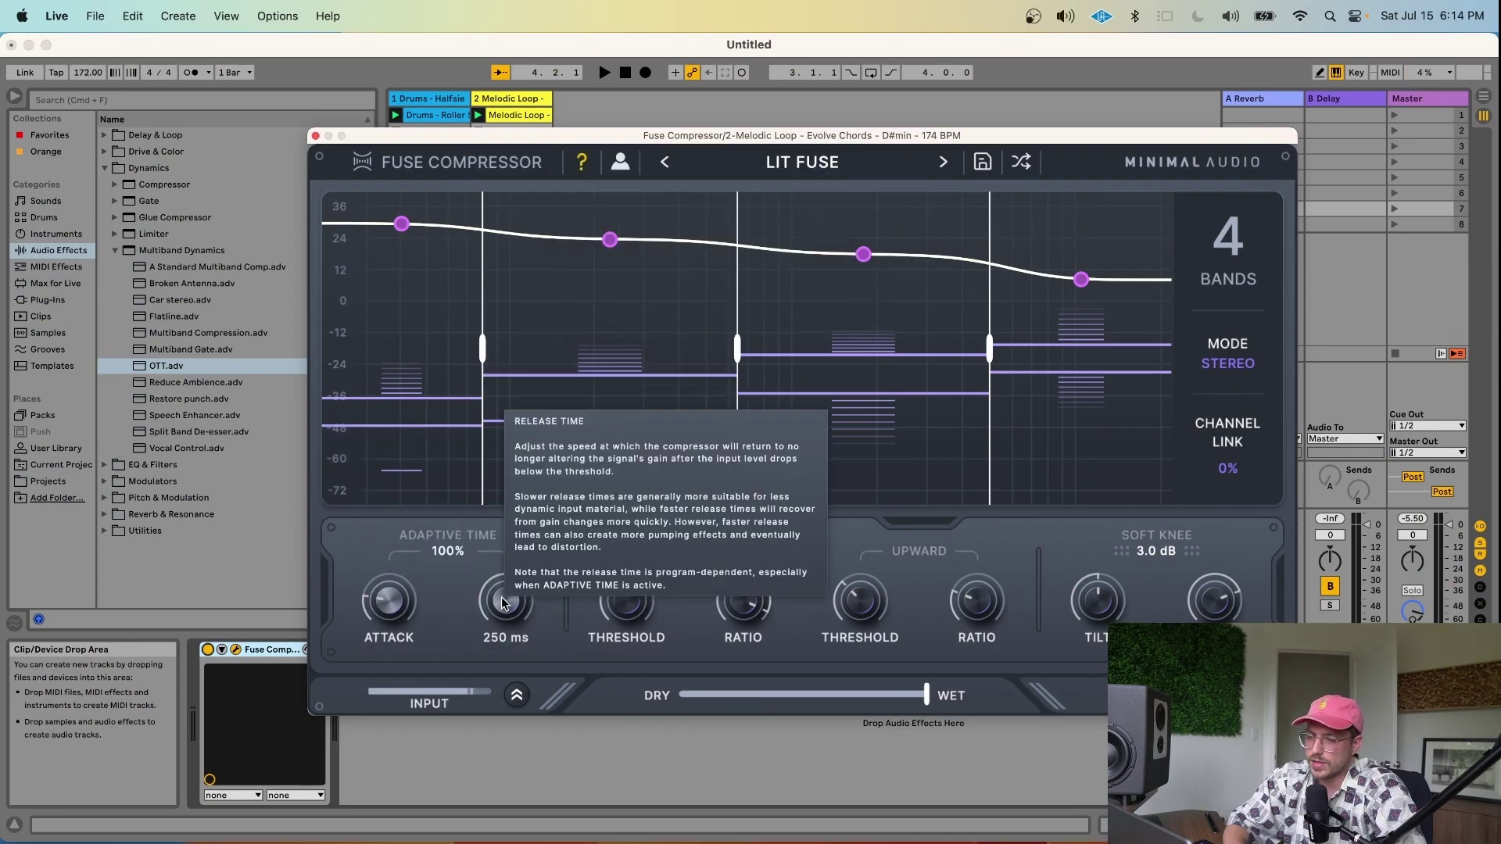
mouse_move(612, 605)
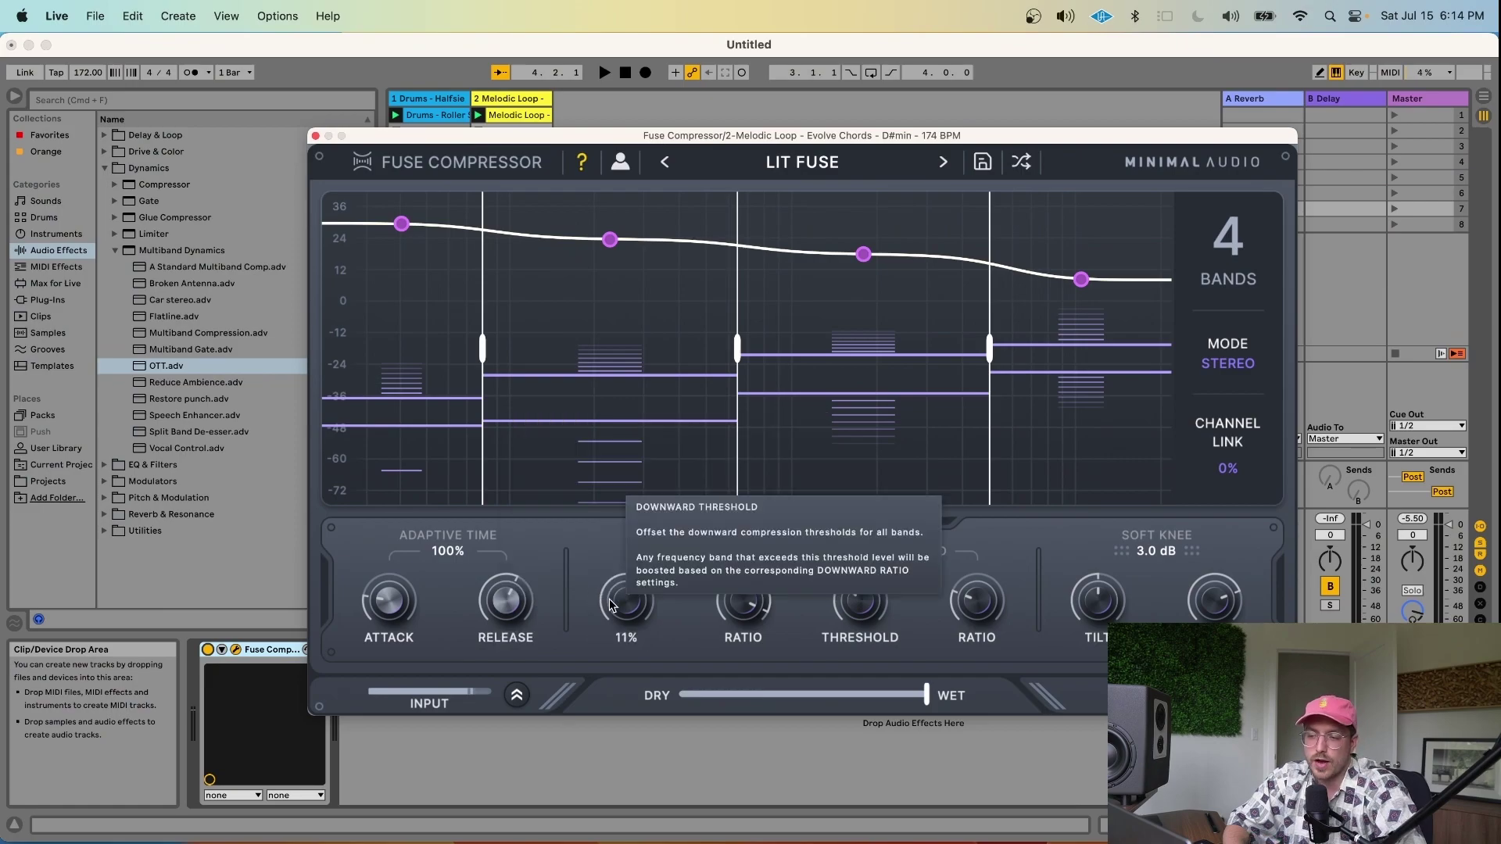
- Play the melodic loop through LIT FUSE while repositioning the plugin window, and stop playback
drag(440, 141, 454, 140)
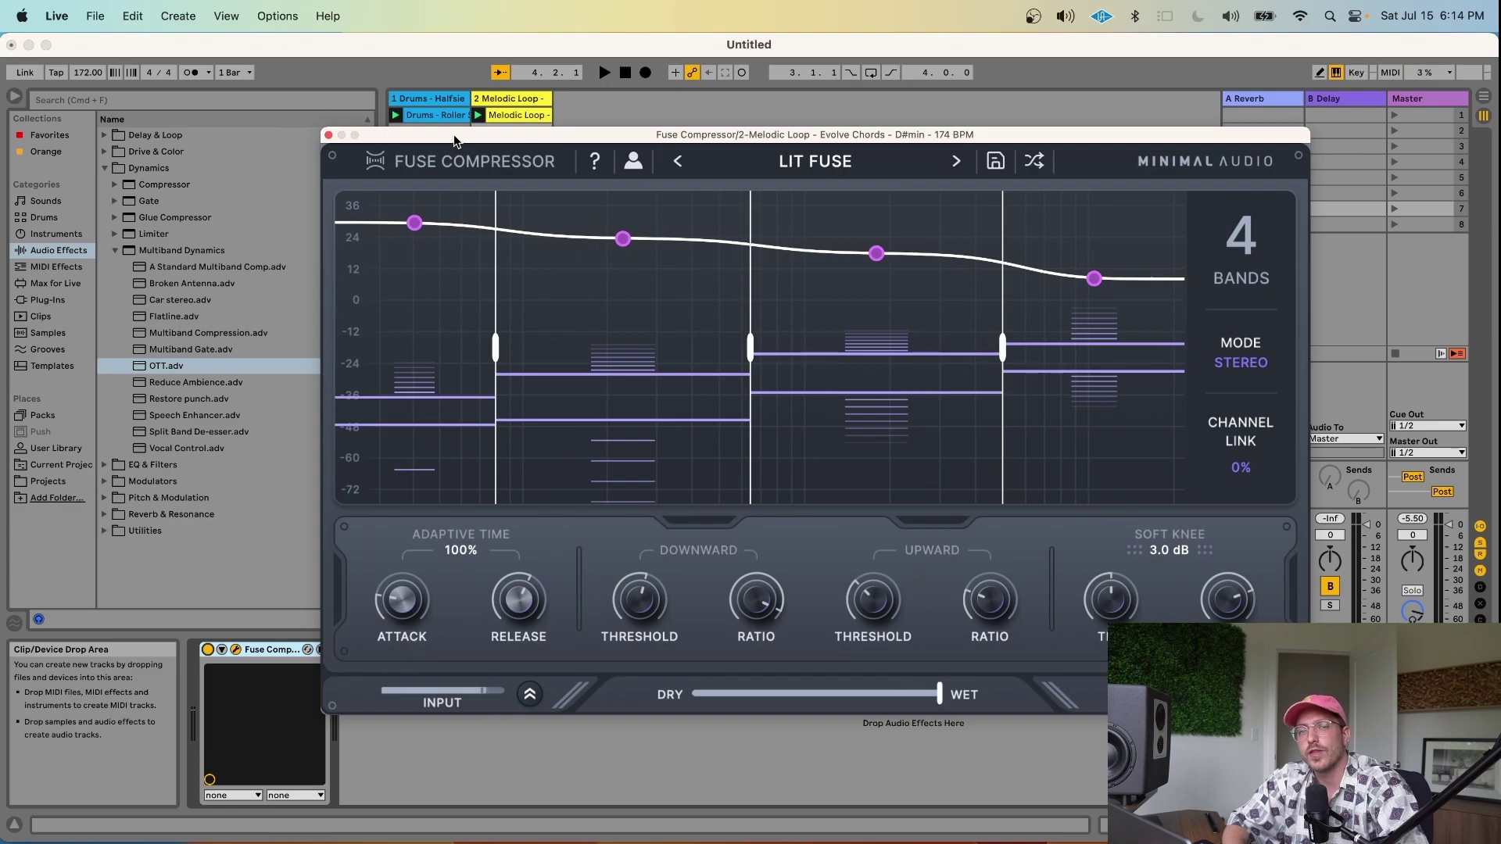
key(space)
drag(454, 140, 463, 186)
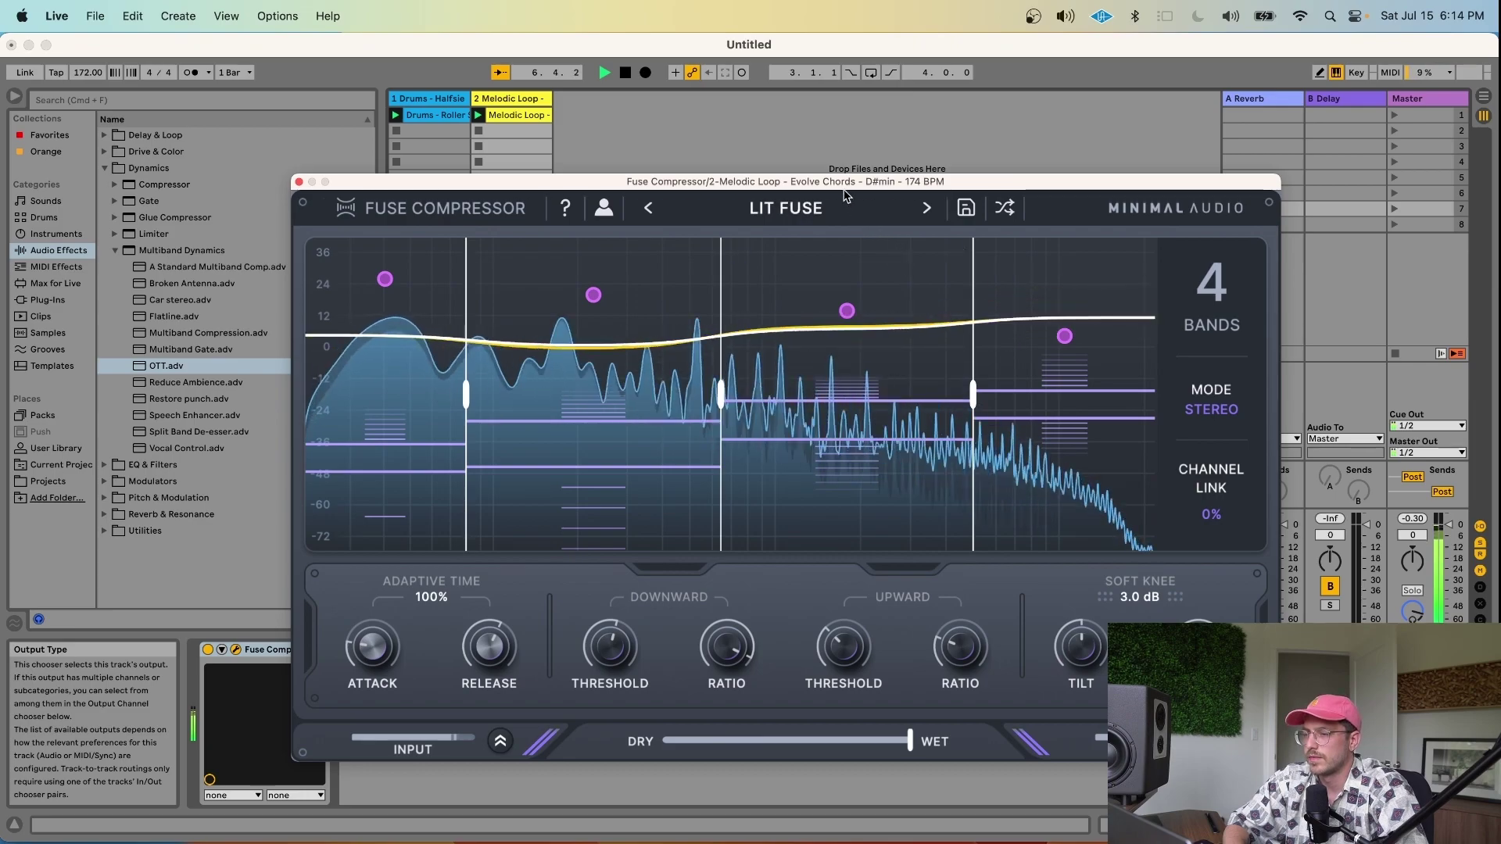
drag(844, 186, 855, 161)
key(space)
mouse_move(424, 293)
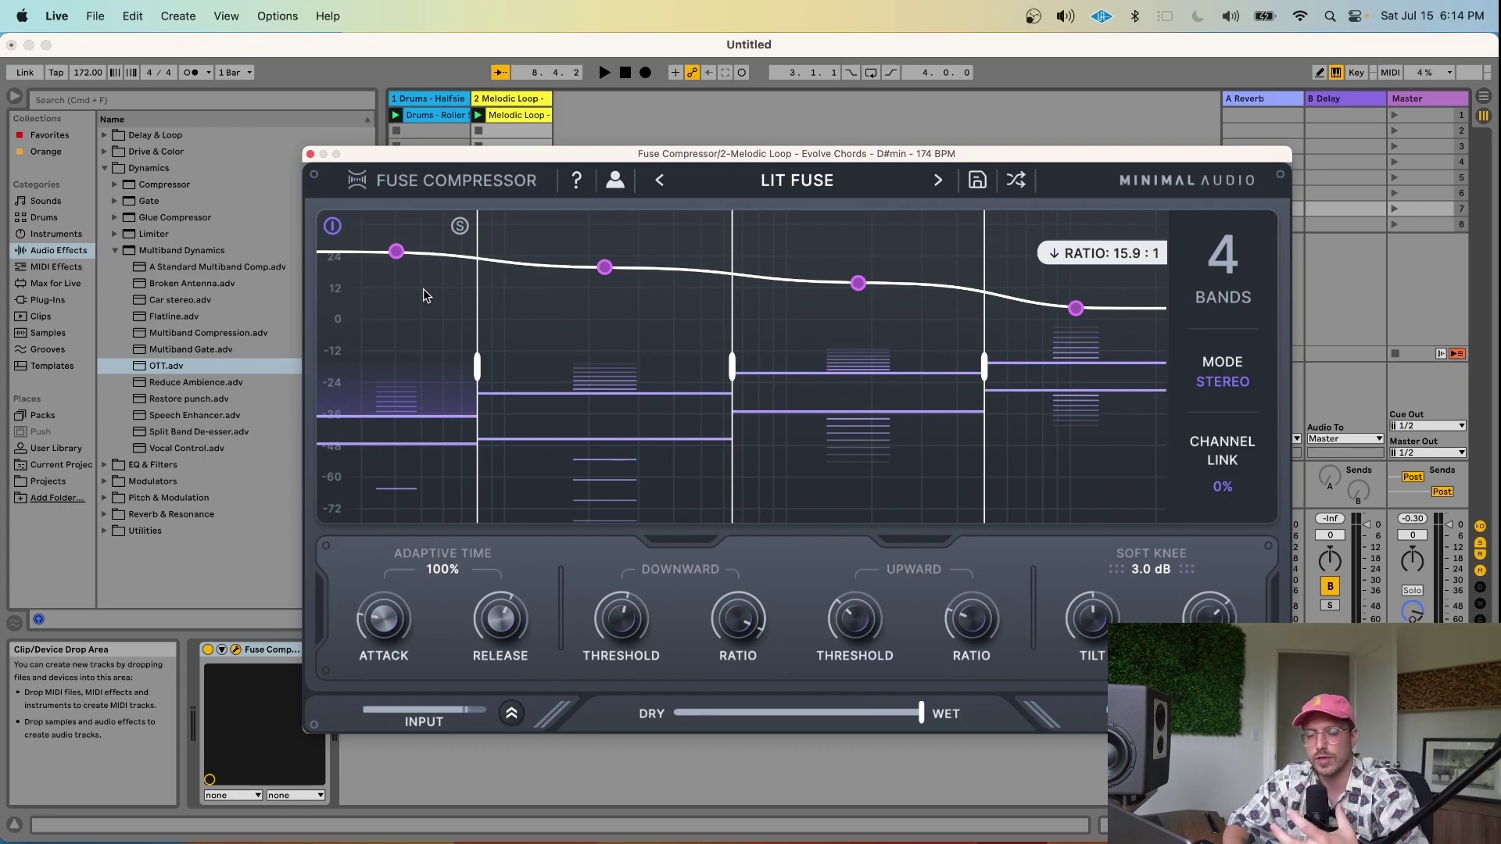
- Bypass Fuse Compressor, play the dry melodic loop, reactivate the effect during playback and stop
click(208, 651)
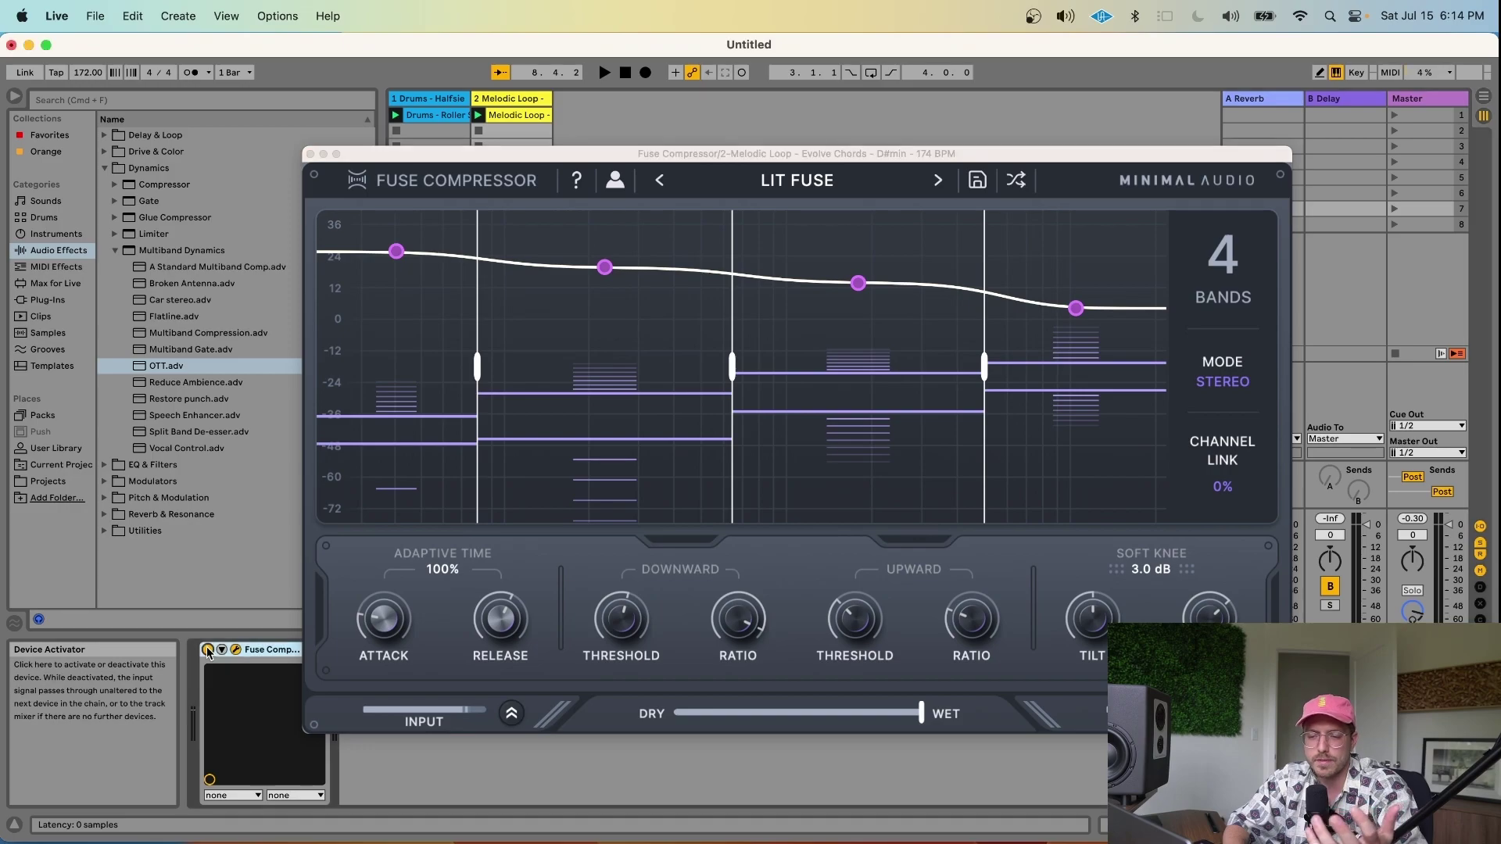
key(space)
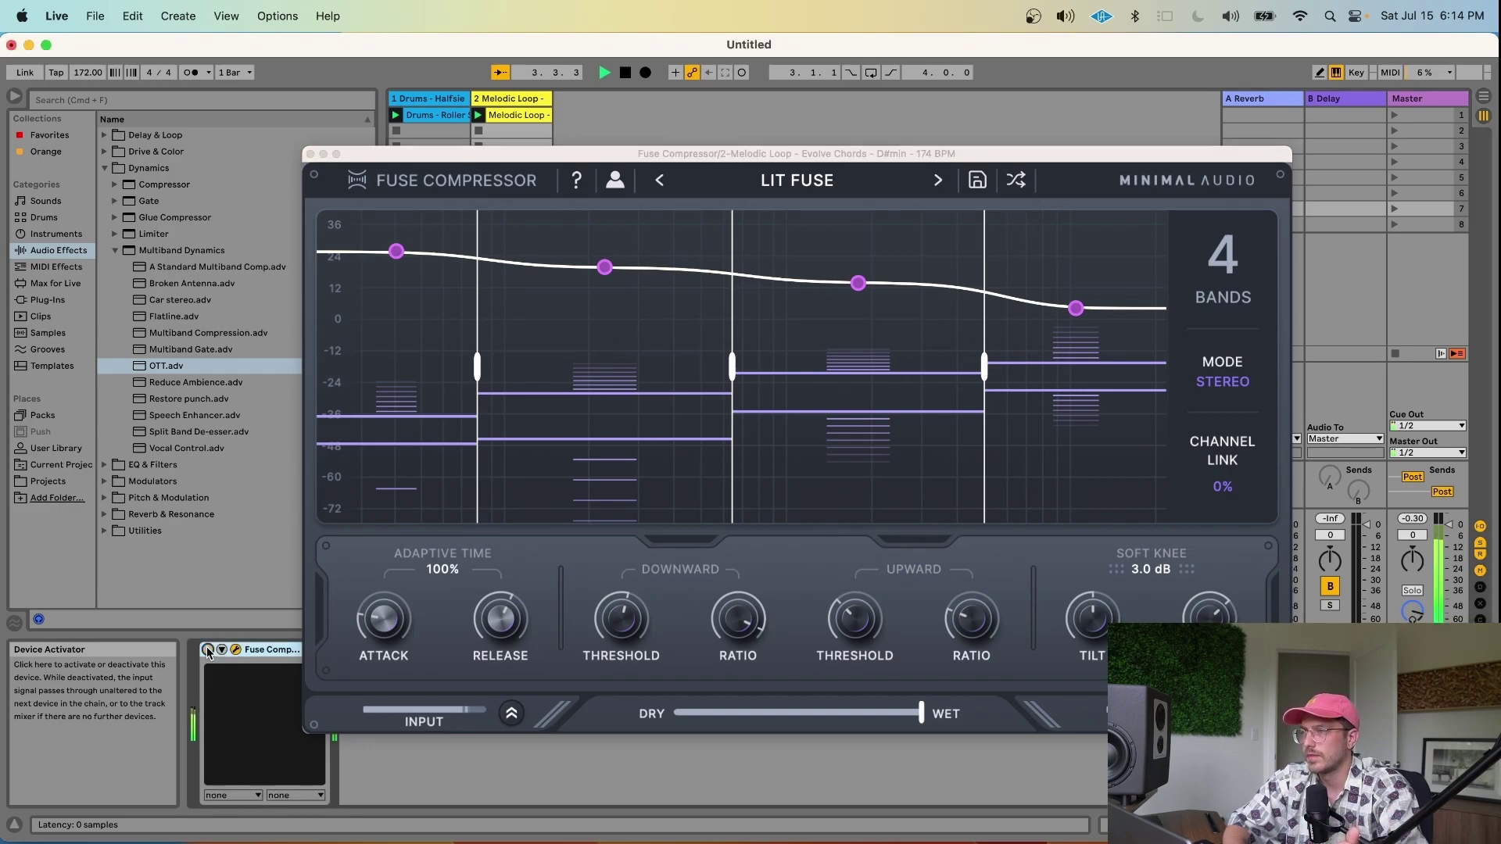
click(208, 651)
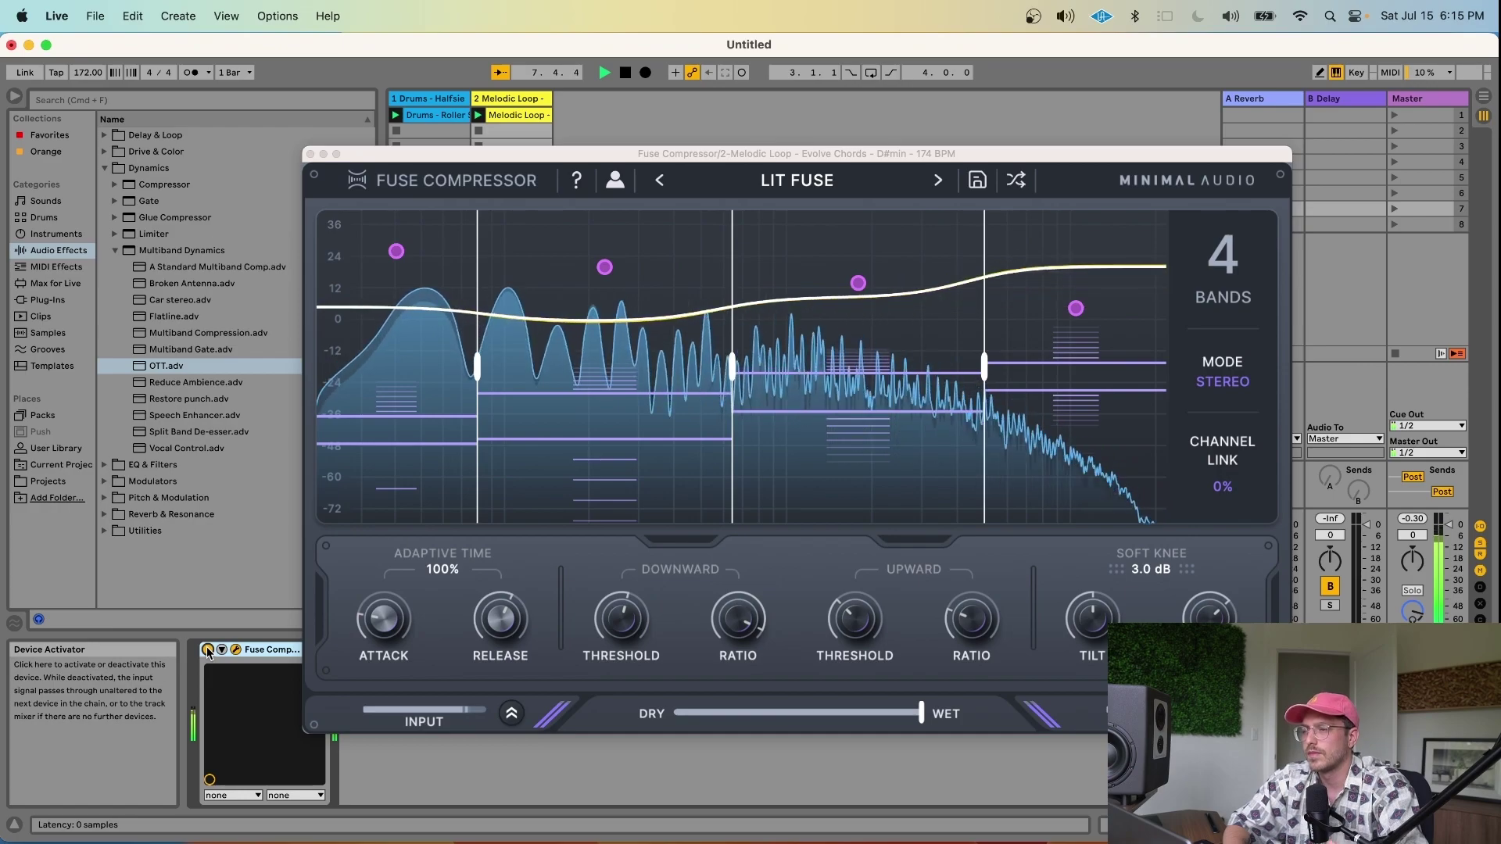
key(space)
drag(609, 154, 612, 154)
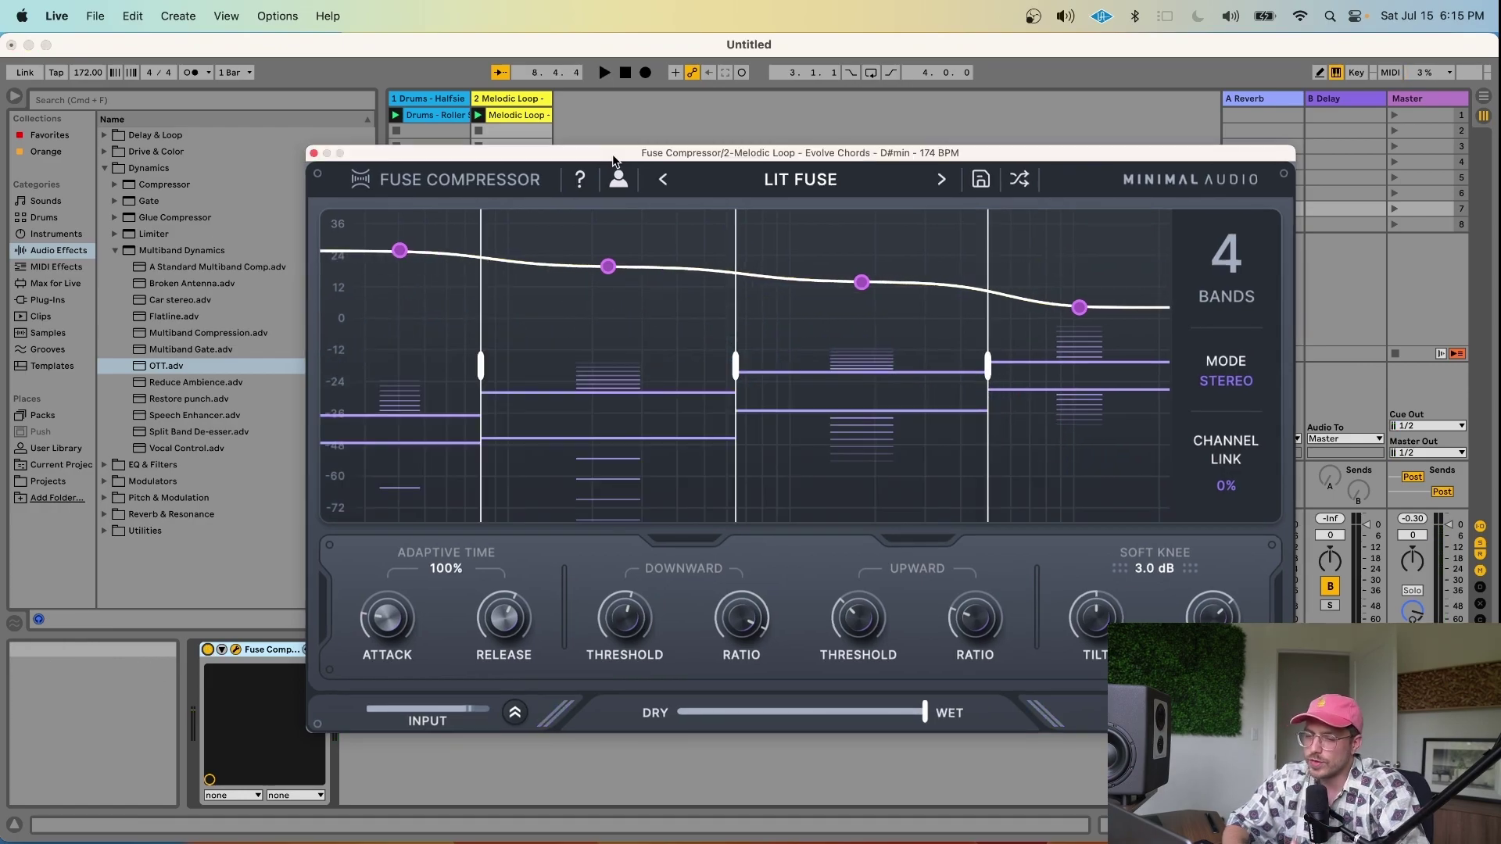
drag(612, 153, 670, 165)
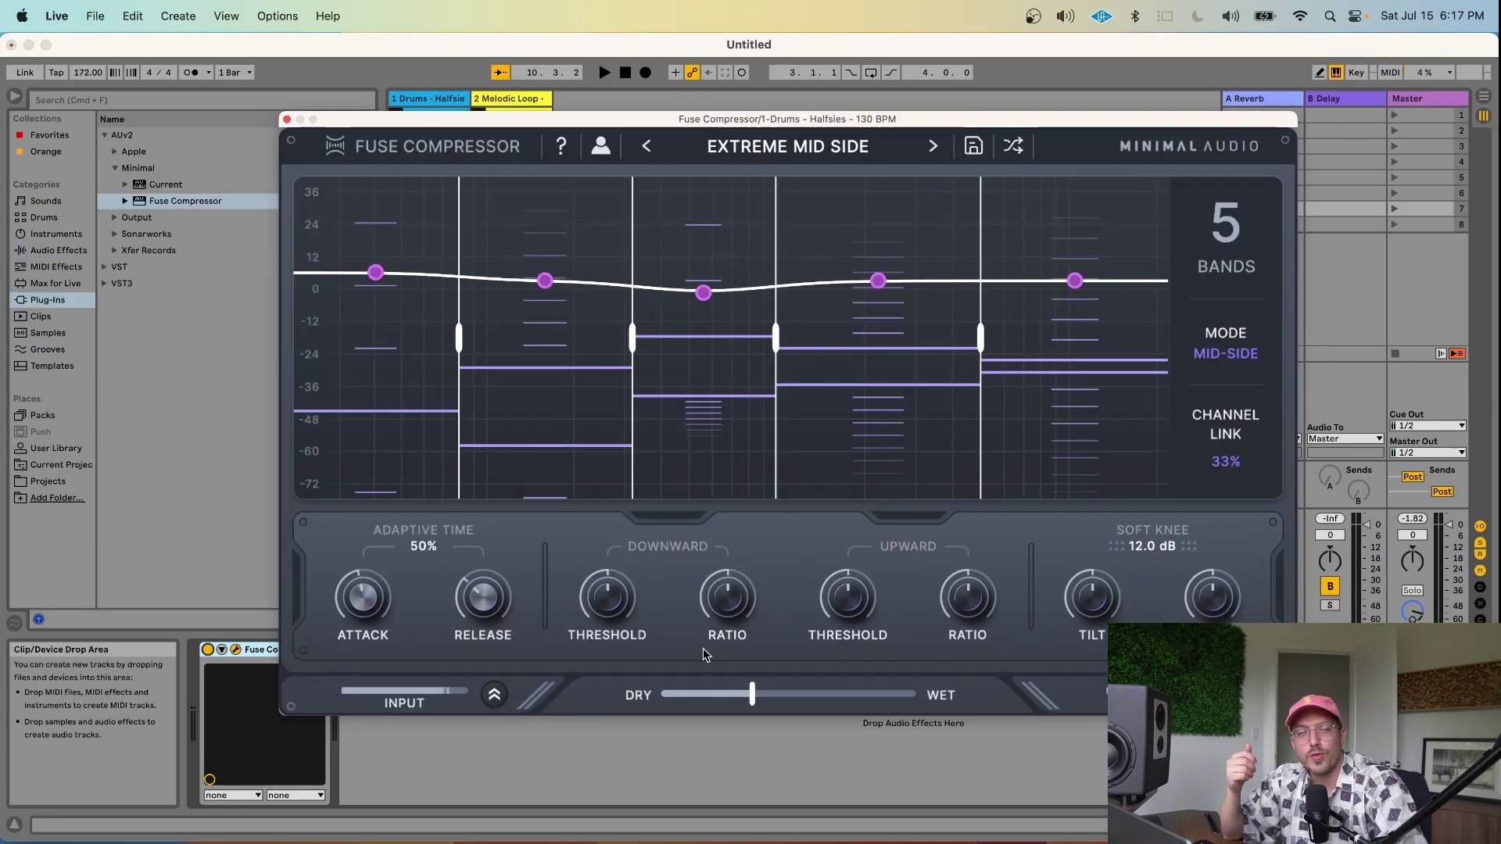
- Lock the dry/wet mix against preset changes and play the drum loop through ULTRA SOFT at 100% wet
right_click(712, 694)
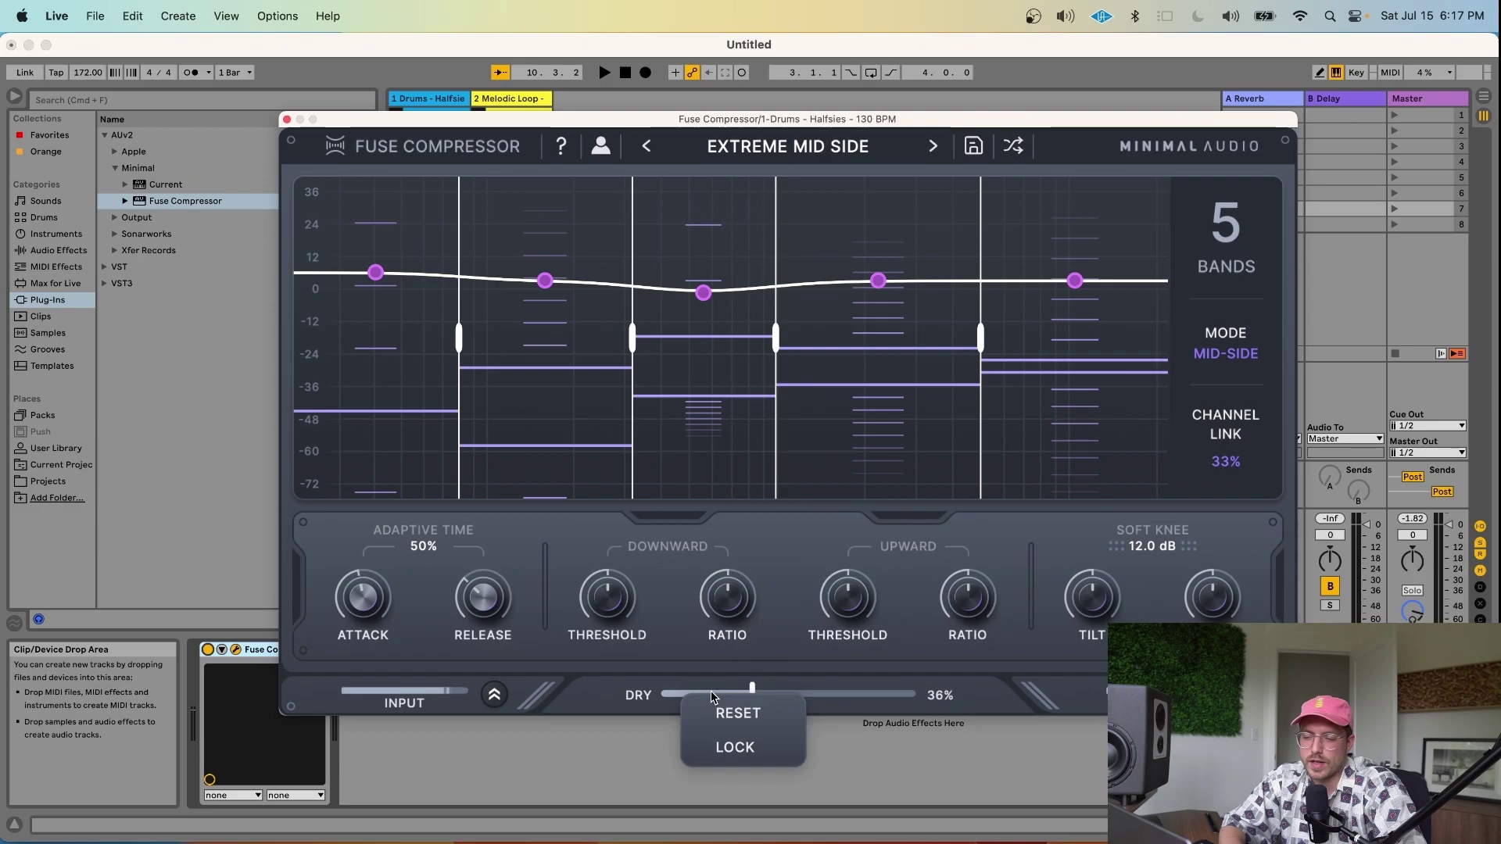
click(742, 747)
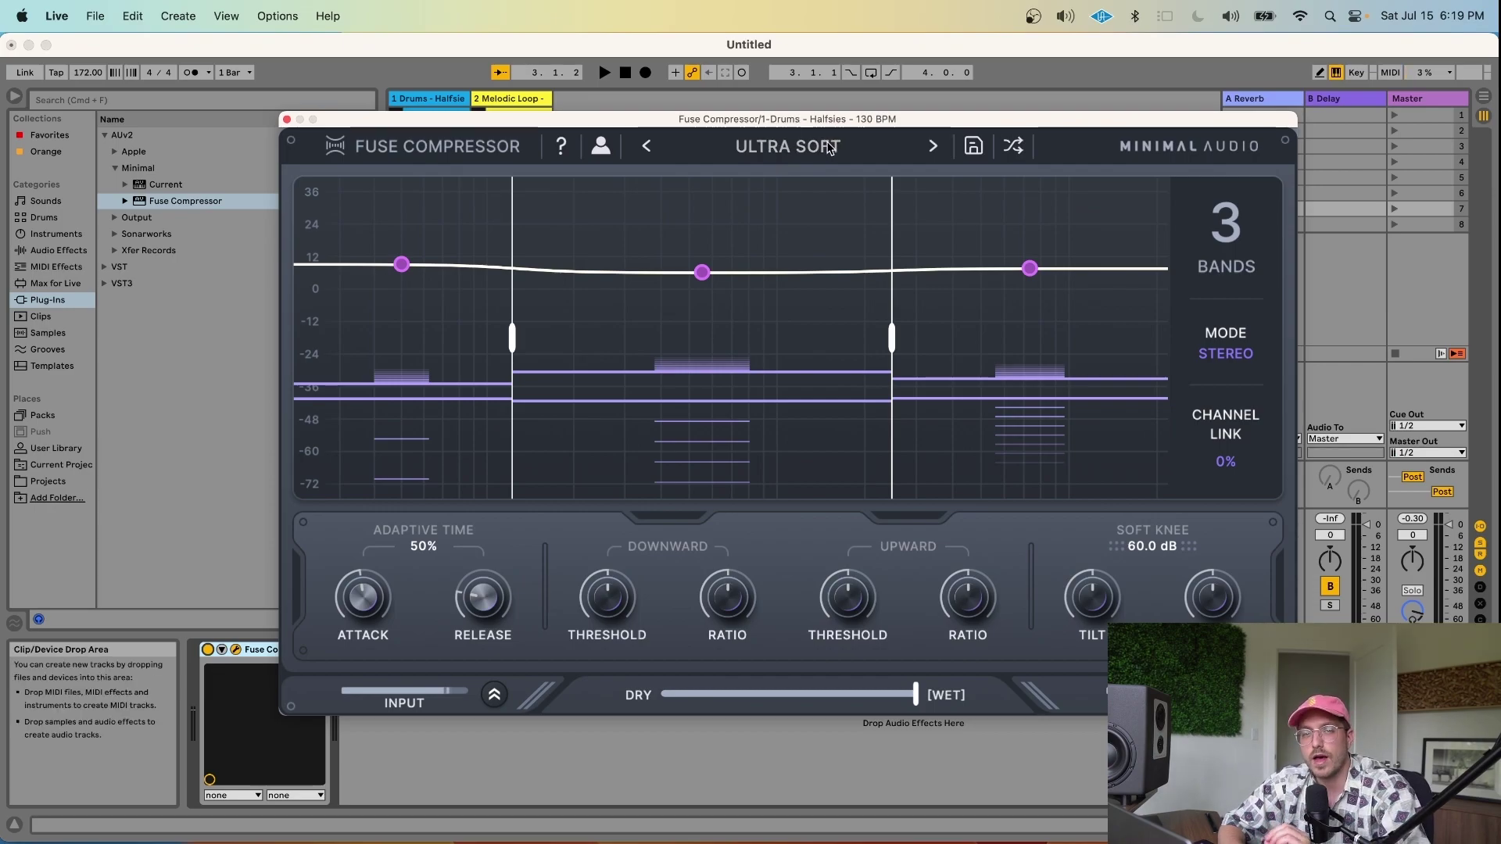
key(space)
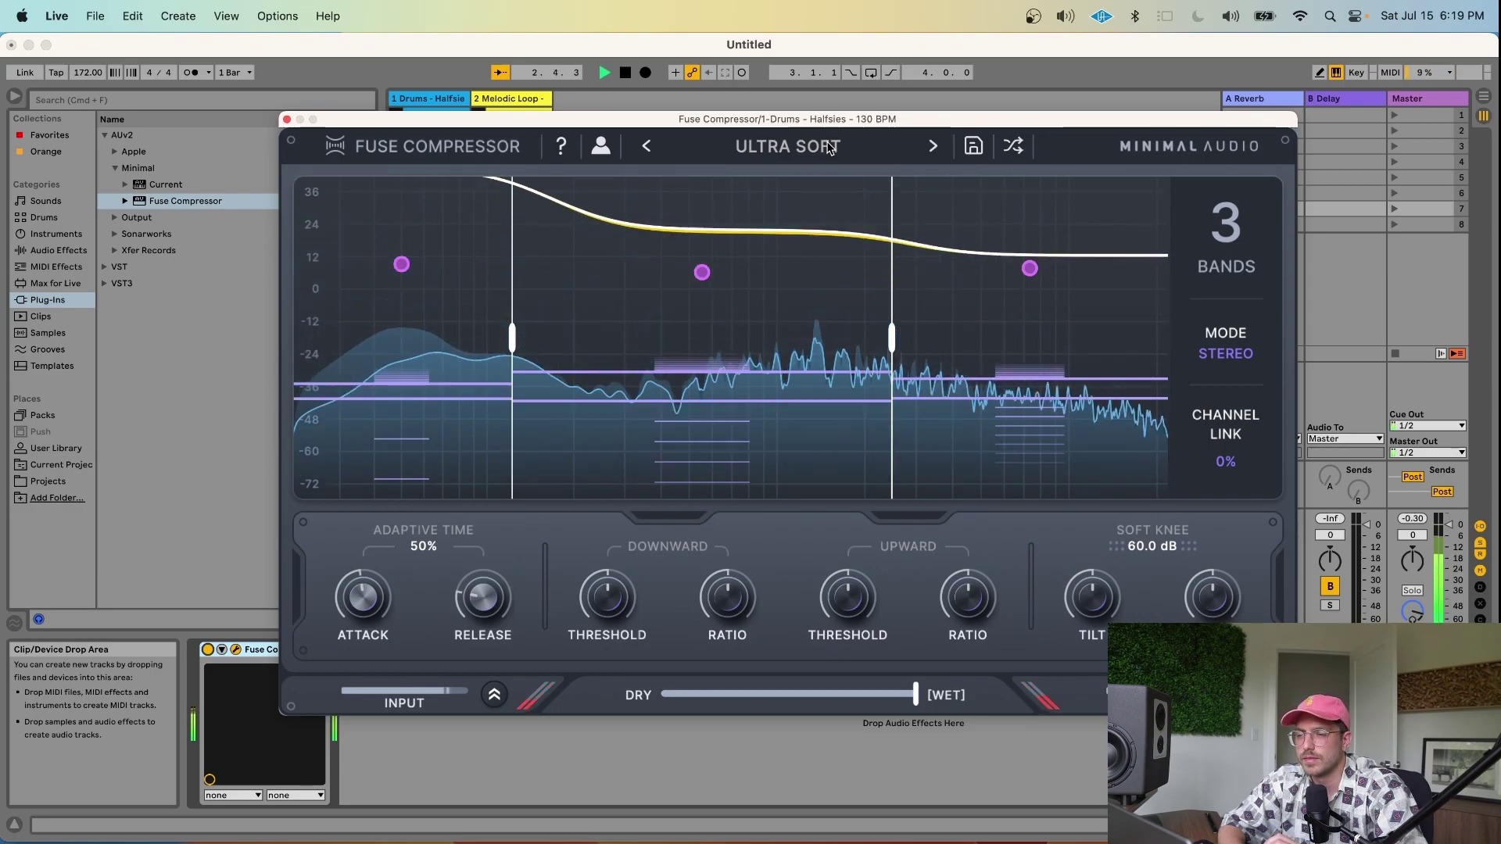
key(space)
- Reduce the dry/wet mix to about halfway and audition the drum loop with the blended compression
mouse_move(911, 698)
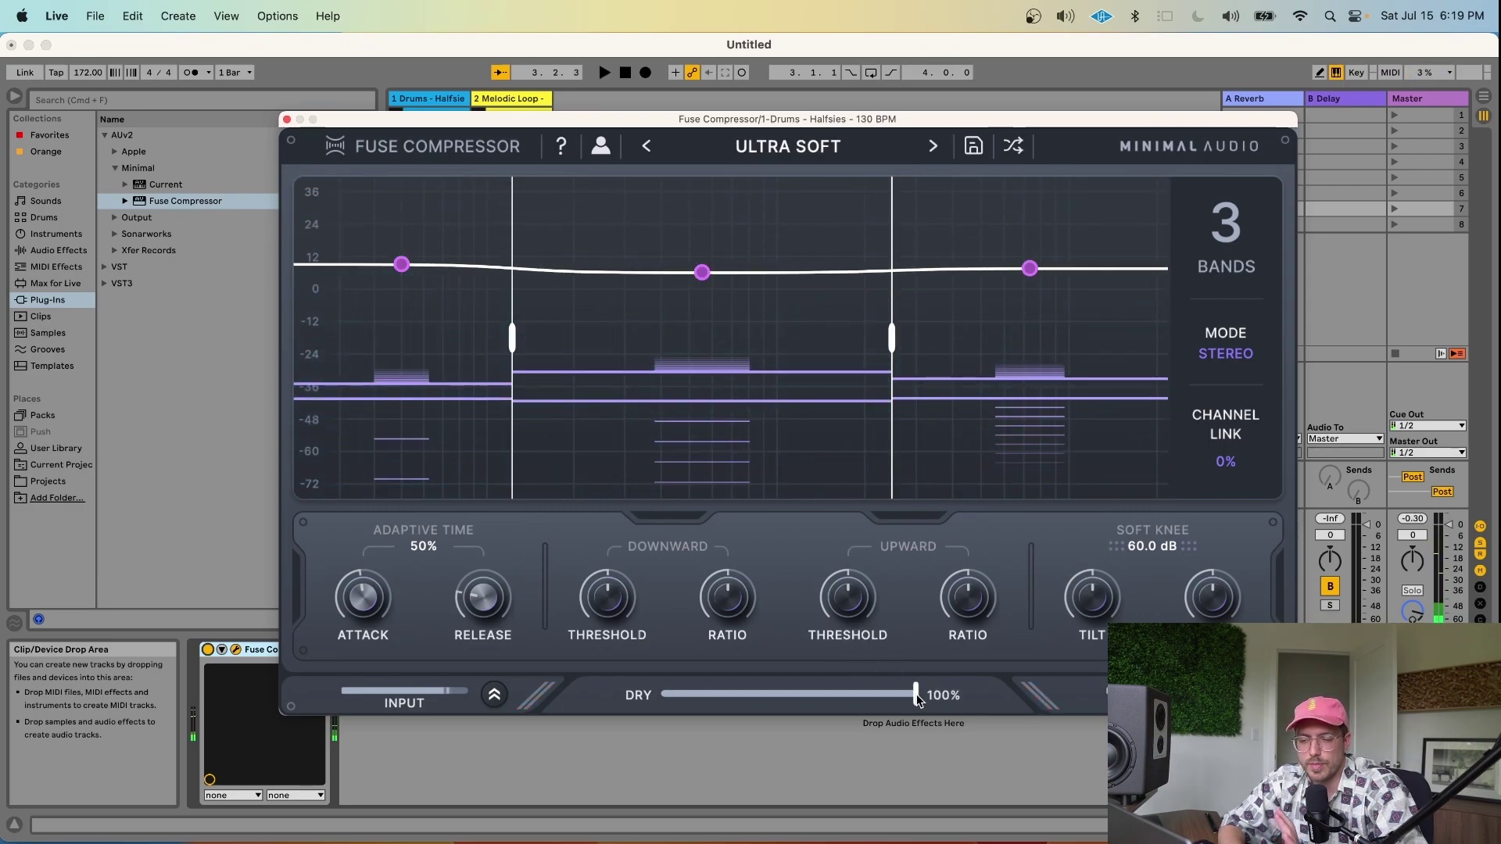
drag(916, 698, 788, 698)
key(space)
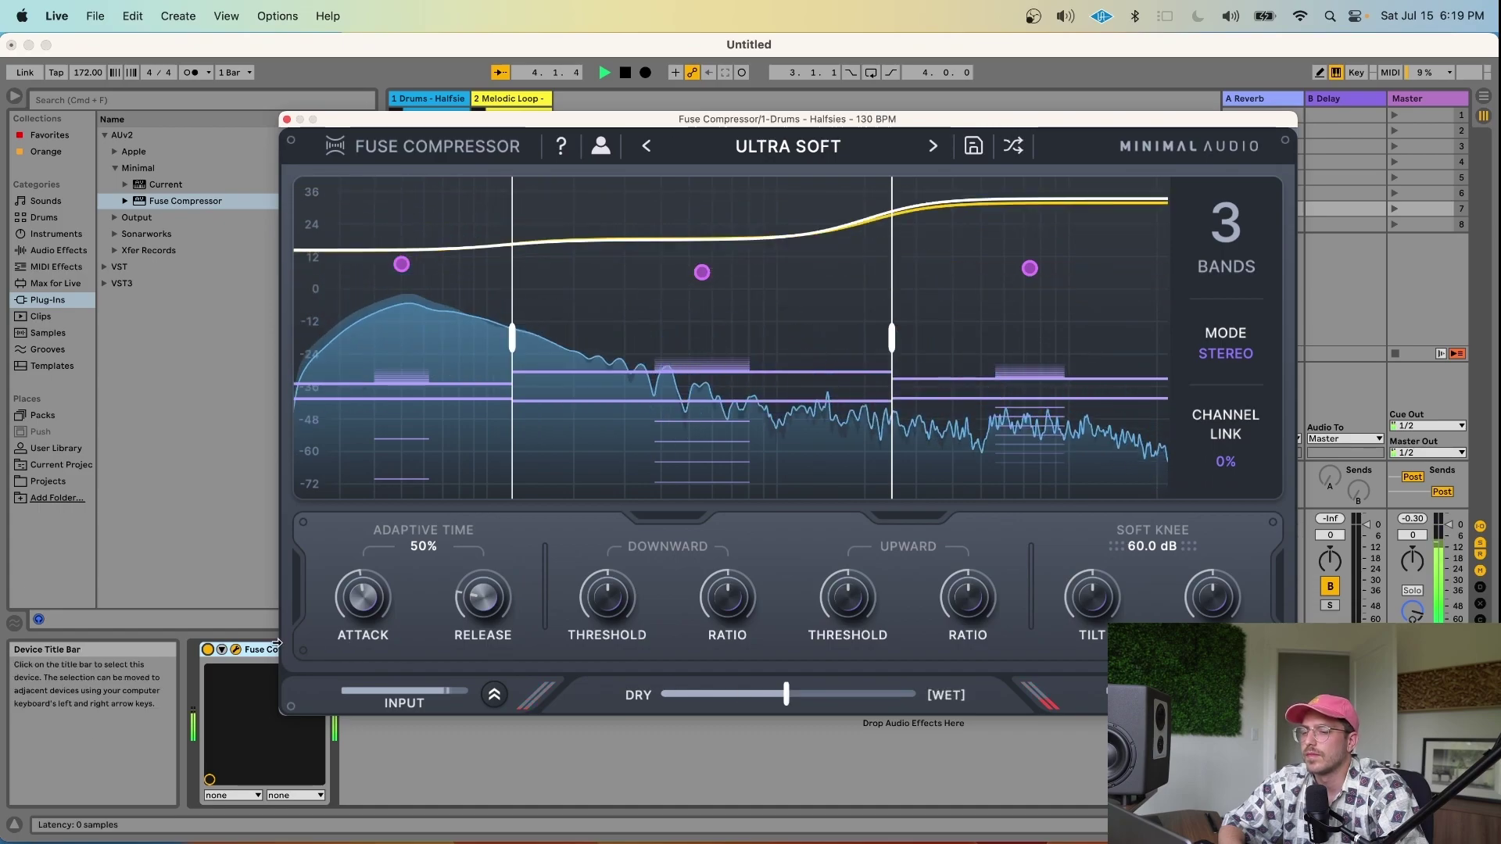
key(space)
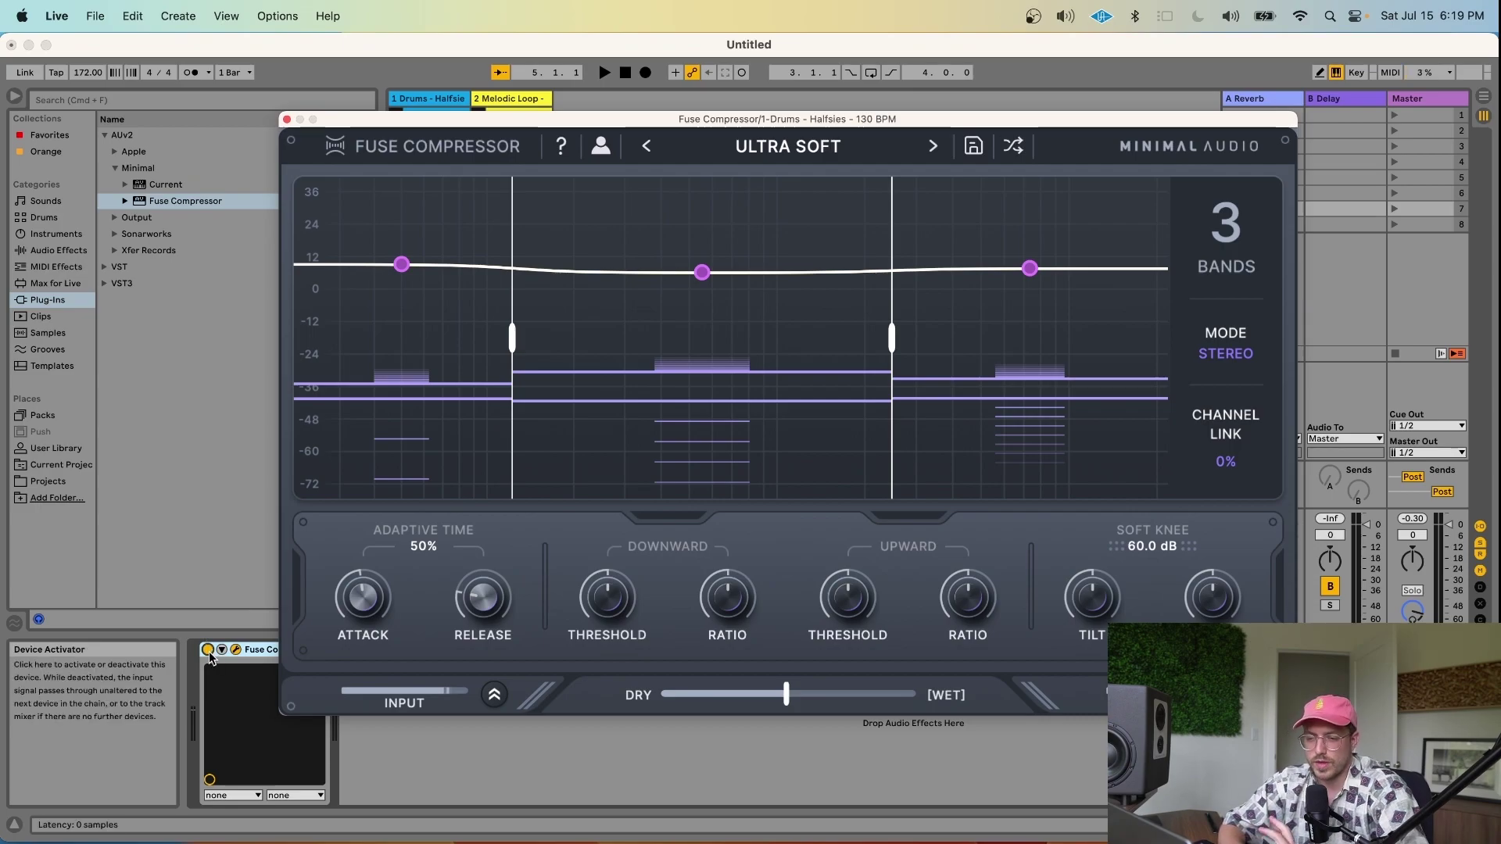
- Compare the drum loop with Fuse Compressor bypassed and active on ULTRA SOFT, and lower the dry/wet mix to about one third
click(209, 651)
key(space)
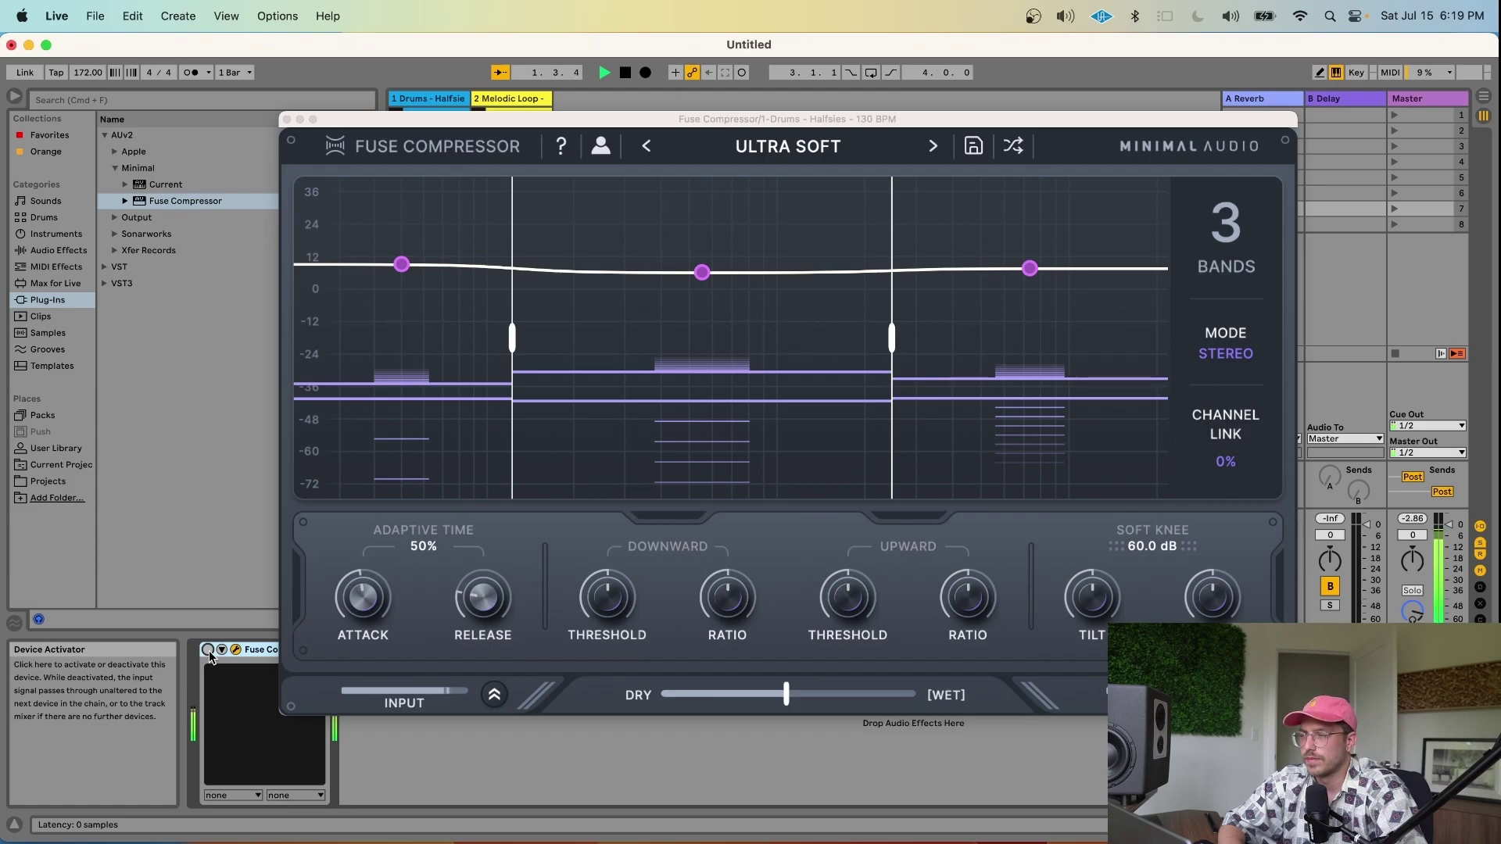
key(space)
click(208, 651)
key(space)
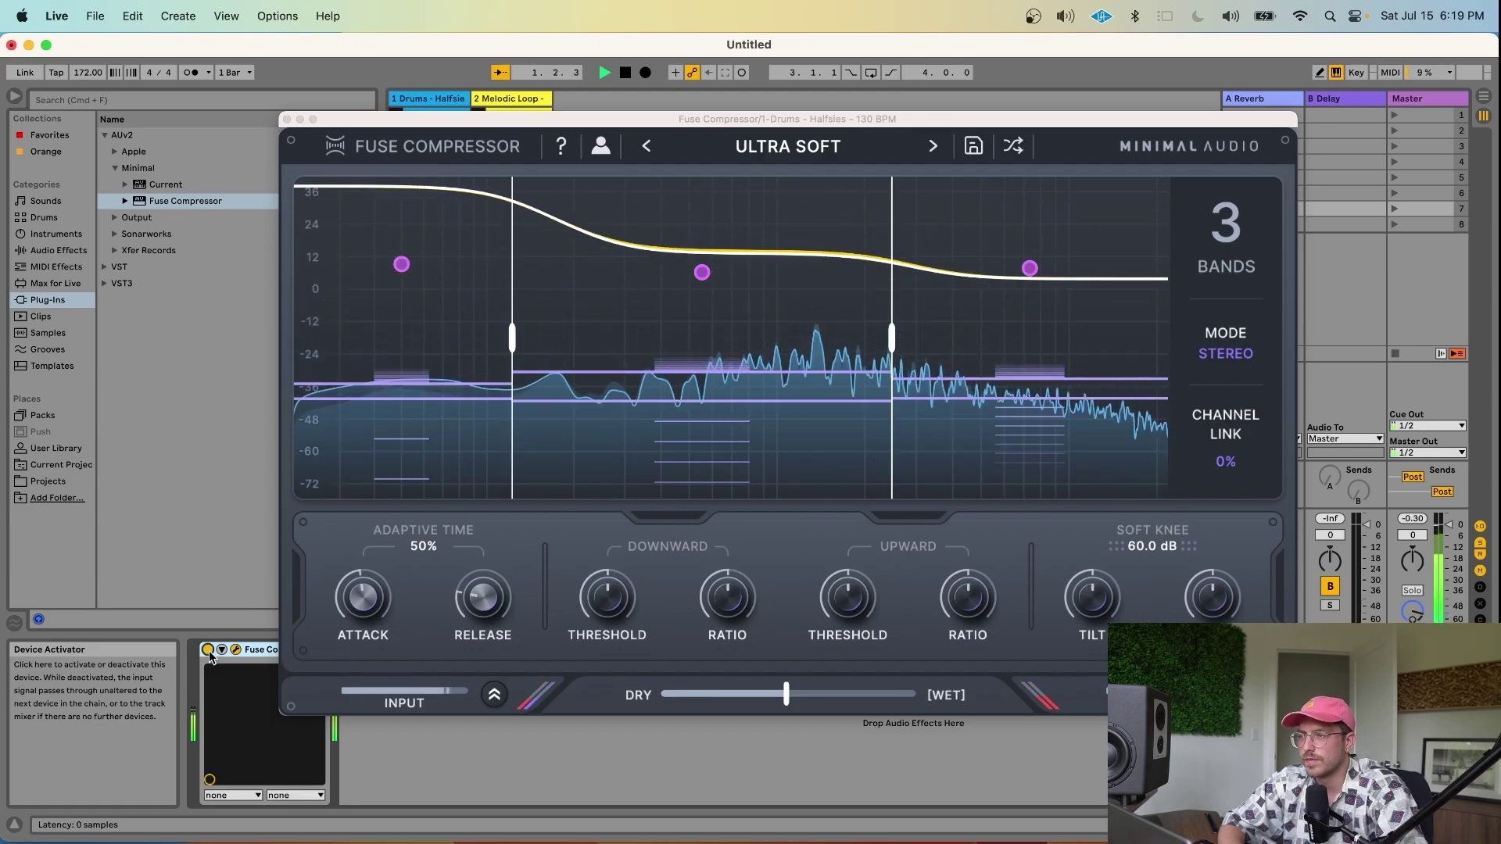
drag(787, 695, 749, 696)
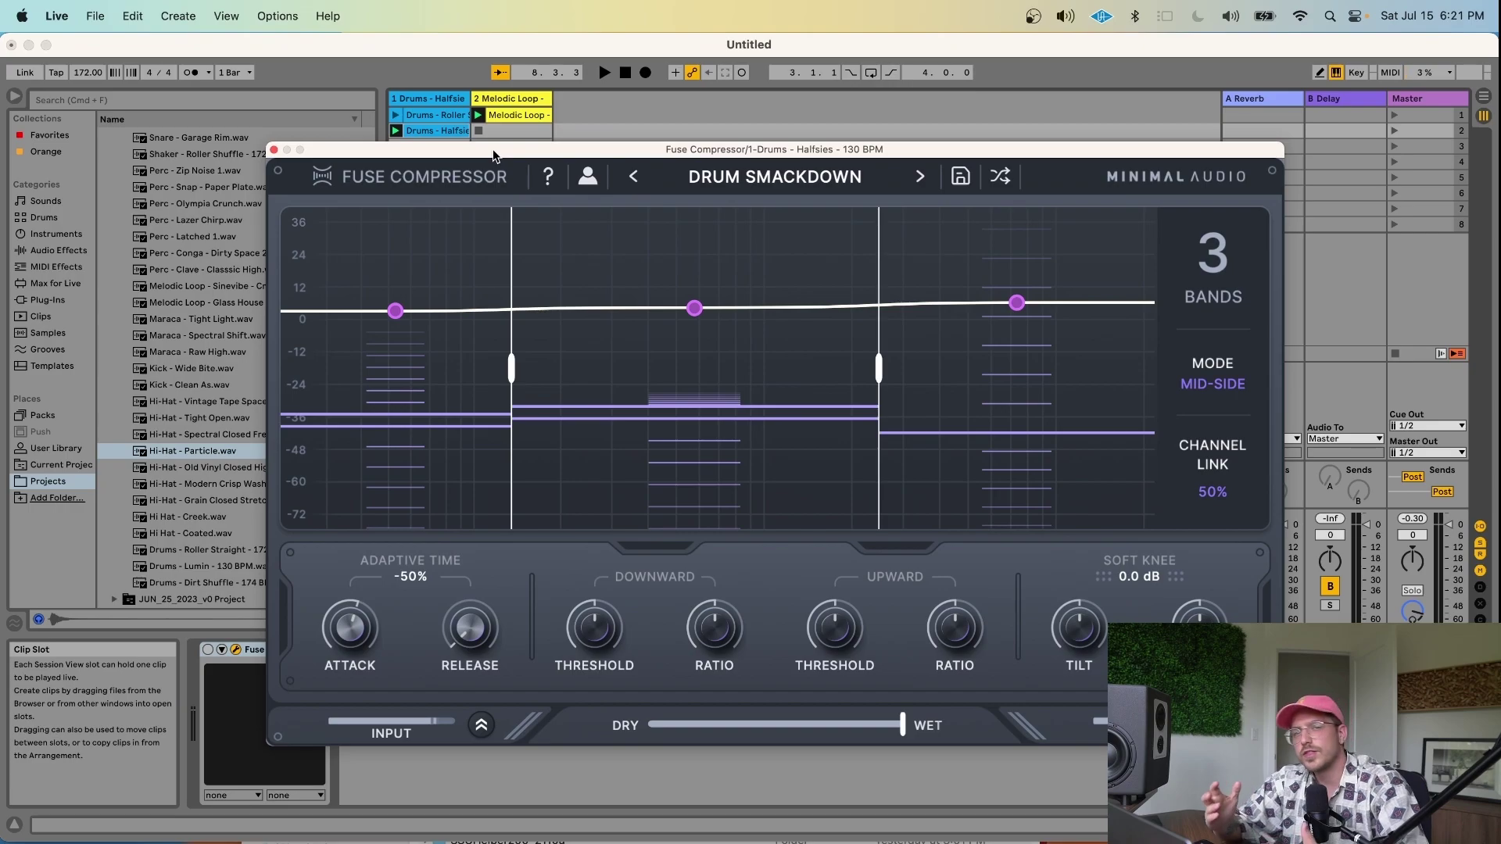
- Play the drum loop dry, play it through DRUM SMACKDOWN and reduce the dry/wet mix to about 37%
drag(493, 154, 674, 155)
key(space)
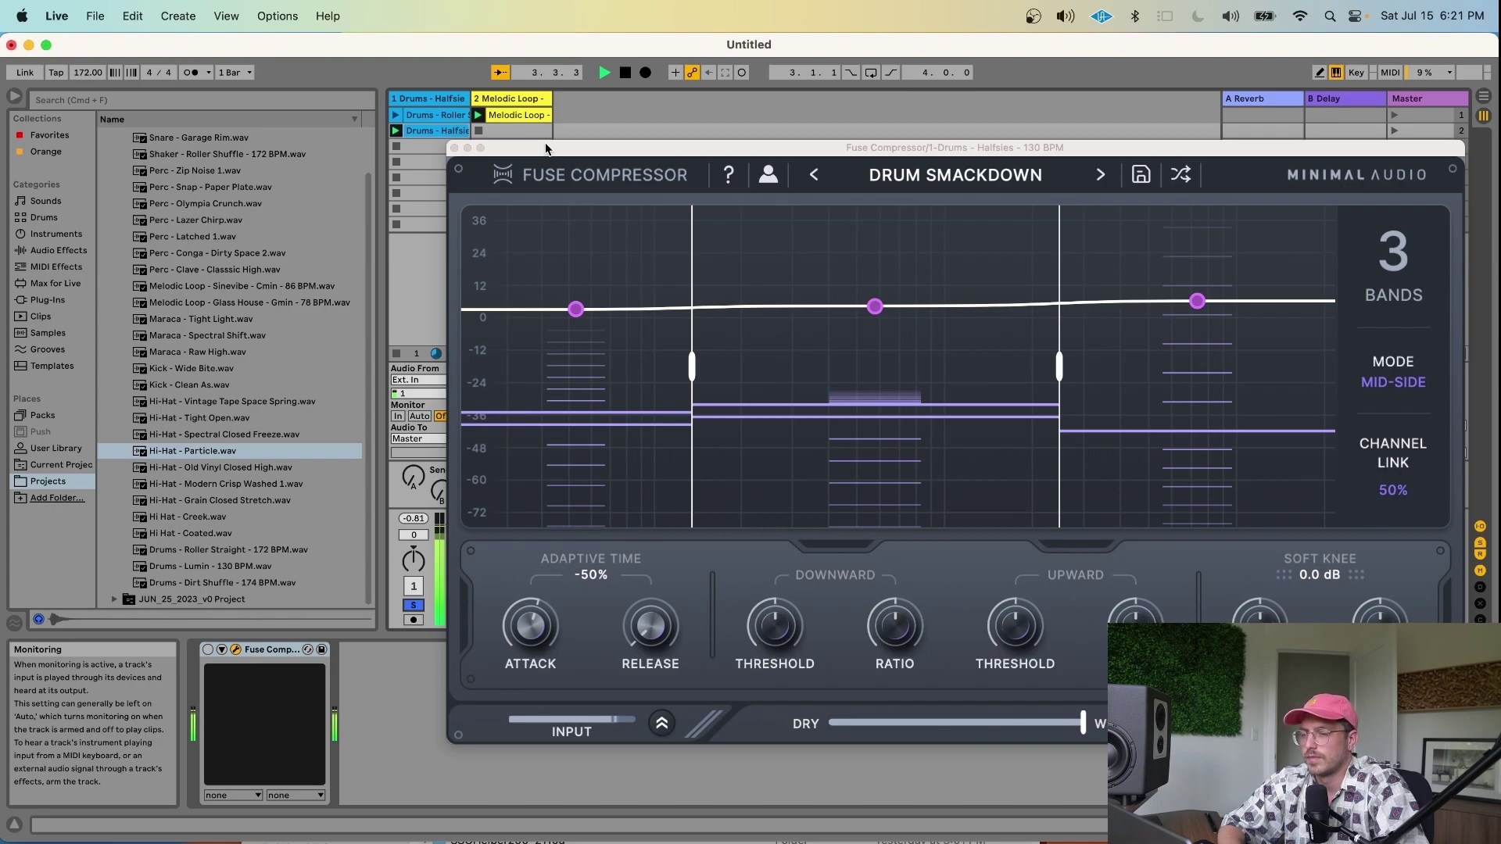
drag(545, 149, 399, 143)
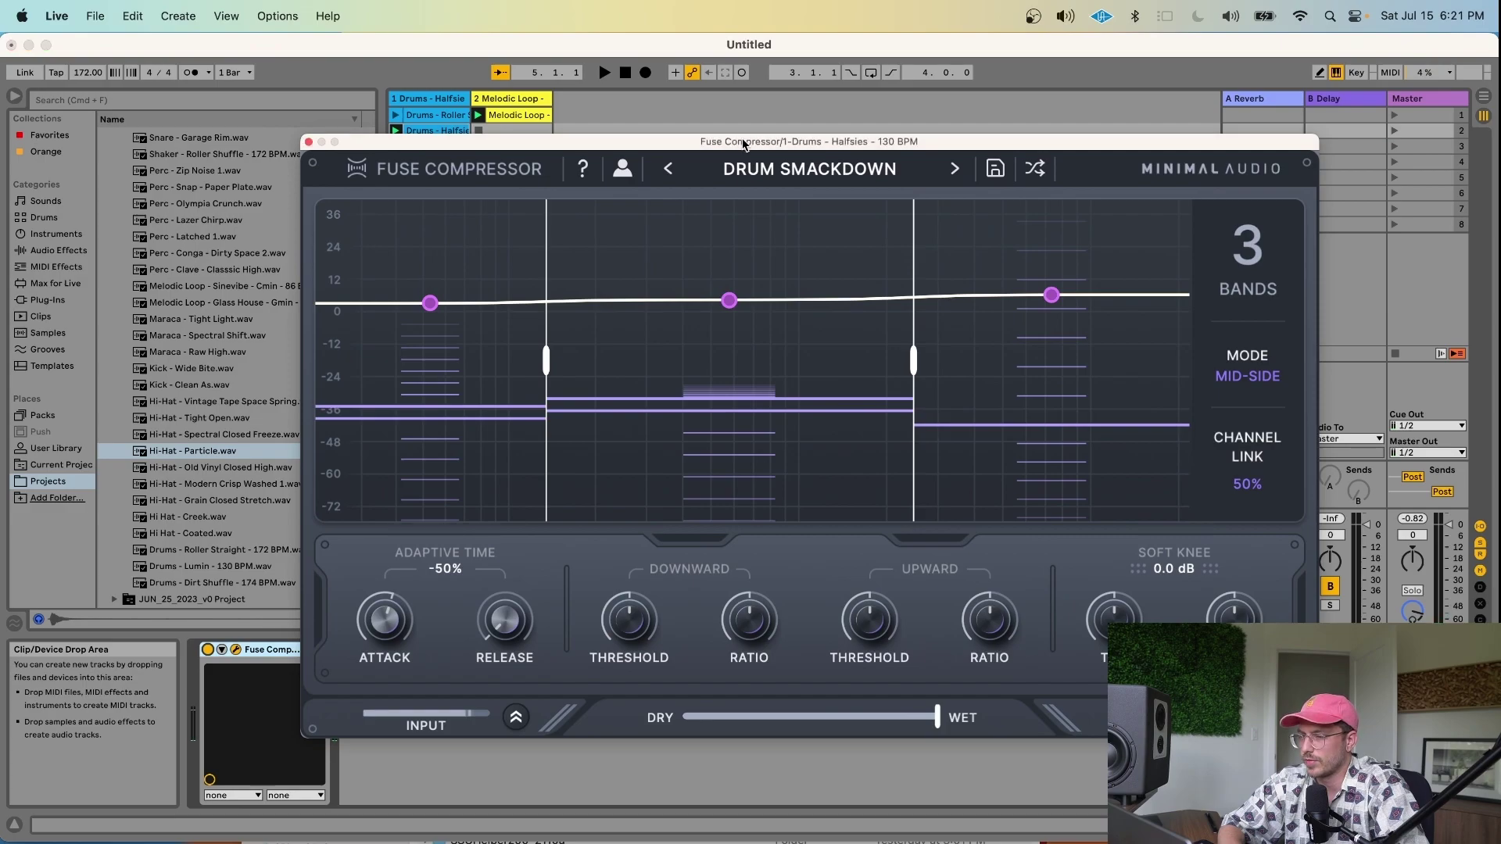
drag(743, 143, 724, 141)
key(space)
drag(919, 715, 759, 714)
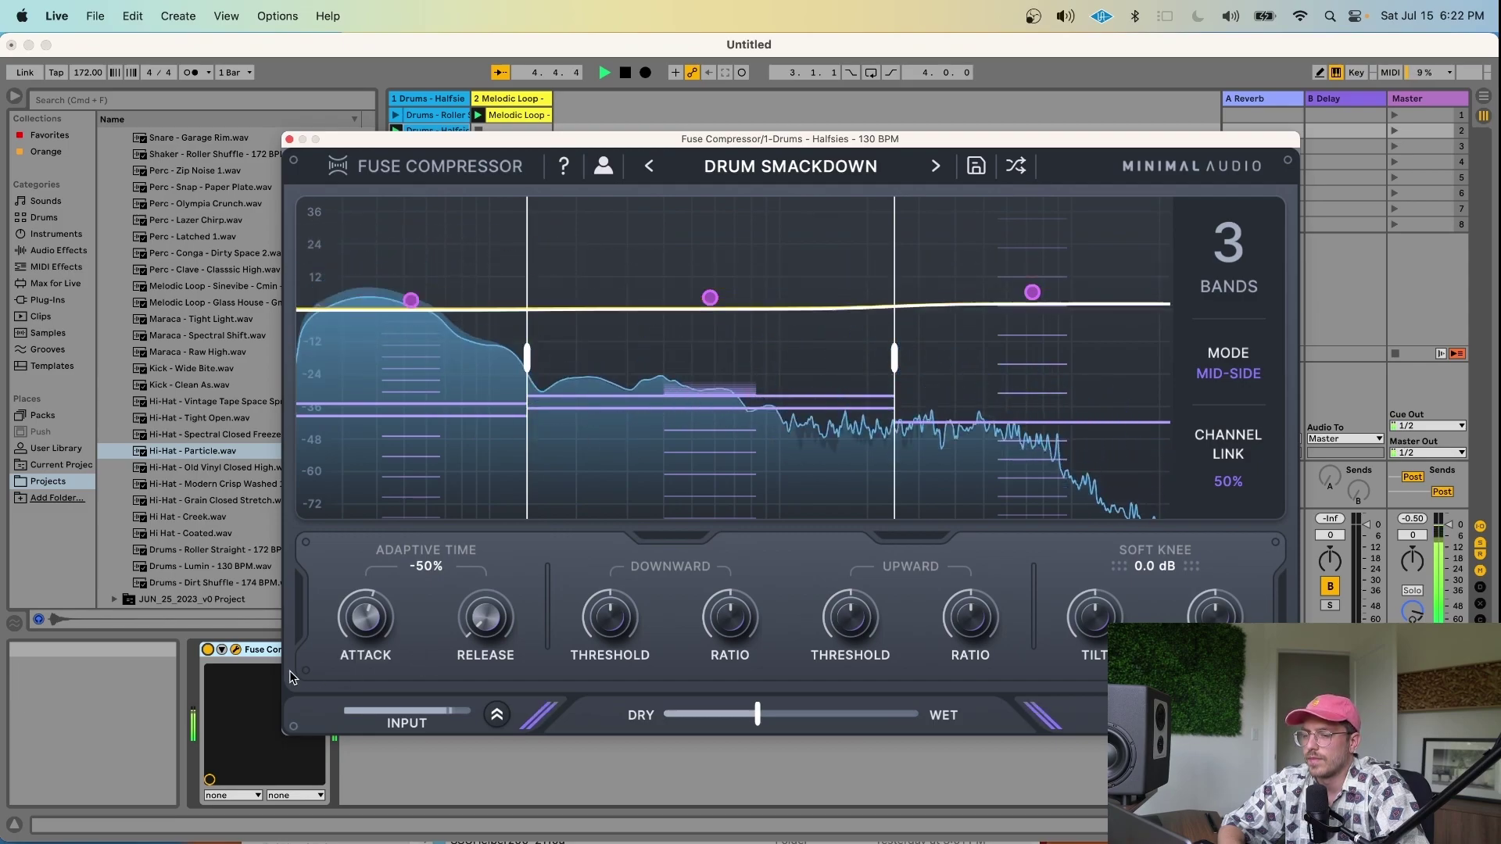
- Play the drum loop with Fuse Compressor bypassed, and replay it with the effect reactivated for comparison
click(208, 651)
key(space)
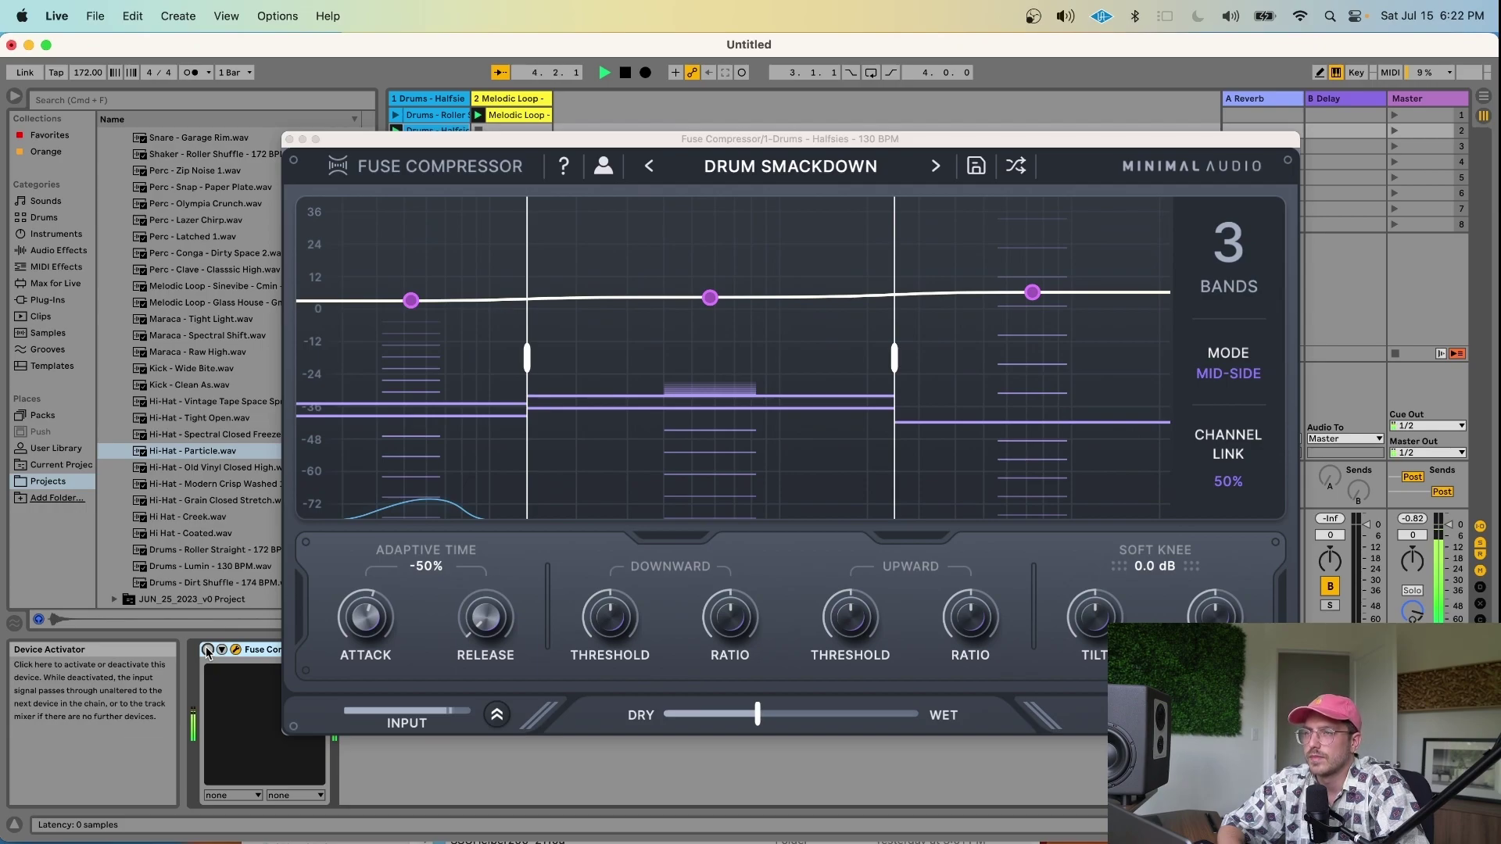
key(space)
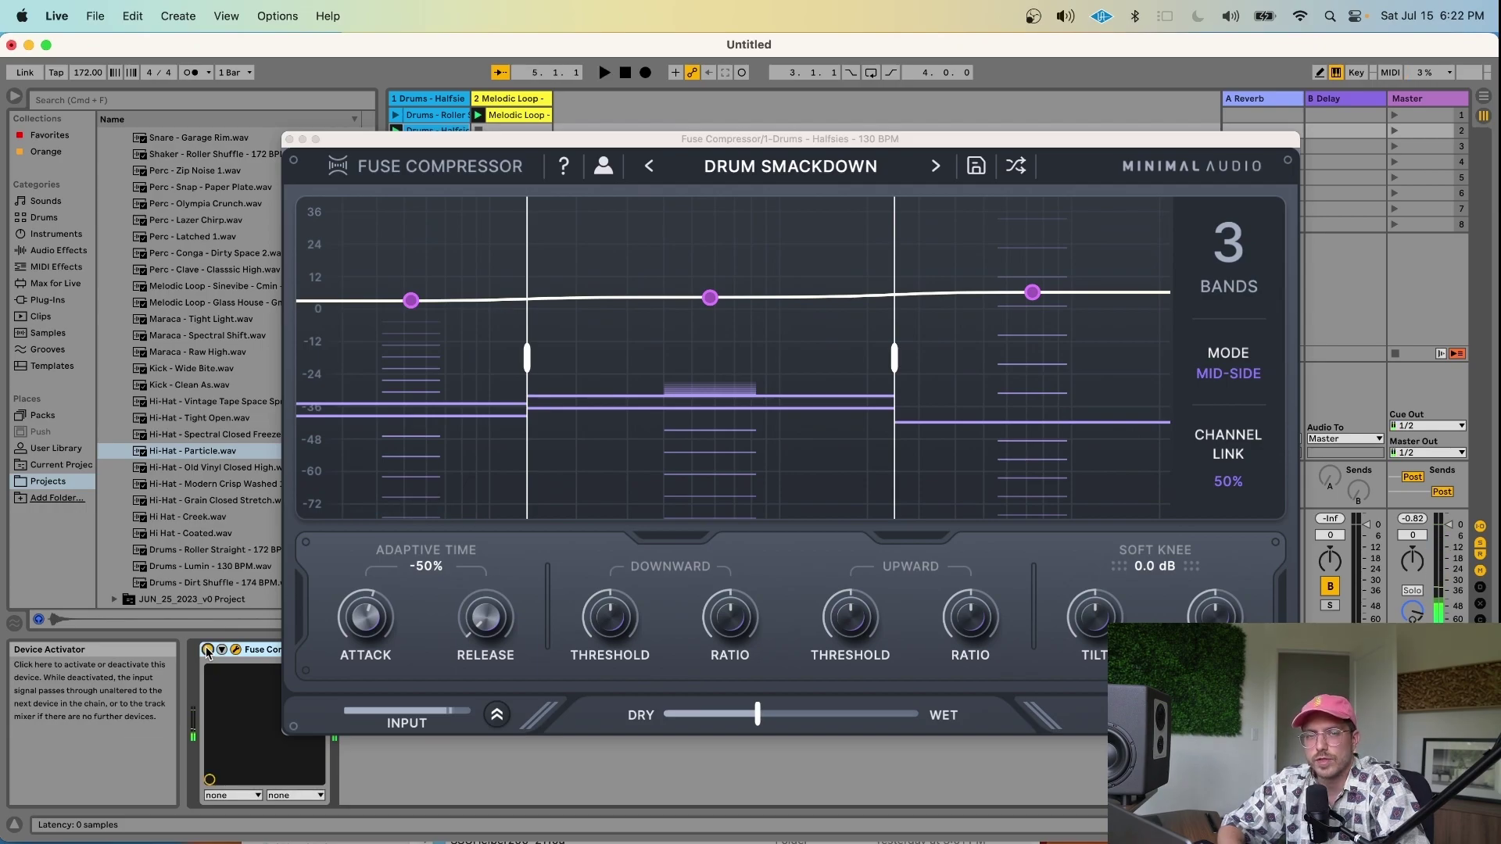
click(208, 650)
key(space)
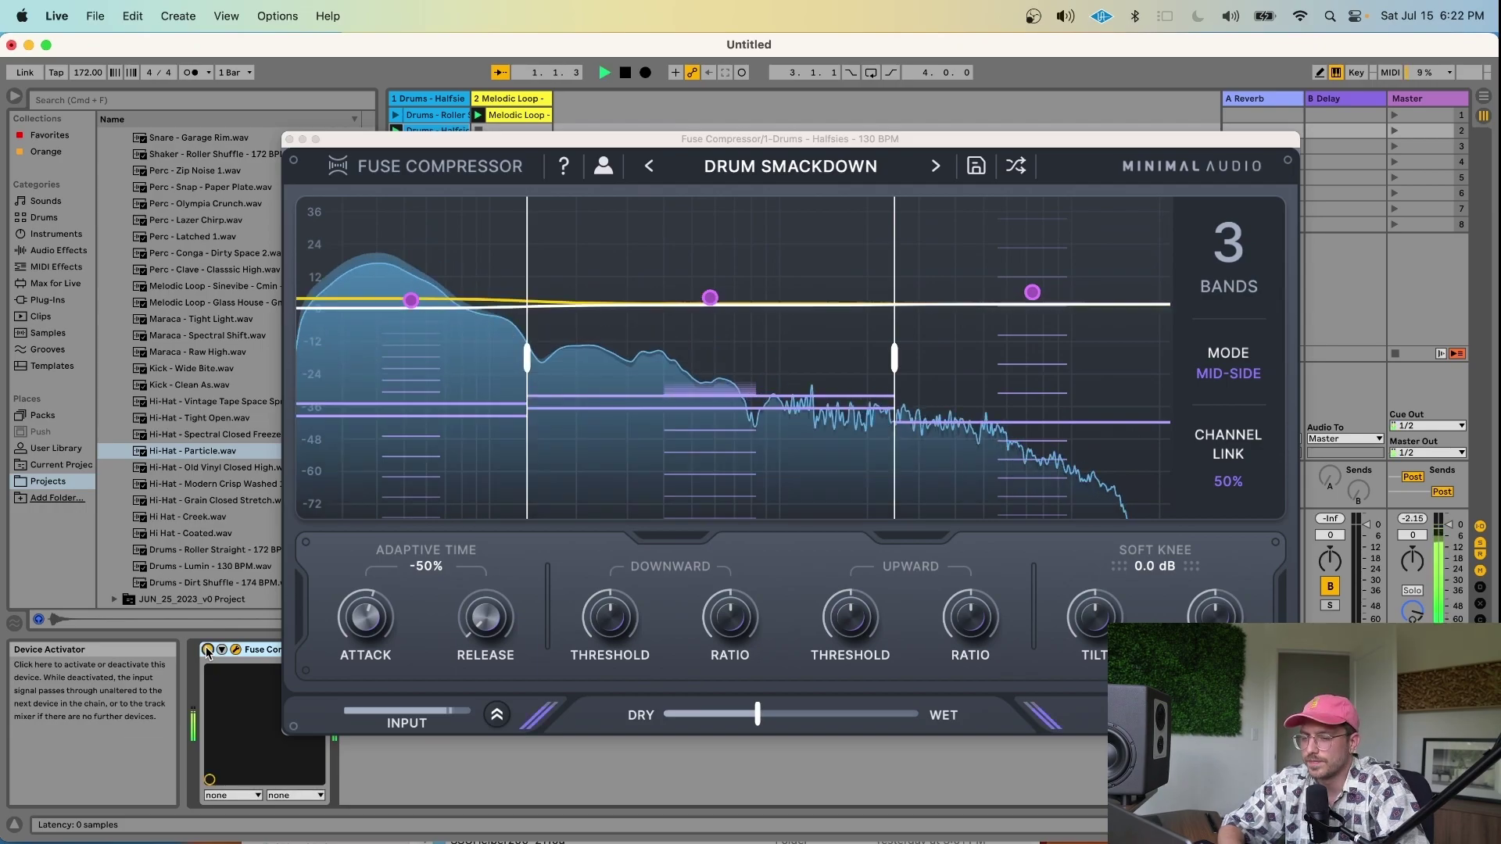
- Lock the dry/wet mix against preset changes, fine-tune it to about 40% and stop playback
right_click(759, 714)
click(780, 758)
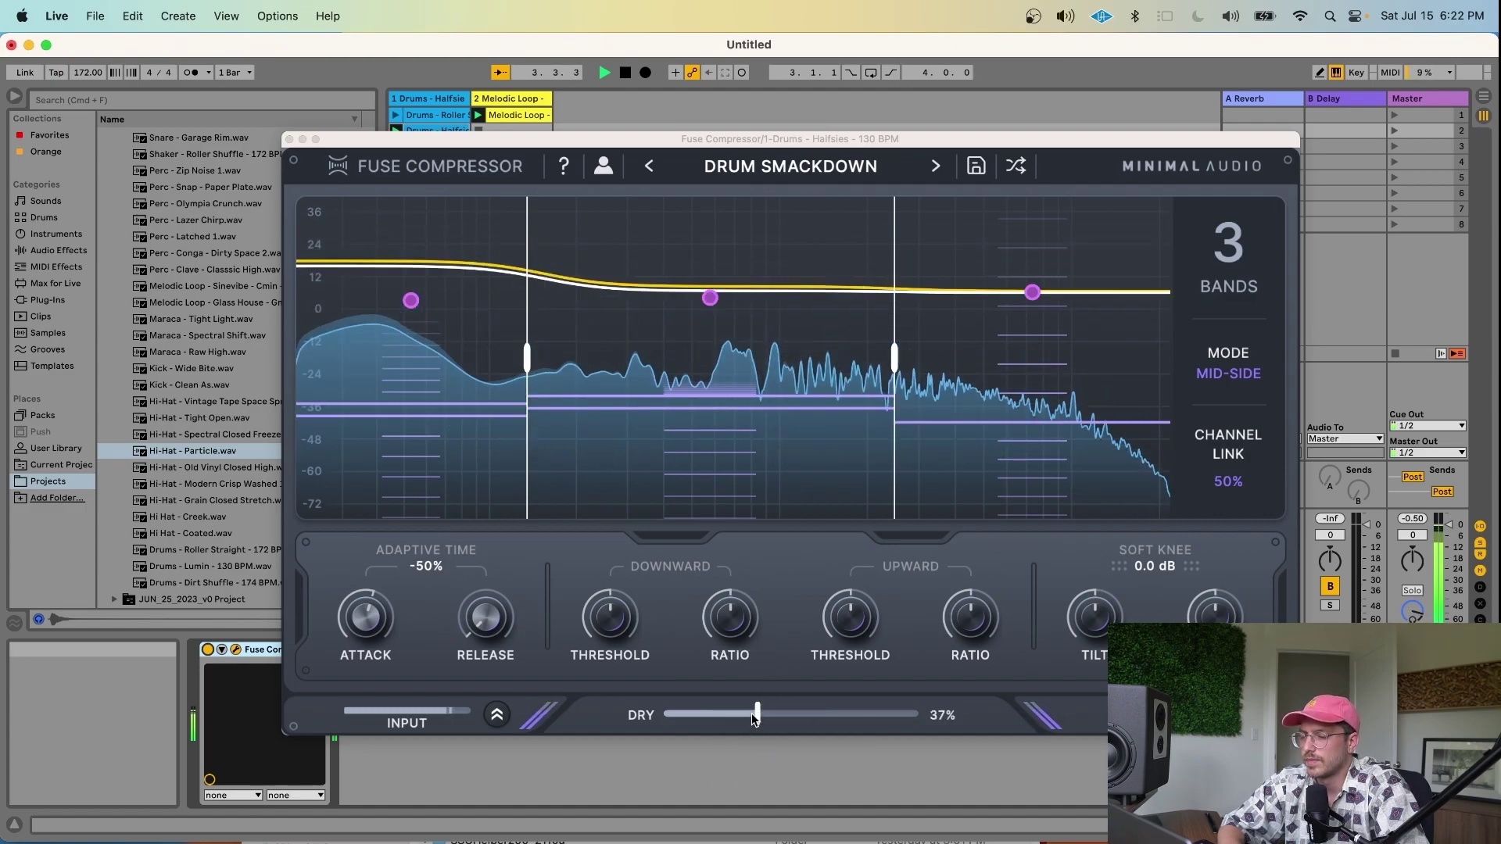
drag(753, 716, 760, 717)
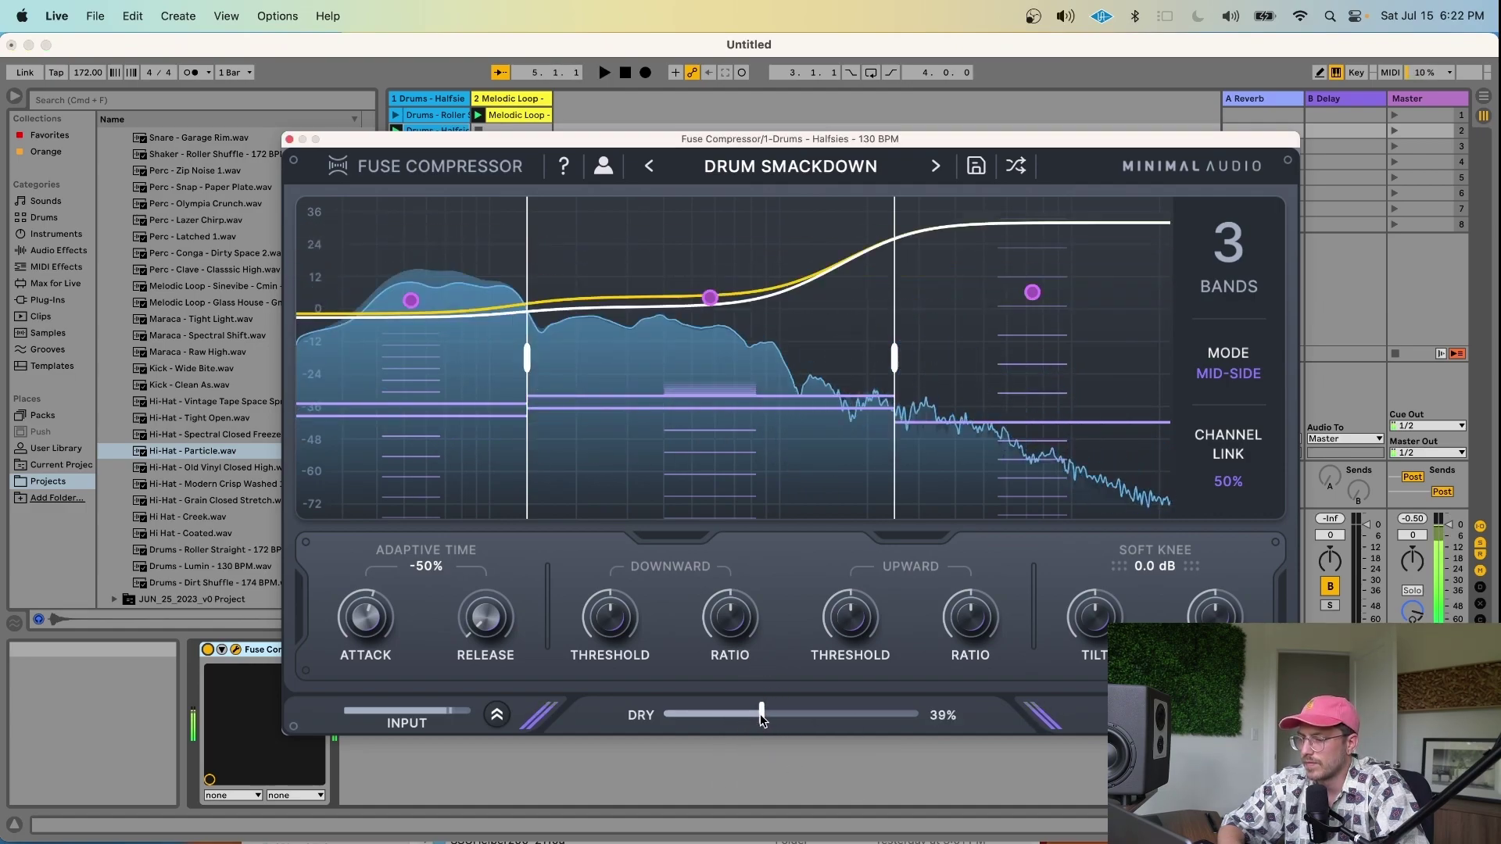
key(space)
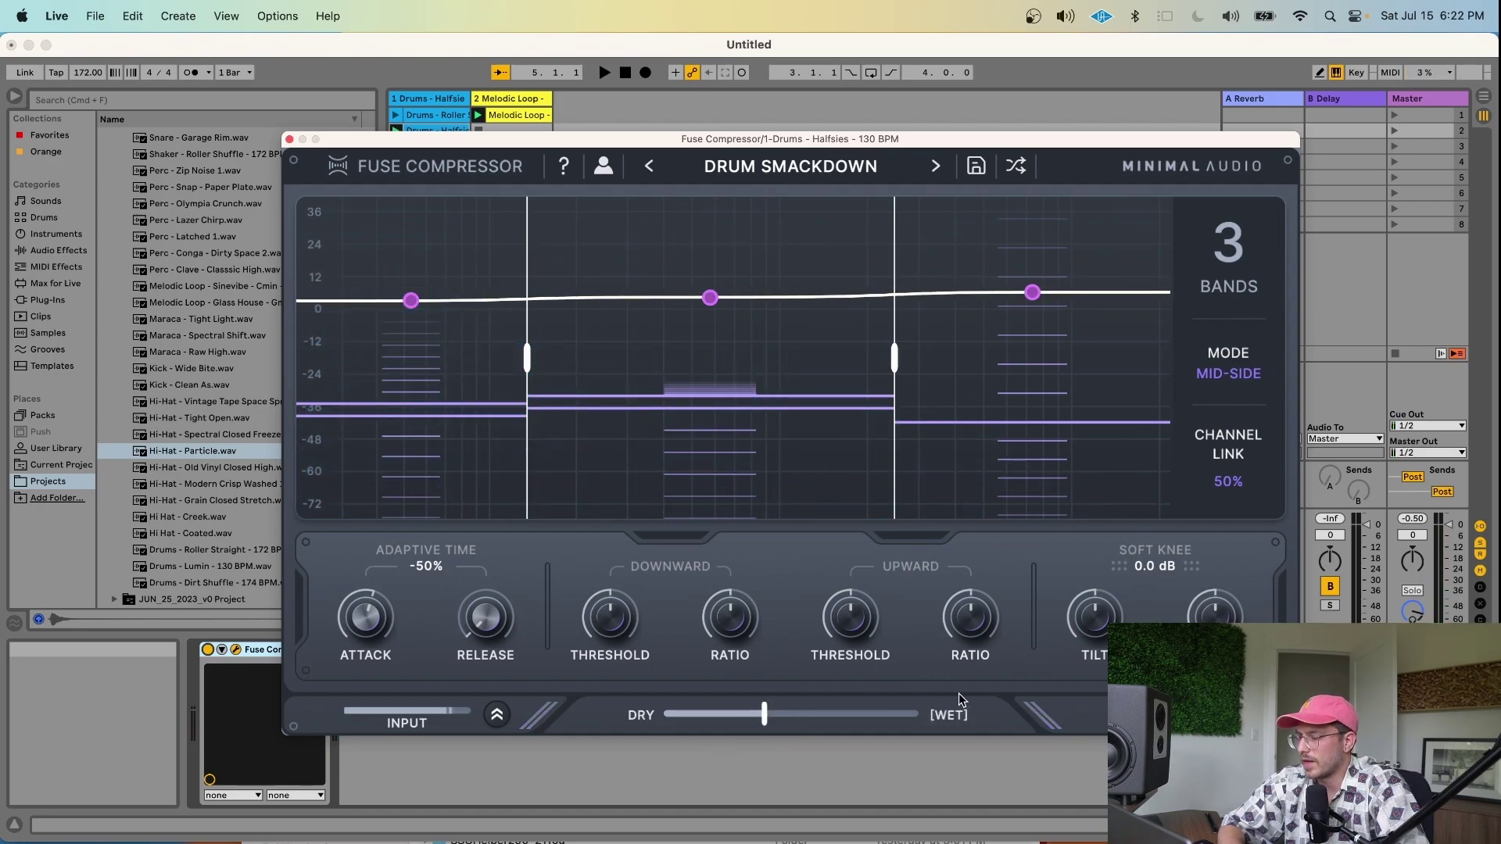
- Play the drum loop while stepping through the presets ELEVATED PLUS, EXTREME MID SIDE and FLATLINE to INSTA FRY
drag(764, 140, 765, 129)
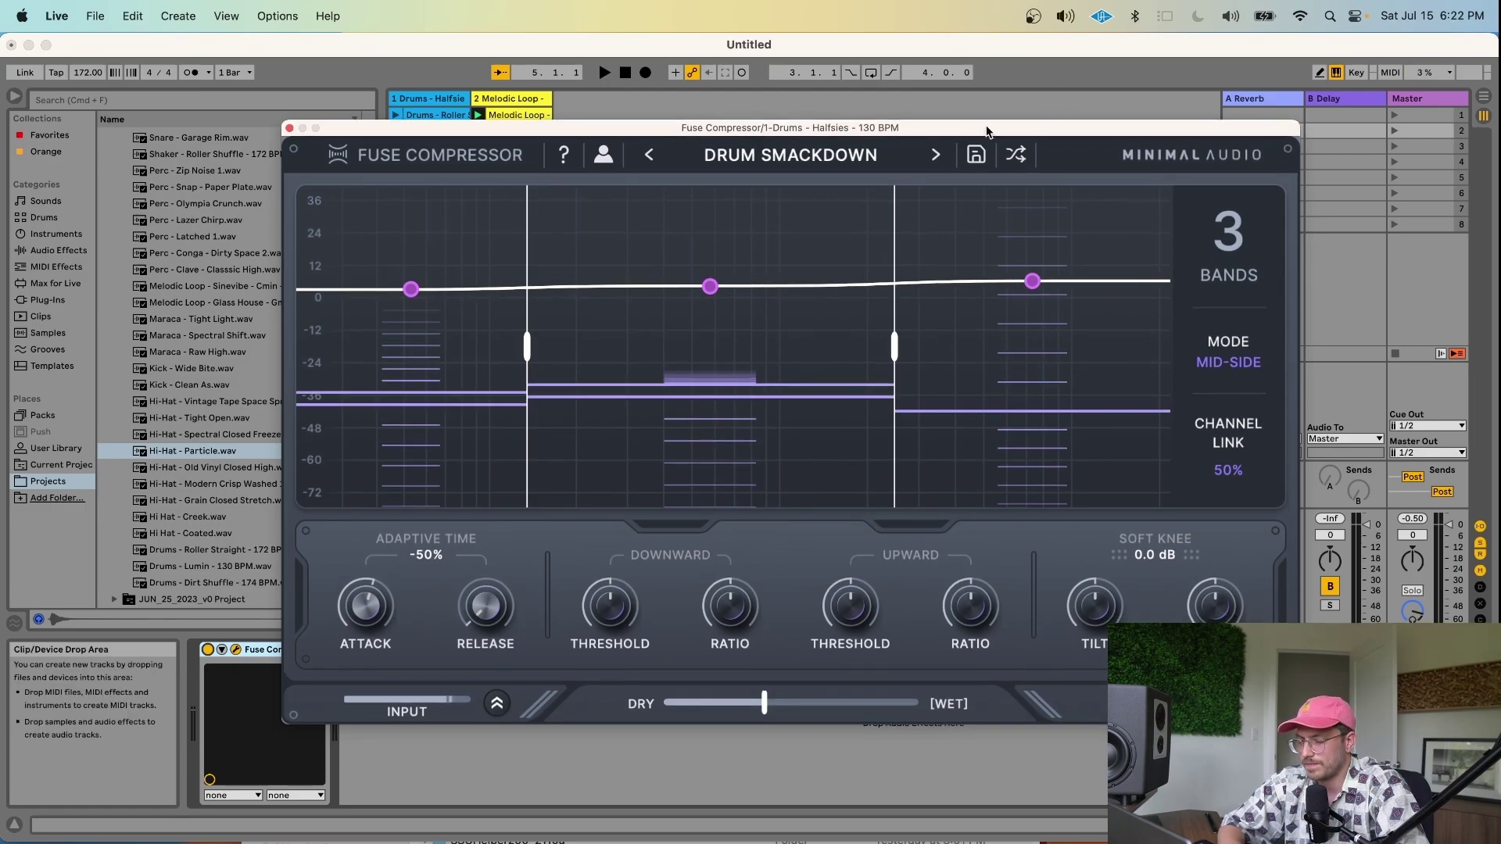
key(space)
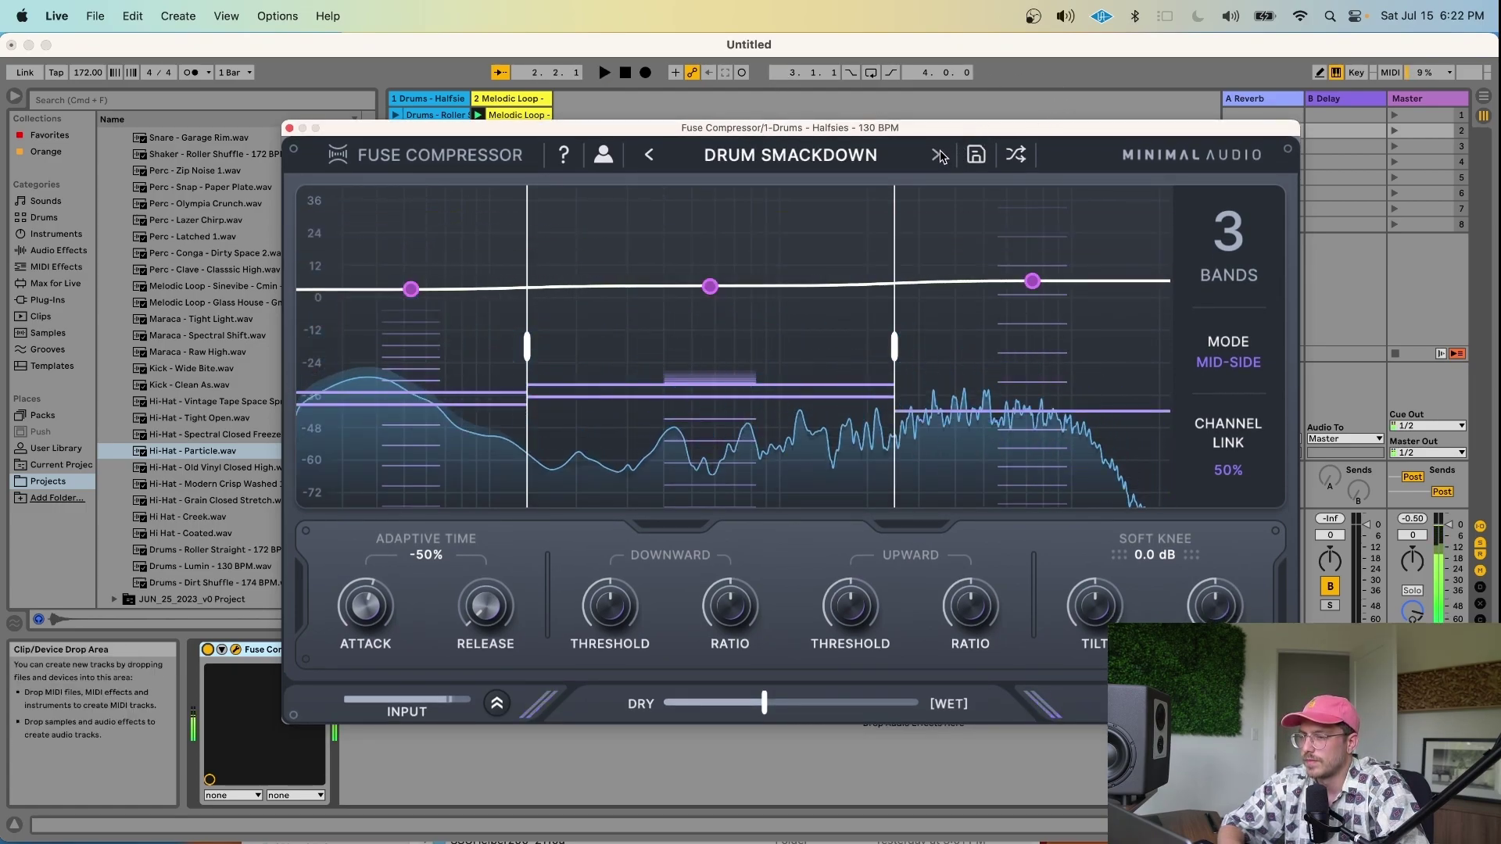
click(939, 156)
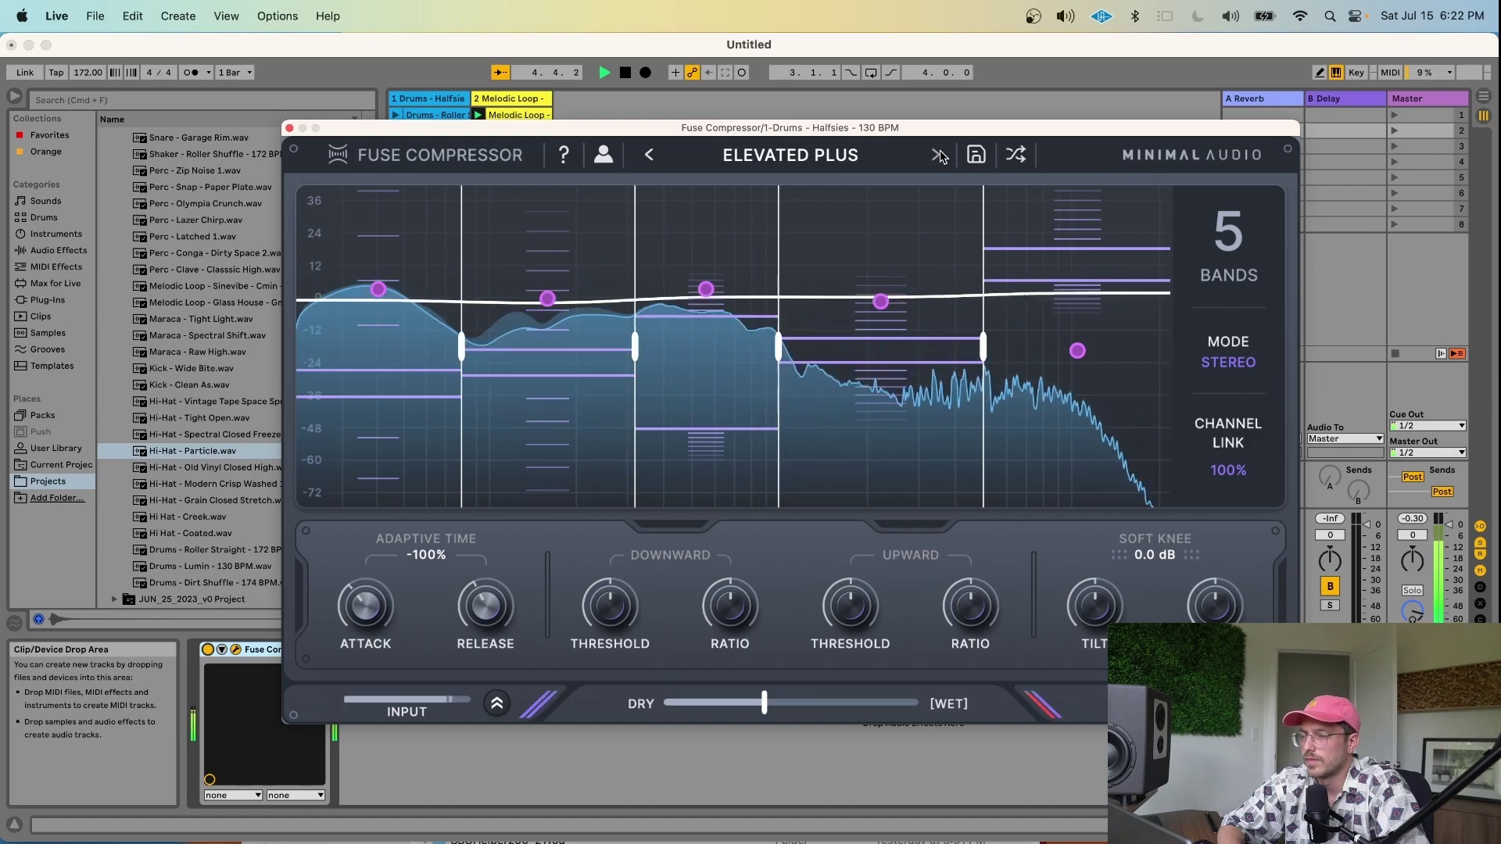
click(939, 155)
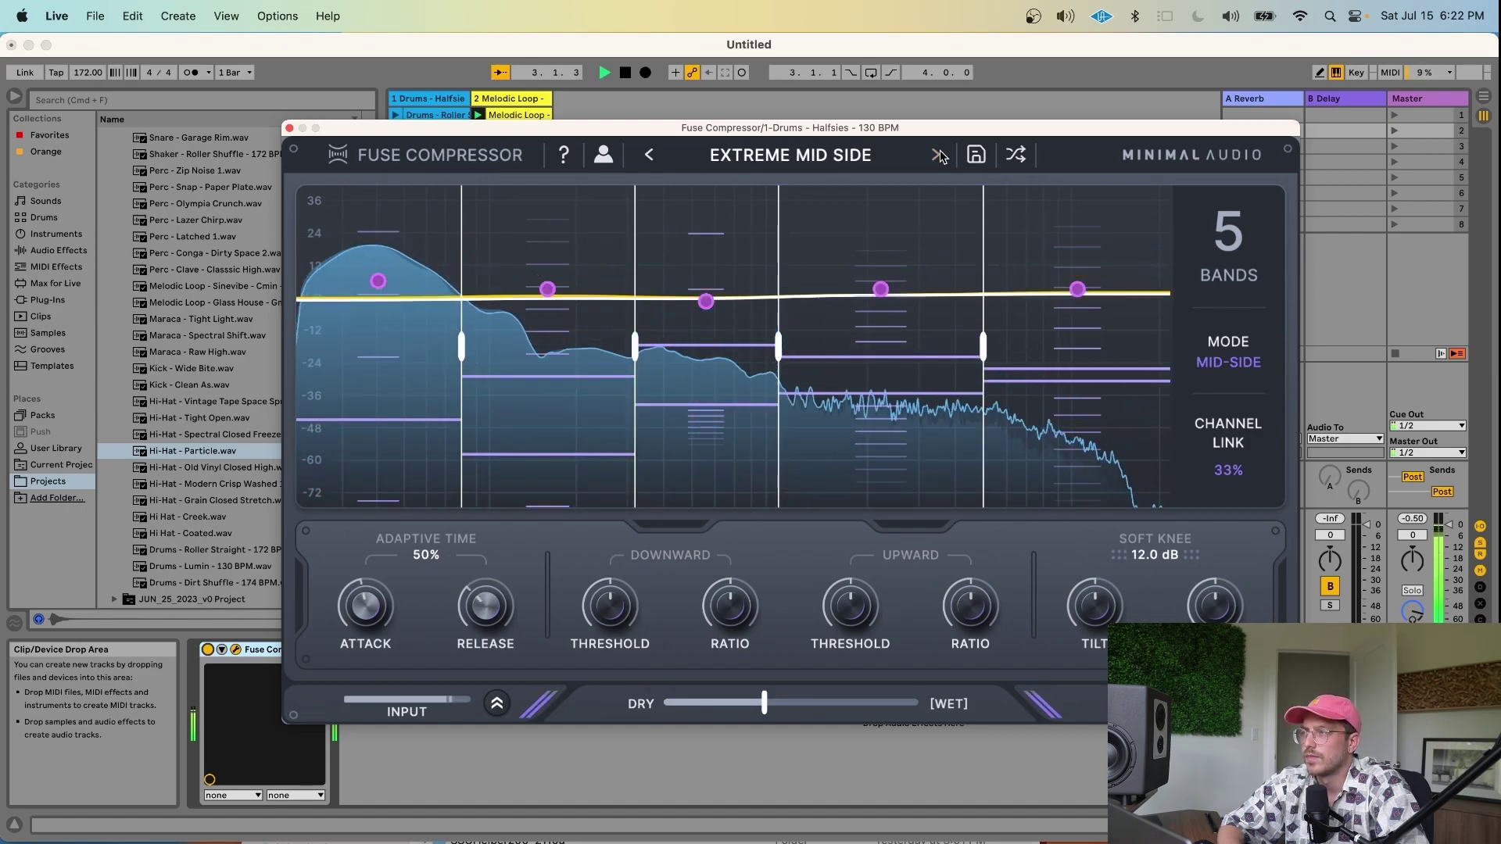
click(939, 155)
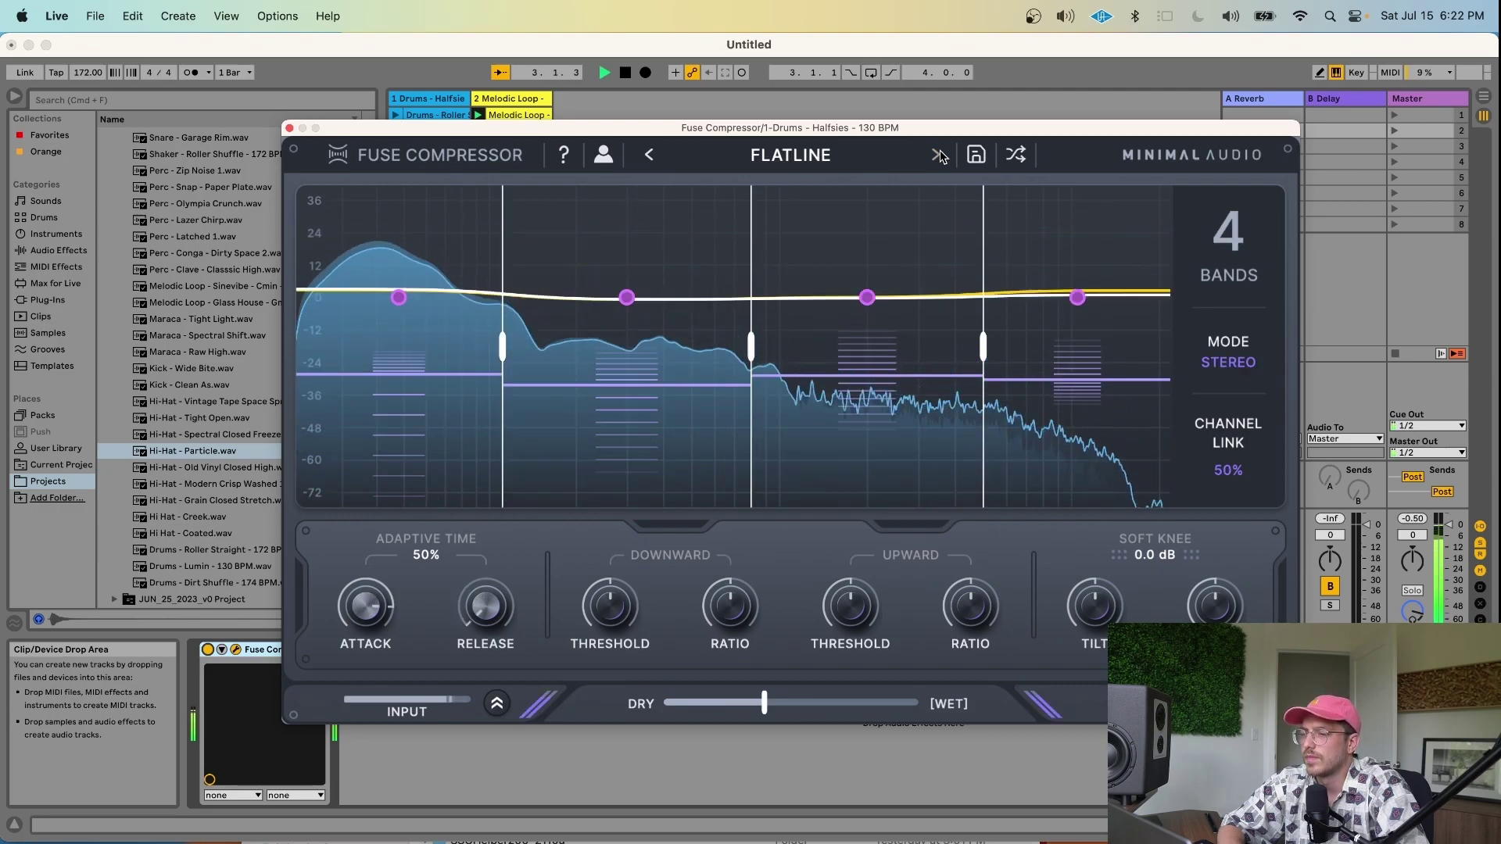
click(939, 156)
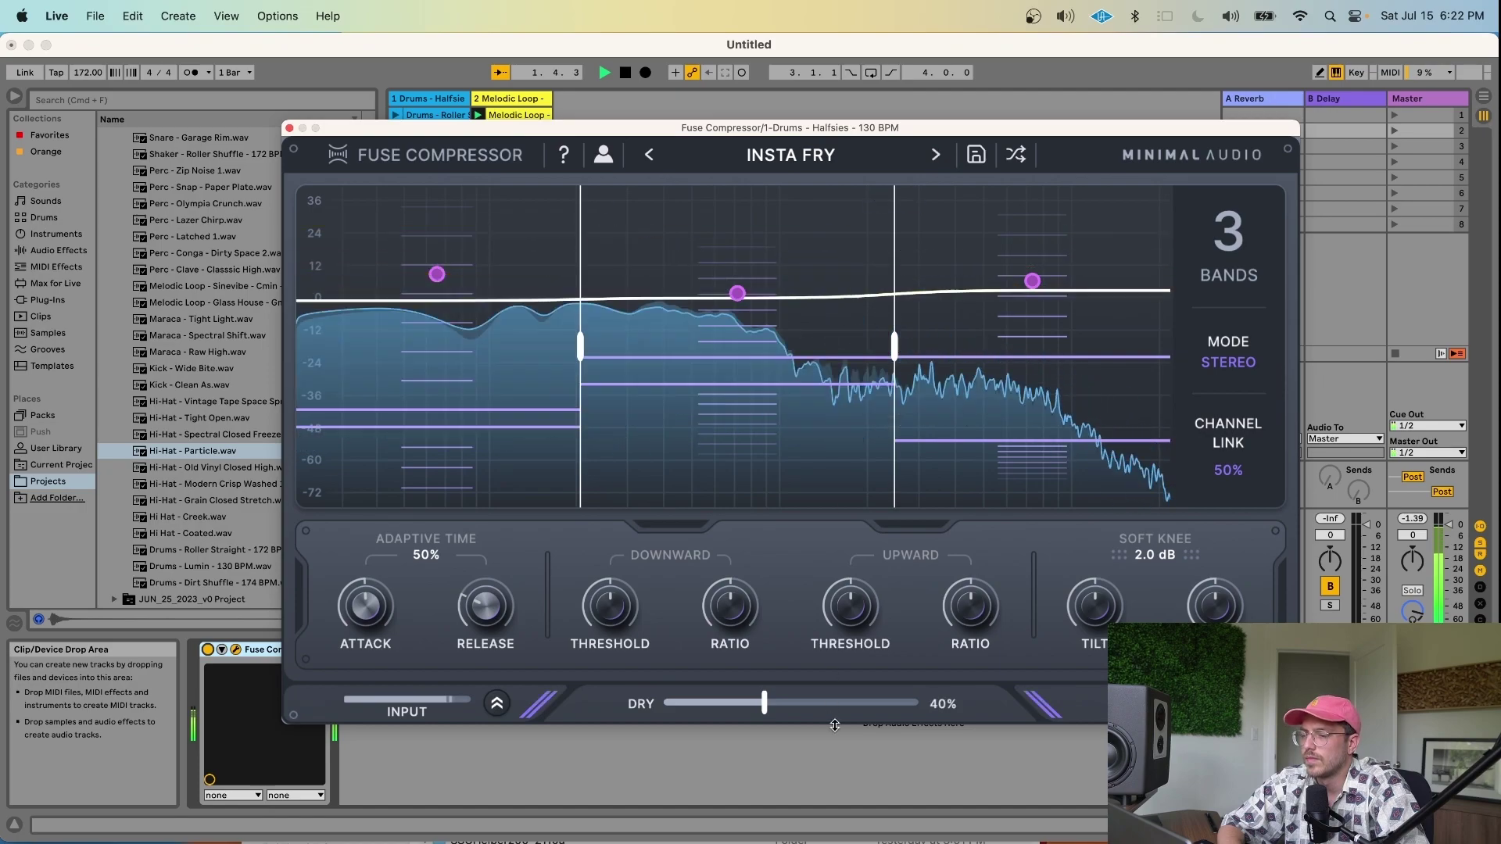
- Raise the dry/wet mix to 50% on INSTA FRY while the drum loop plays, and stop playback
mouse_move(766, 708)
drag(790, 706, 792, 706)
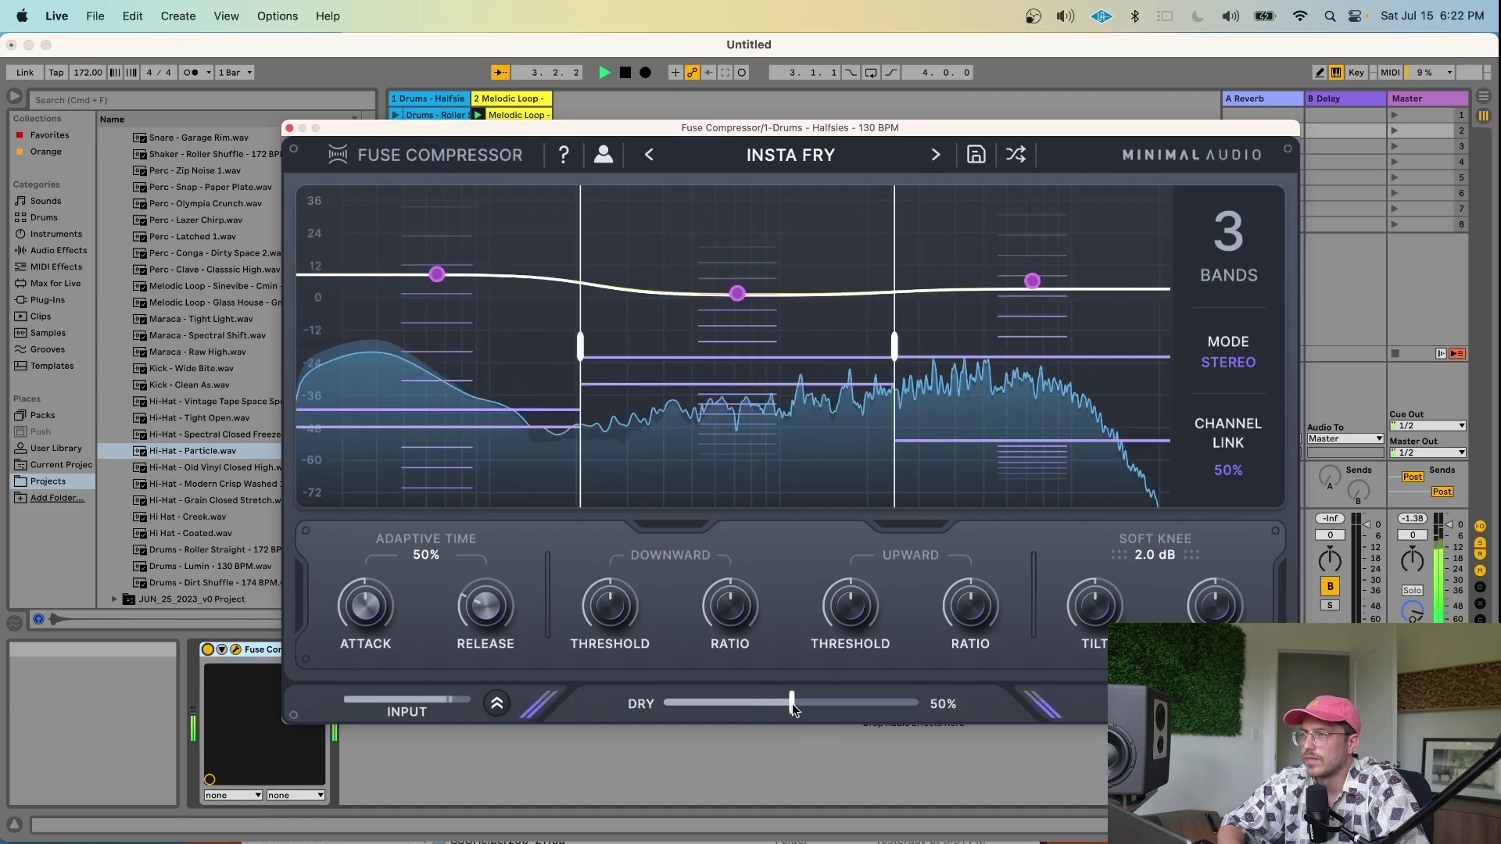
key(space)
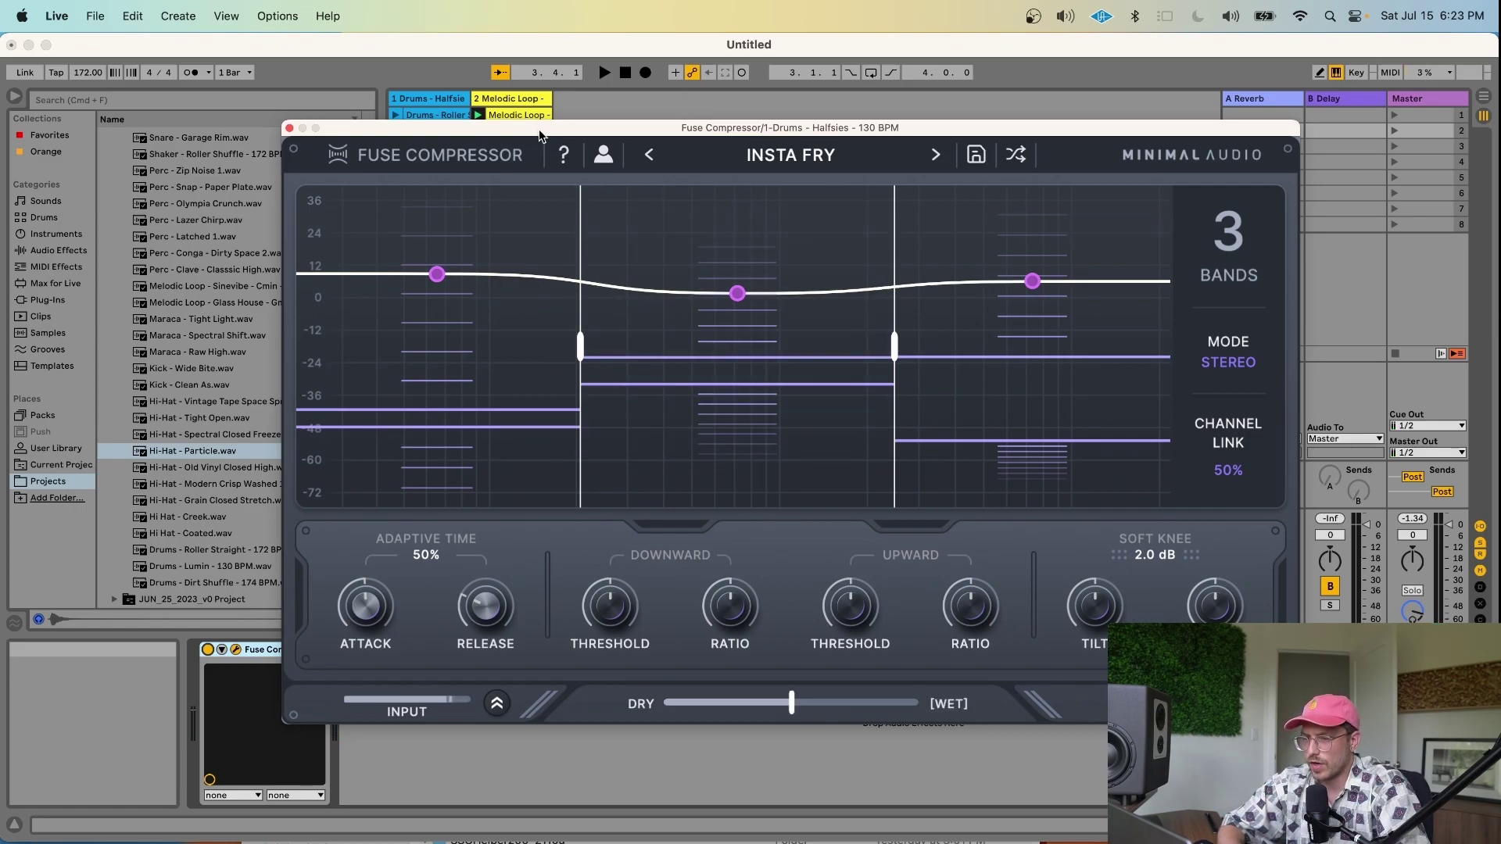
- Unsolo the drum track to play both loops together, and lower the melodic track's volume to -9 dB
drag(540, 133, 546, 261)
drag(432, 131, 432, 115)
drag(609, 267, 615, 650)
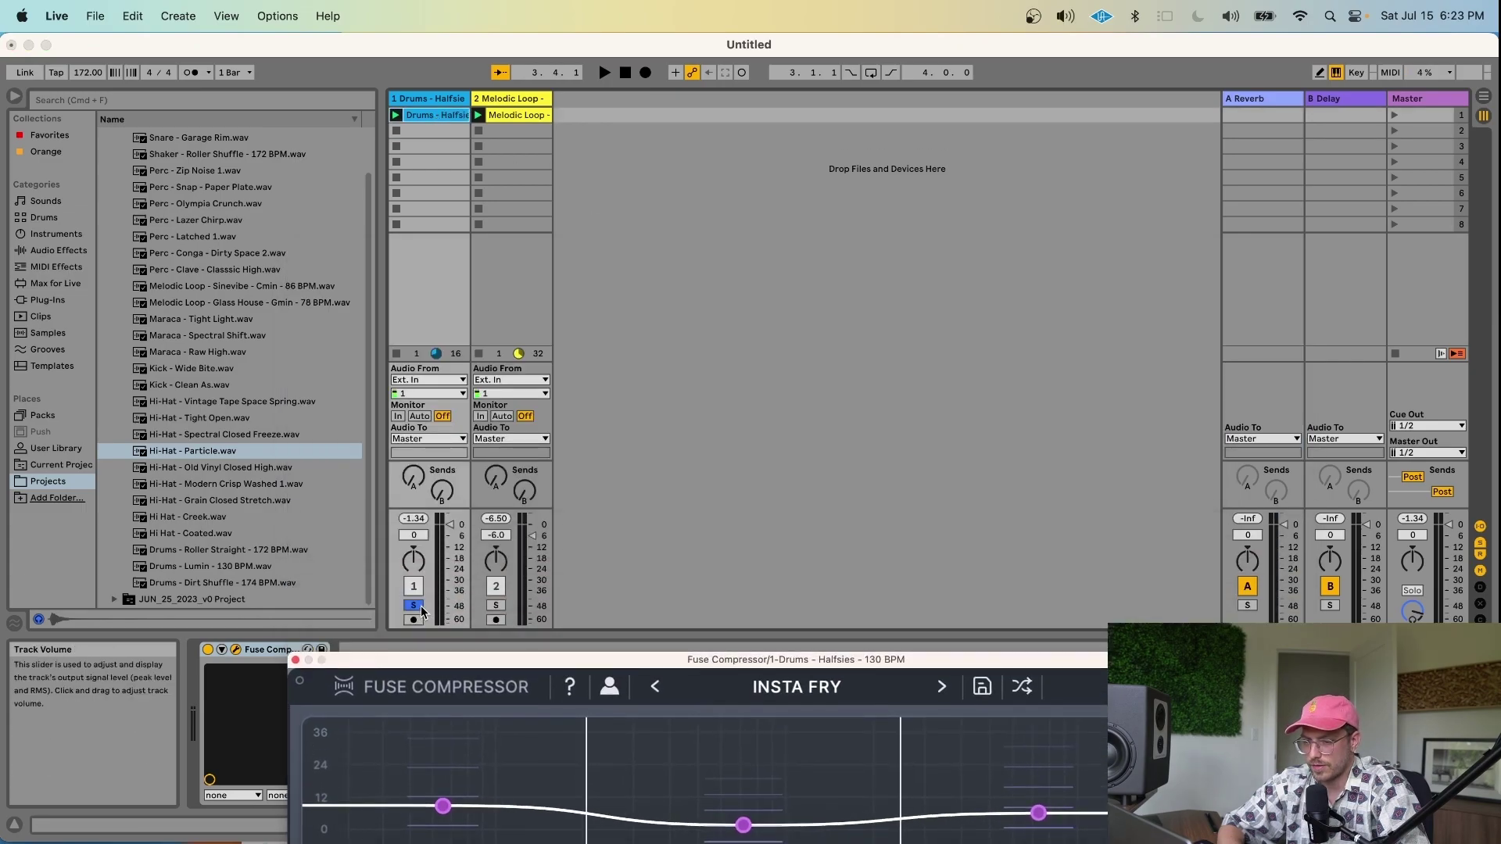
key(space)
drag(510, 643, 472, 605)
drag(532, 536, 536, 540)
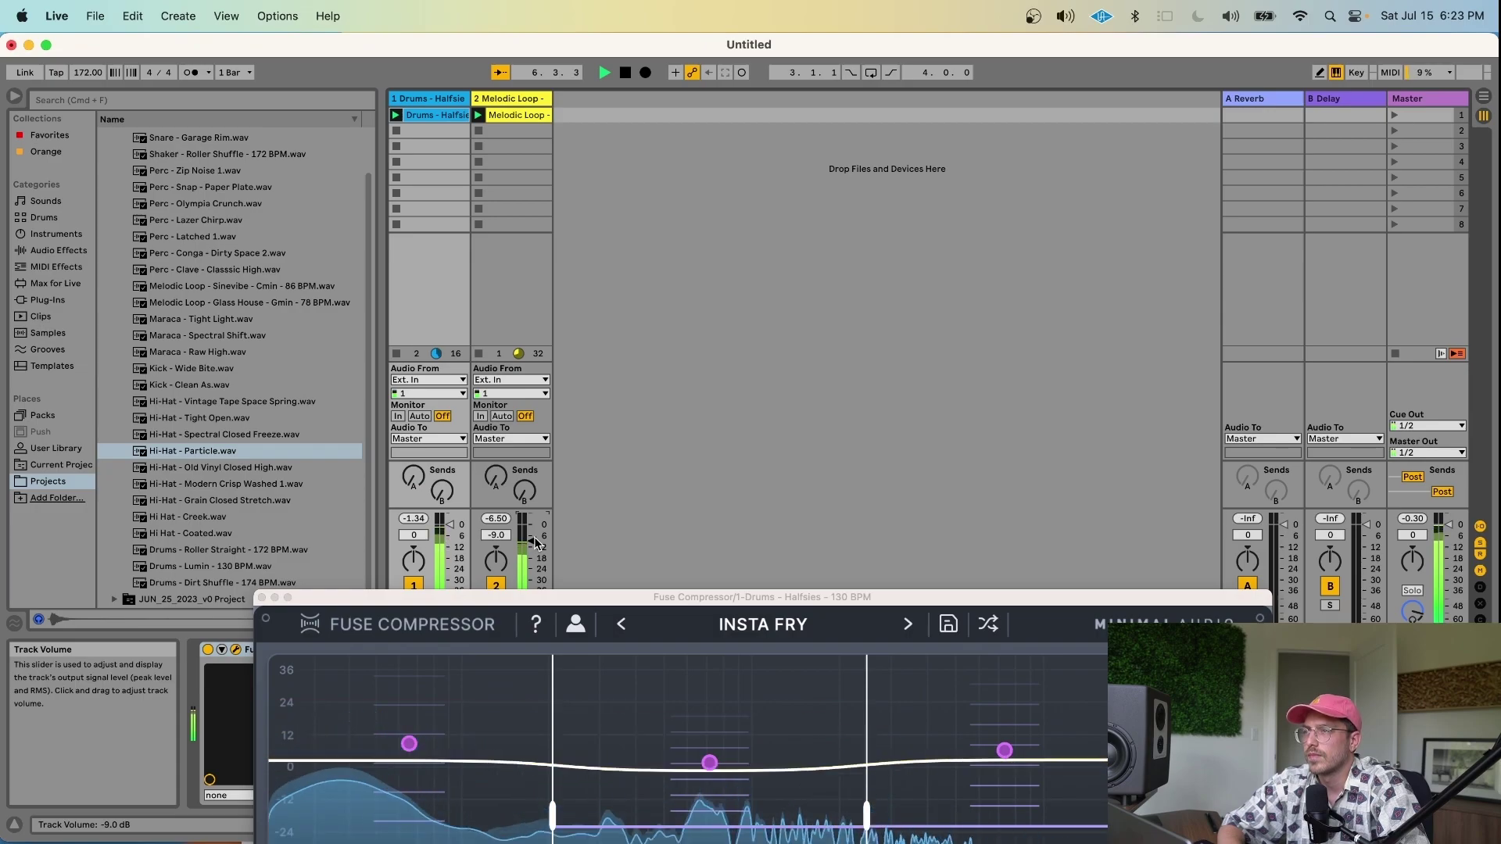
- Bypass Fuse Compressor on both tracks, play the loops dry together and set the melodic track's volume to -5 dB
drag(578, 603, 611, 141)
key(space)
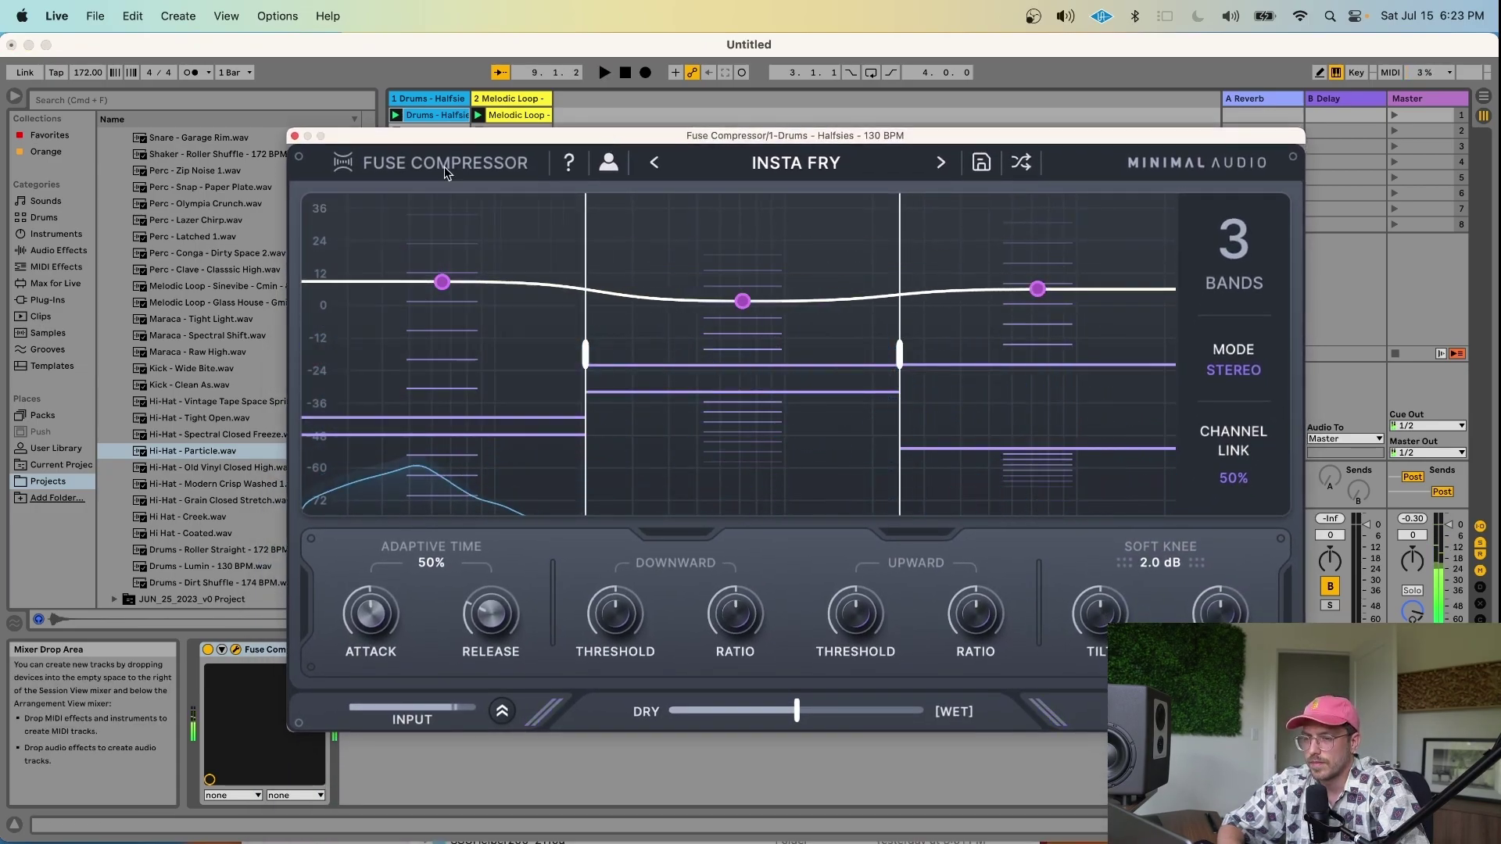
drag(497, 139, 503, 140)
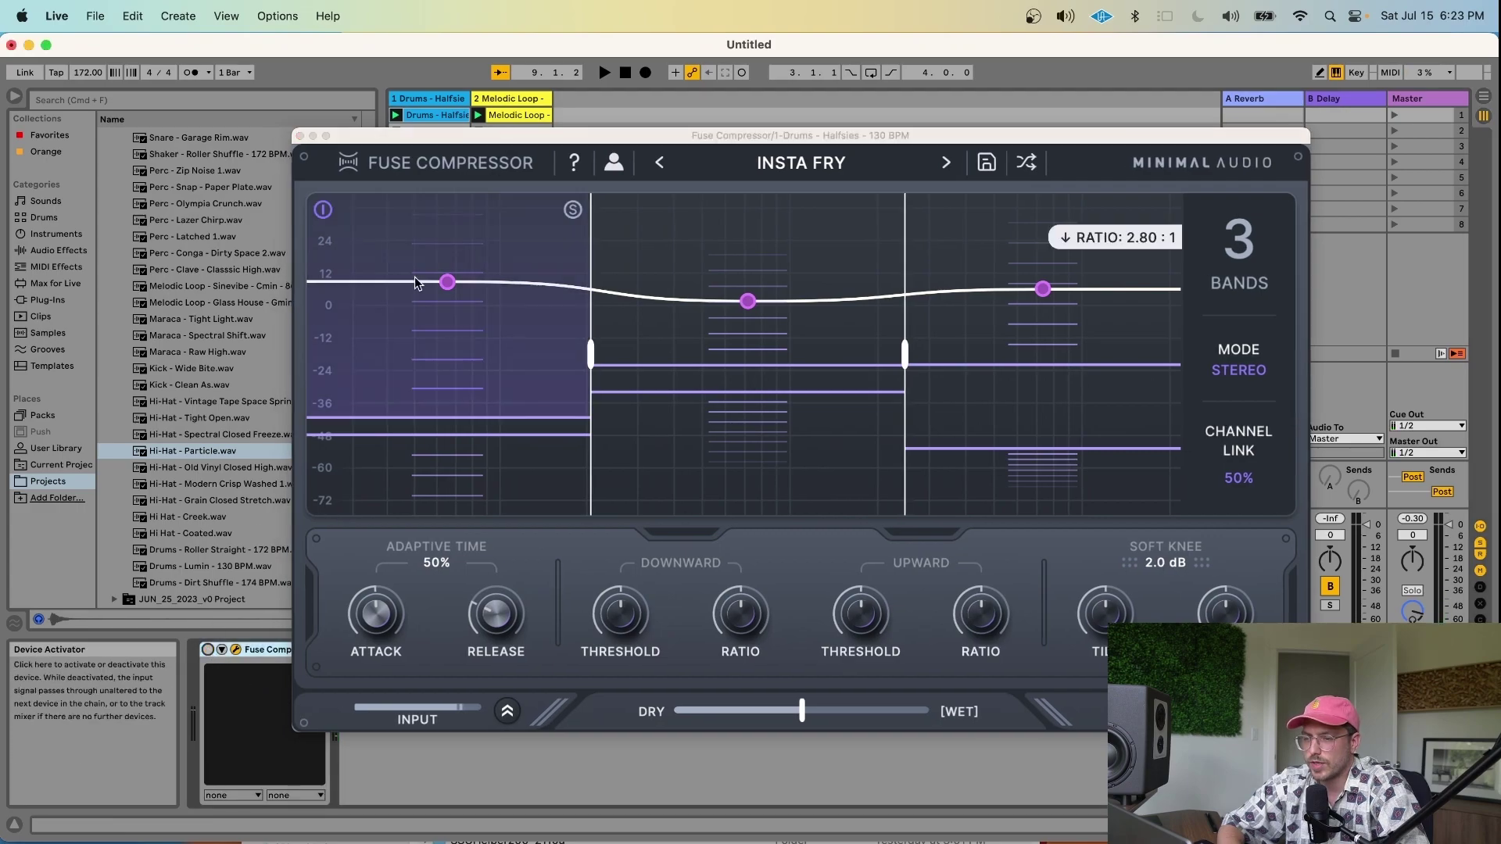
click(503, 107)
click(424, 99)
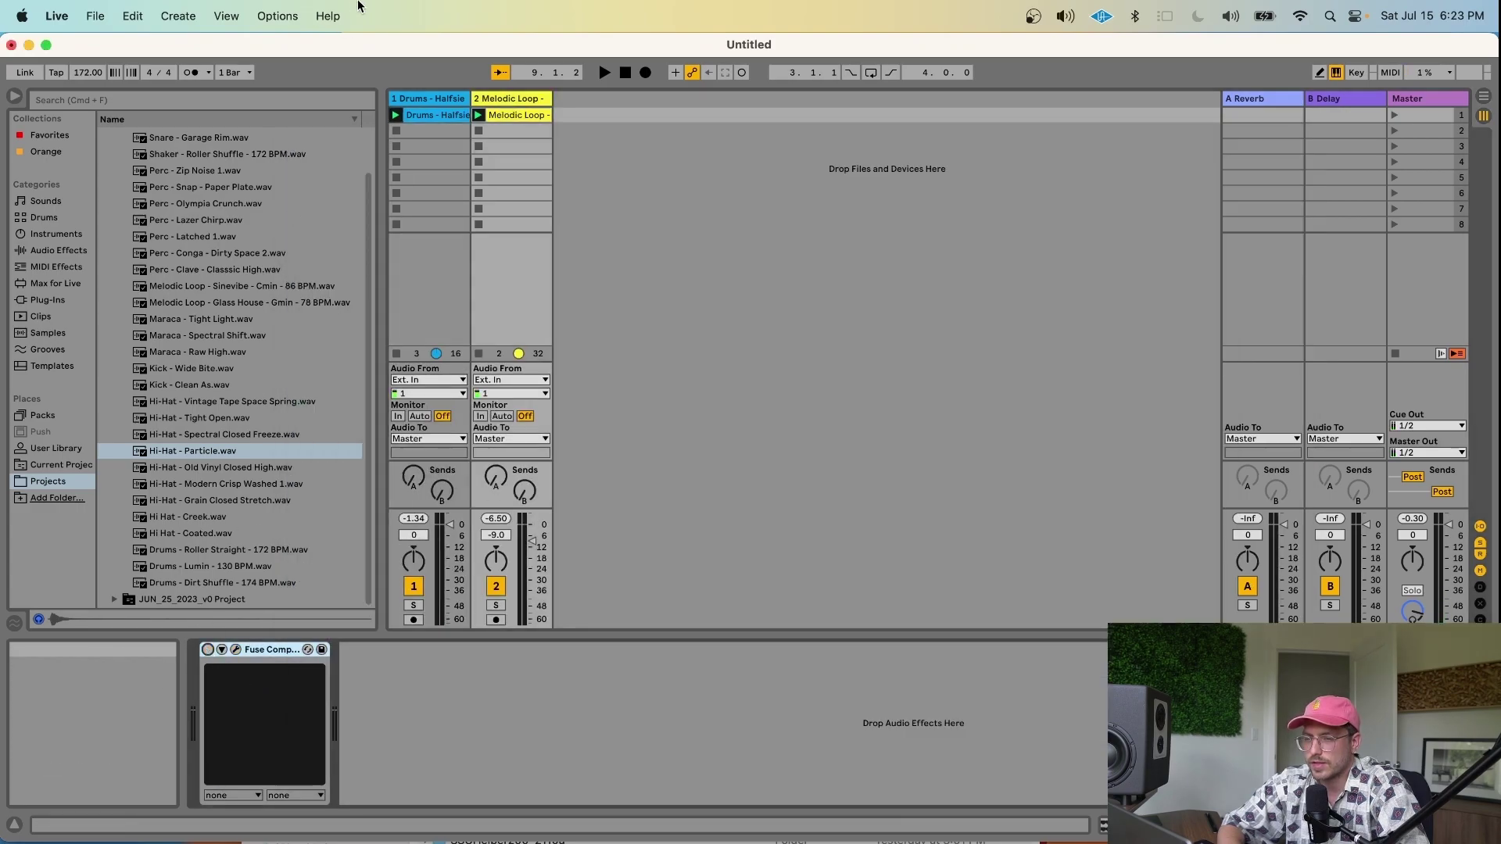
key(space)
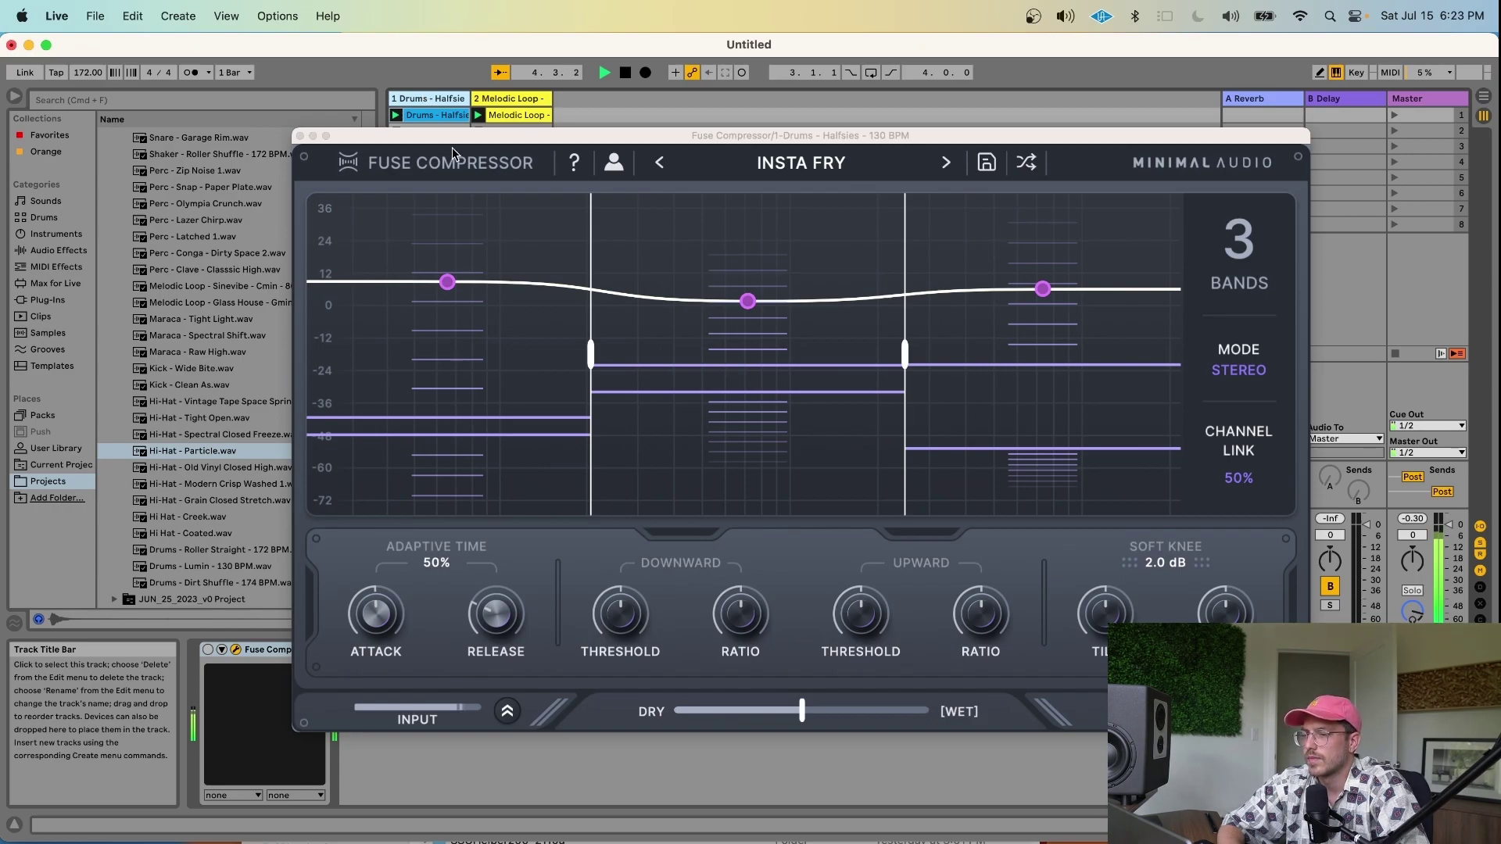
drag(452, 149, 727, 269)
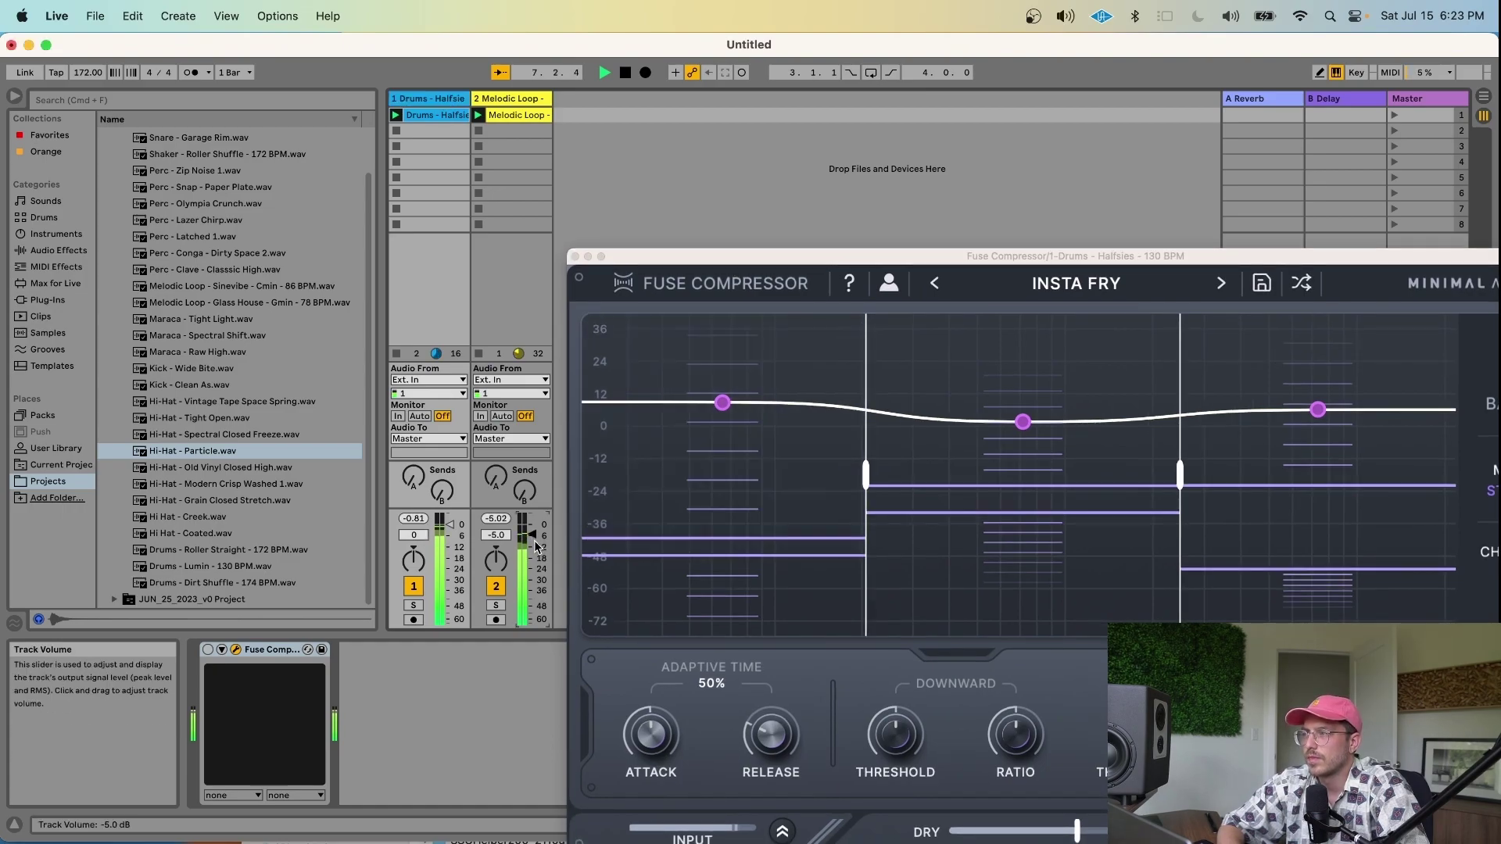
- Reactivate Fuse Compressor on both tracks and alternate between the melodic and drum tracks' compressor displays during playback
click(486, 168)
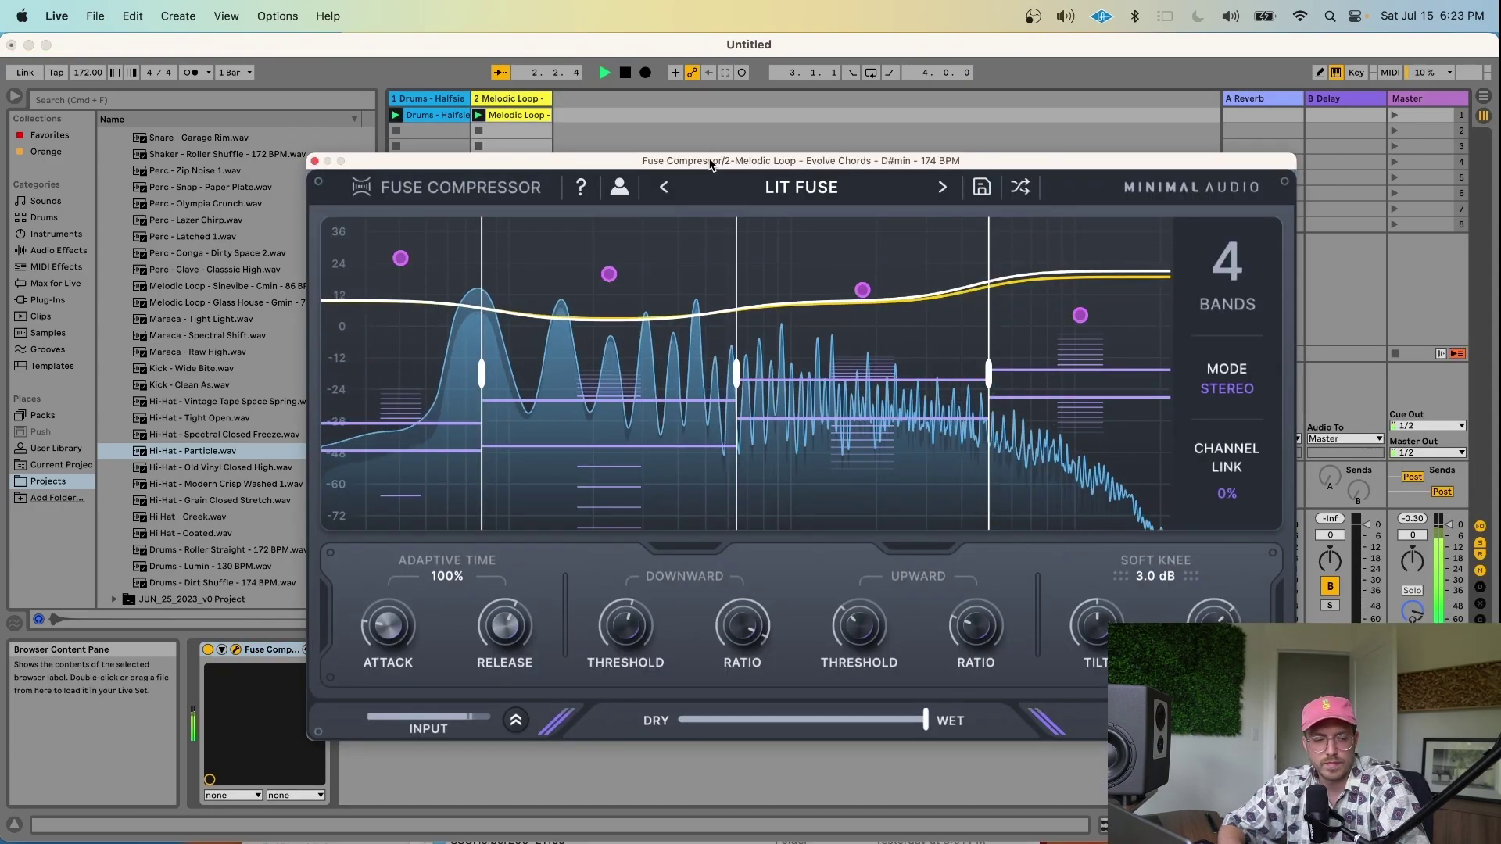
drag(710, 164, 712, 158)
click(428, 99)
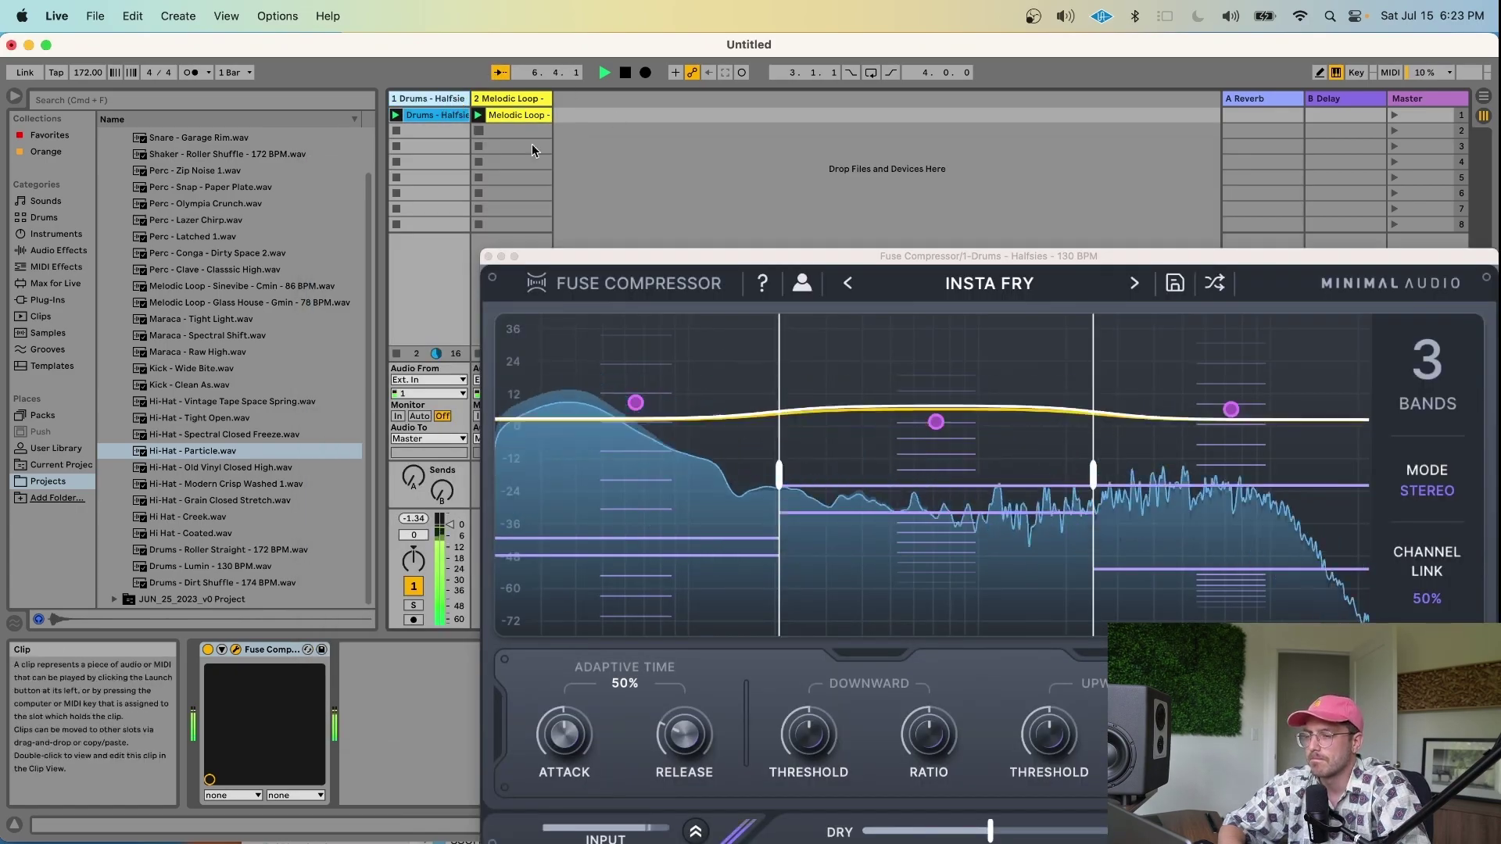
drag(735, 259, 535, 132)
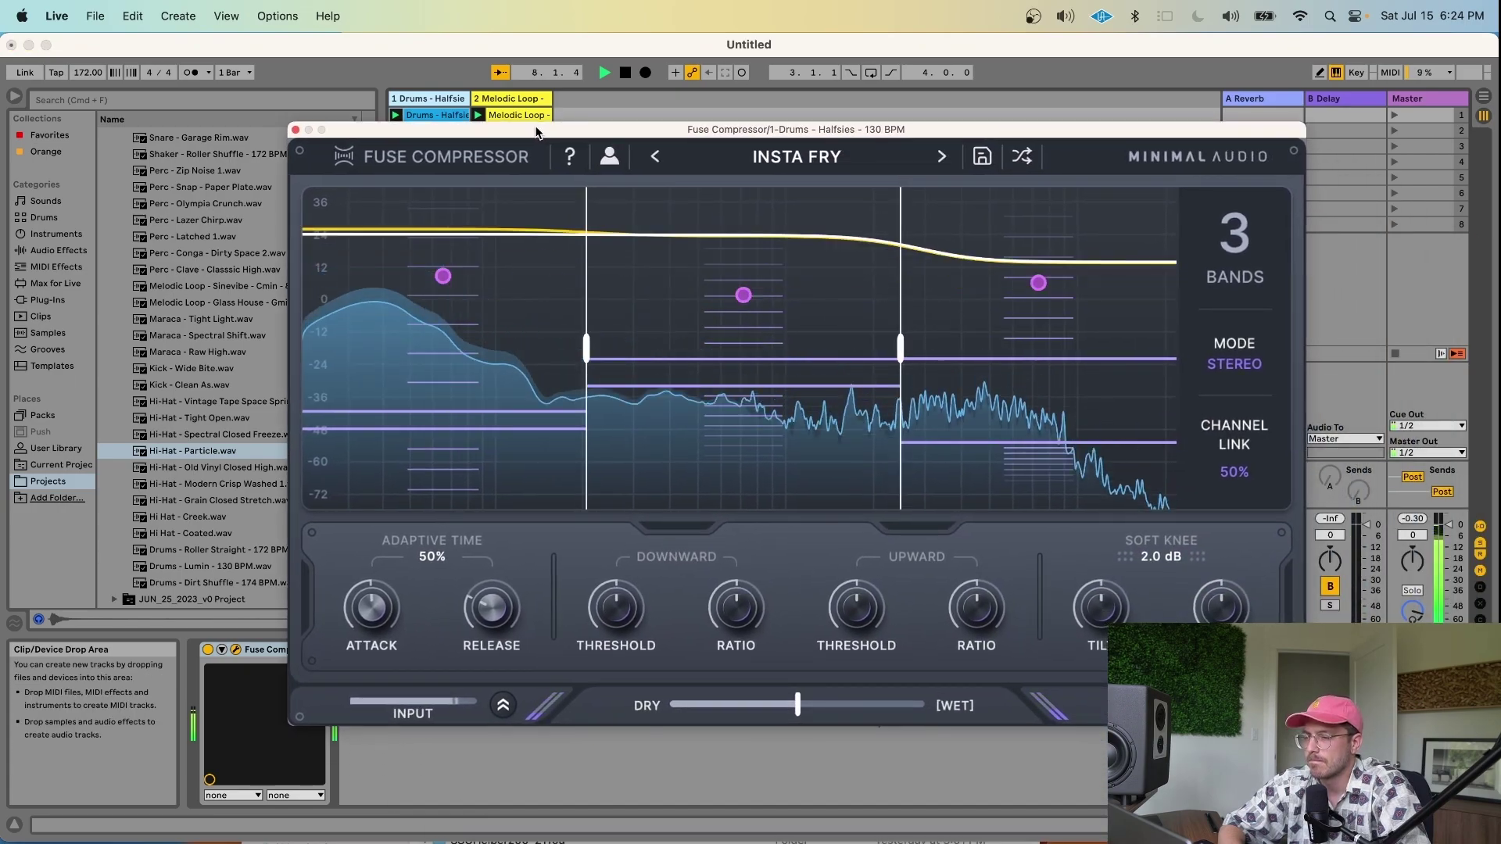
click(526, 100)
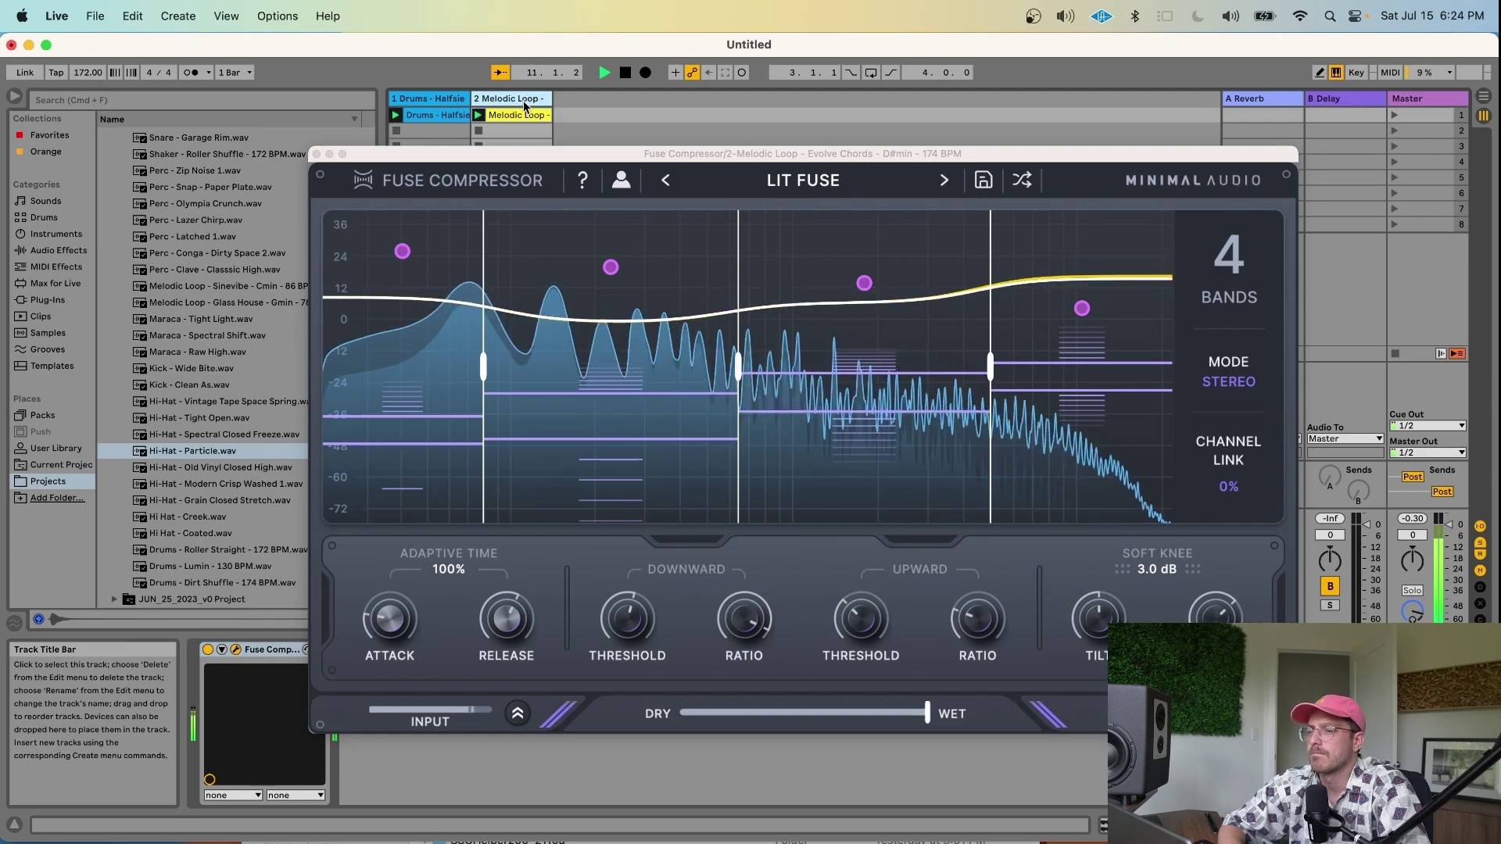
click(452, 100)
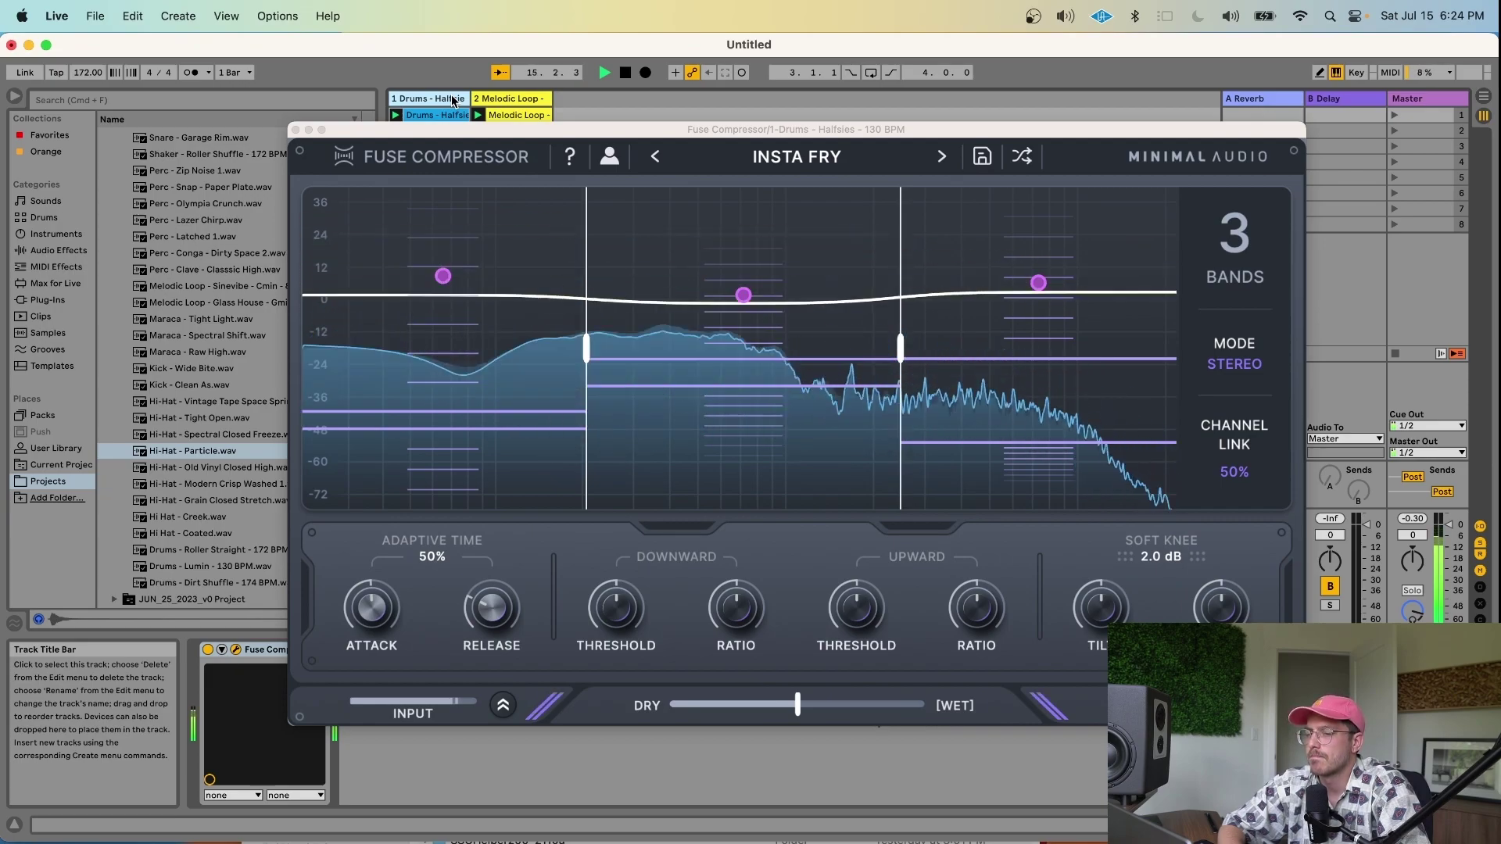
click(465, 130)
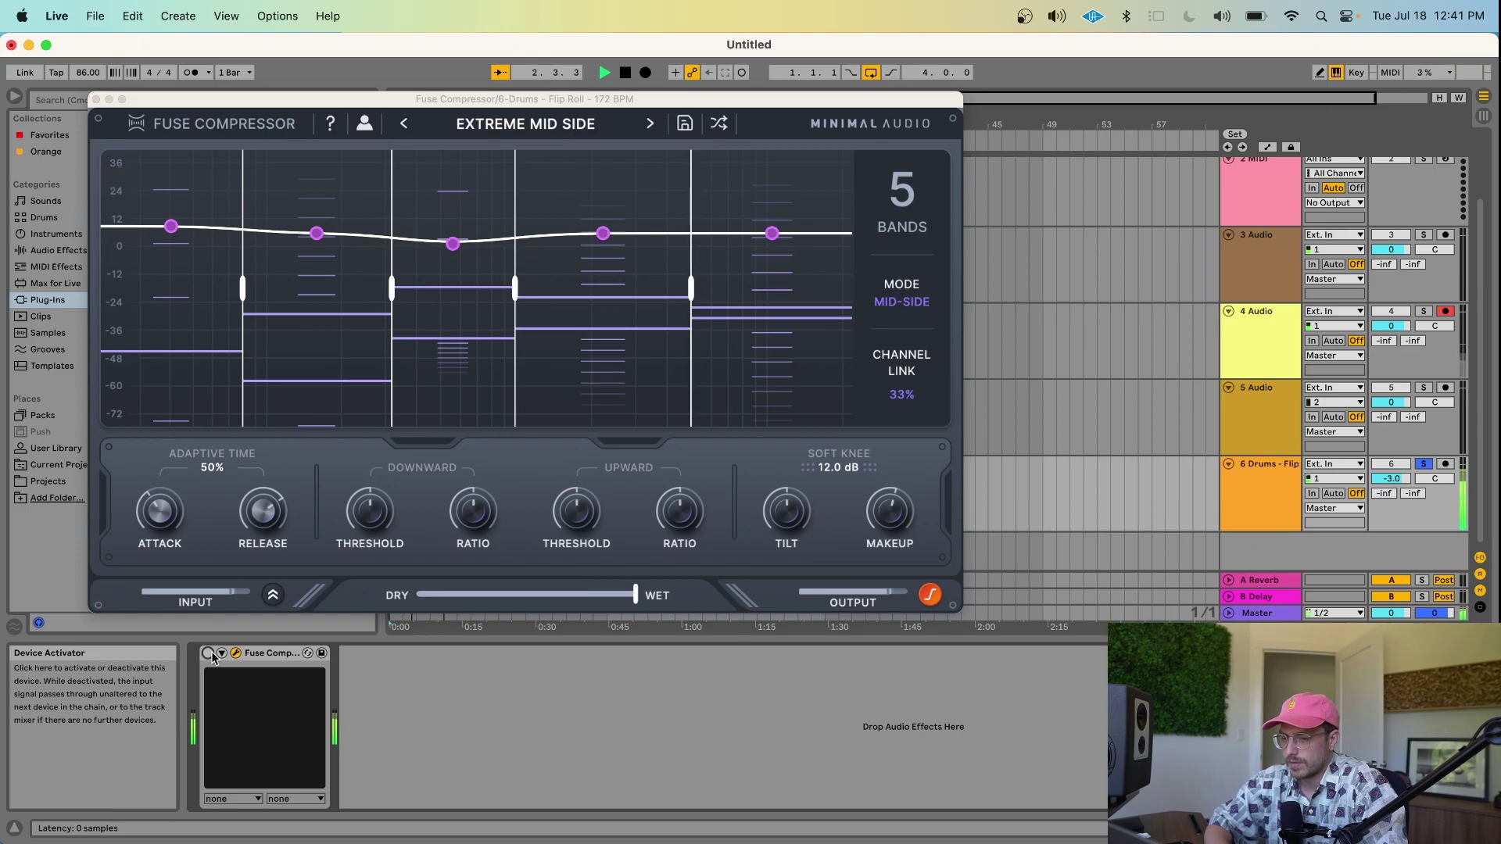
- Reactivate Fuse Compressor on the Flip Roll drum loop and raise the release time under EXTREME MID SIDE
click(211, 655)
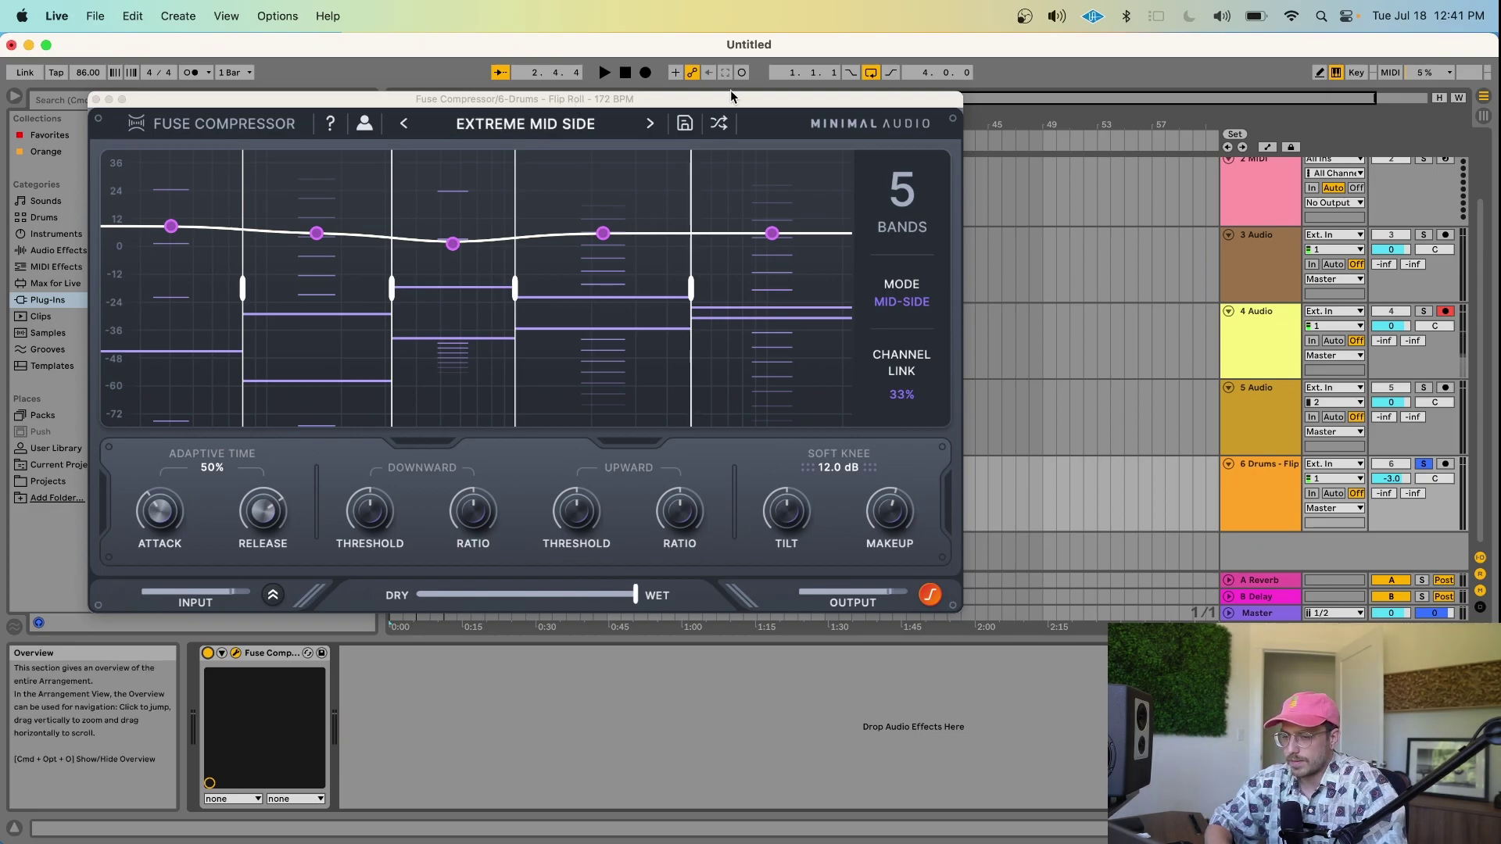
click(266, 515)
key(space)
drag(266, 516, 267, 467)
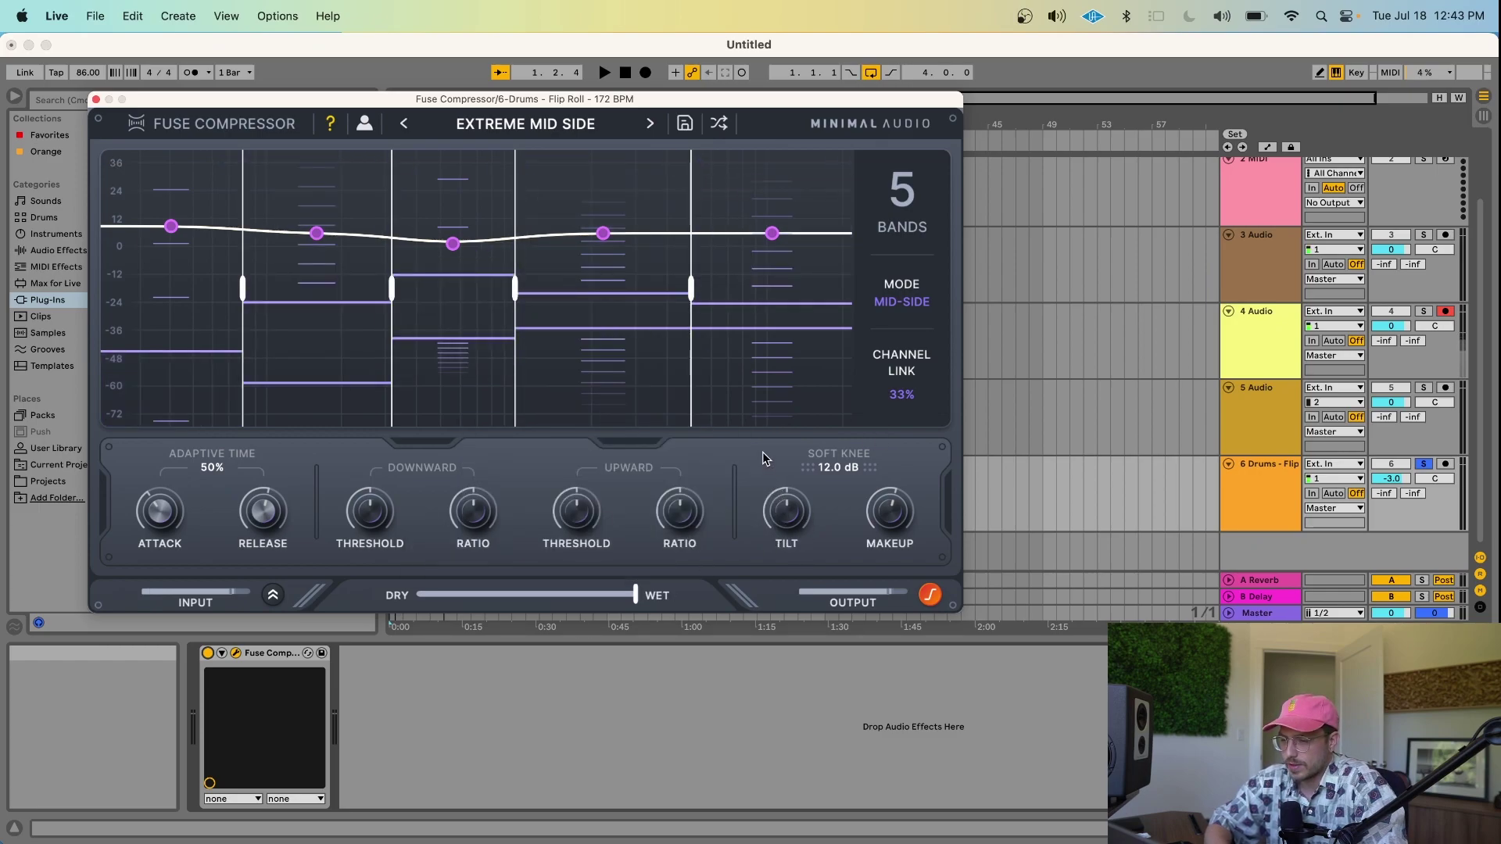
- Sweep the tilt in both directions over the playing drum loop, and lower the makeup gain slightly after stopping
key(space)
mouse_move(787, 512)
mouse_down()
mouse_move(785, 452)
mouse_move(802, 550)
mouse_move(791, 528)
mouse_up()
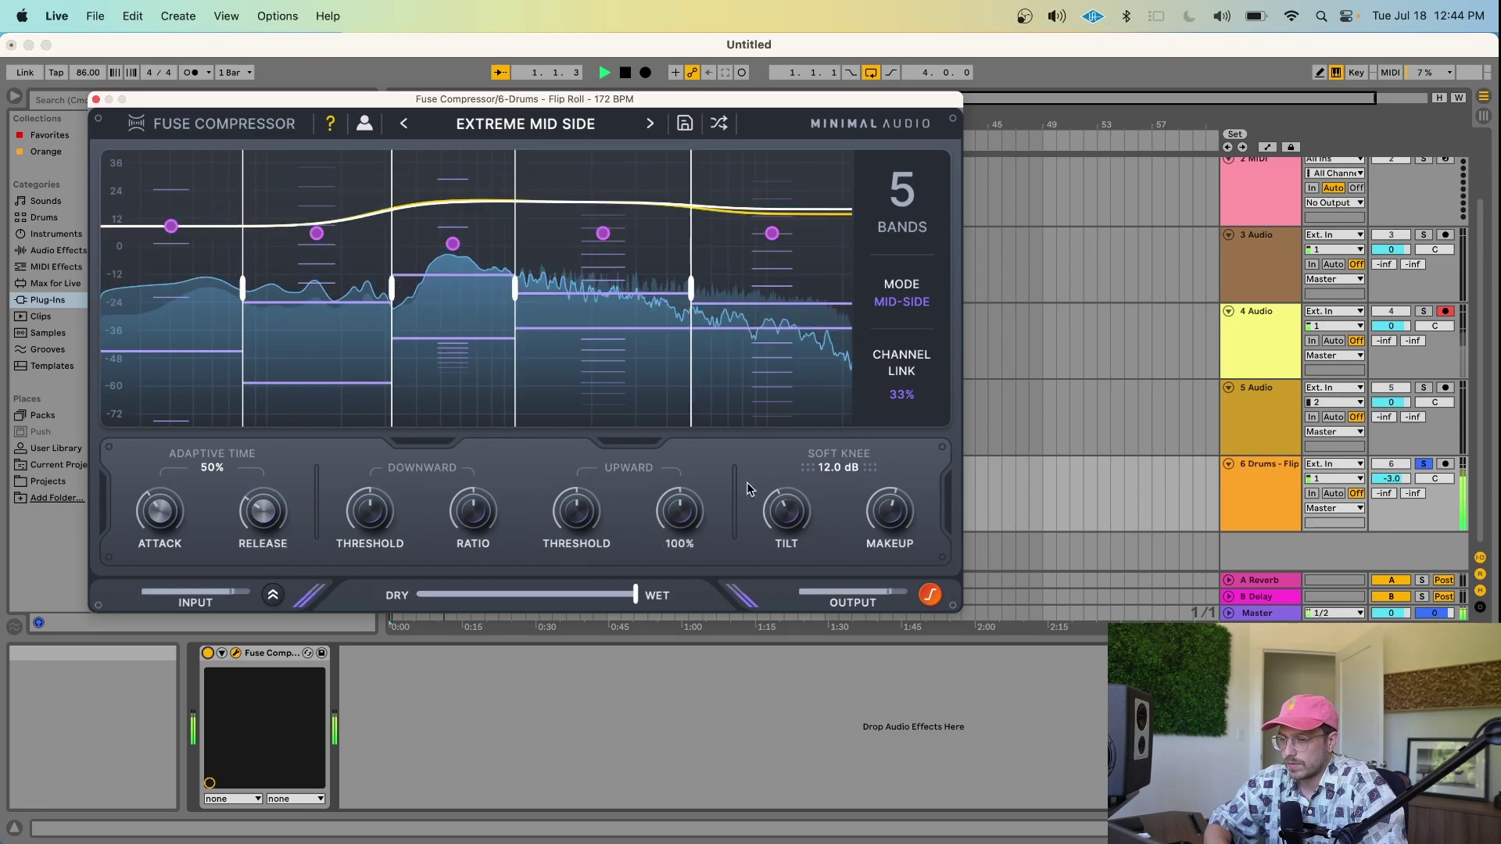
drag(789, 494, 781, 456)
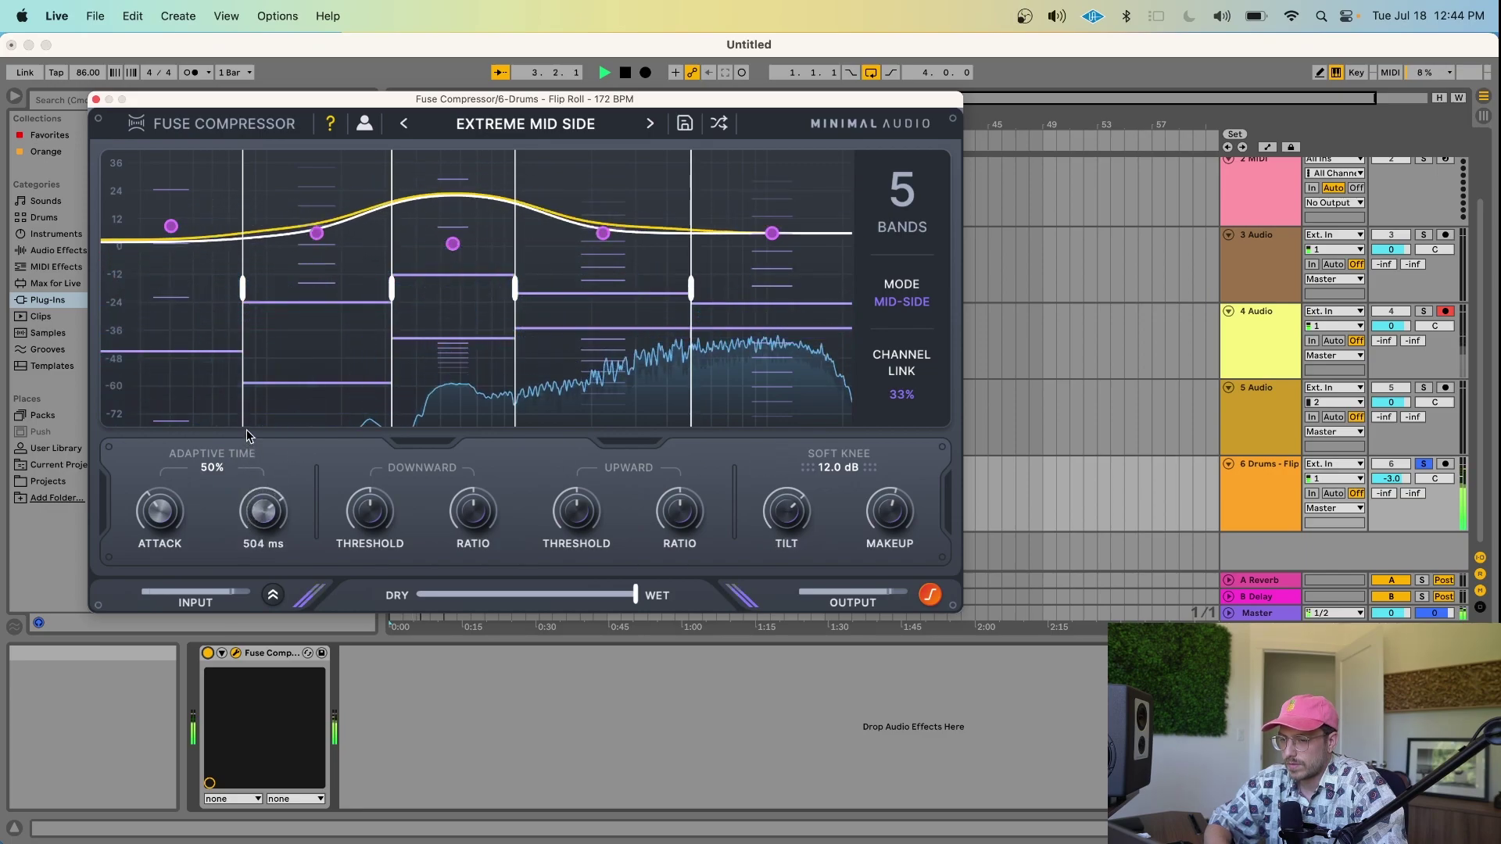
drag(785, 516, 789, 551)
key(space)
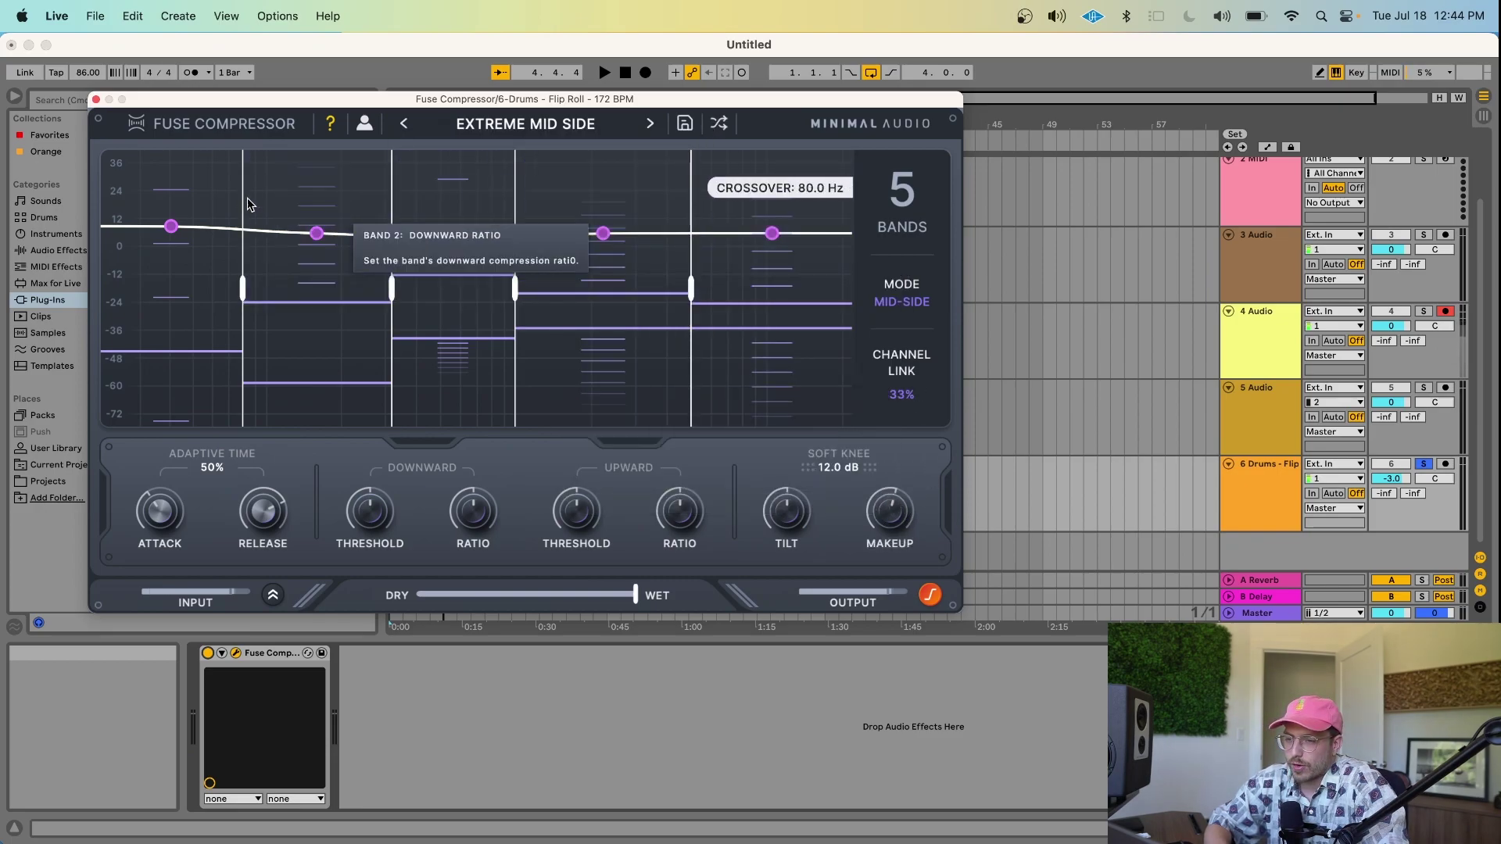
mouse_move(891, 509)
mouse_down()
mouse_move(893, 443)
mouse_move(886, 518)
mouse_up()
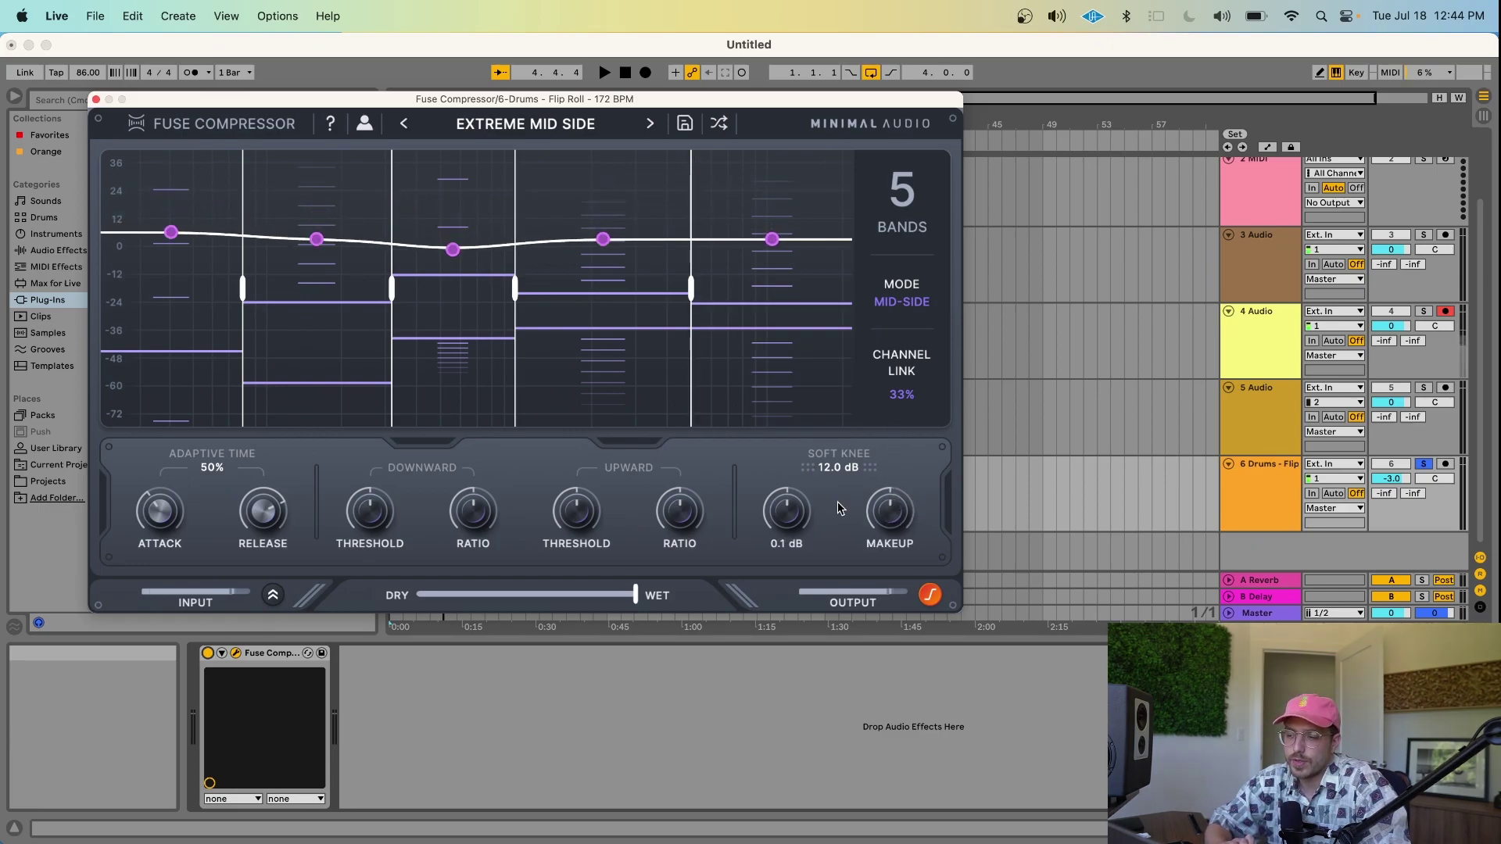